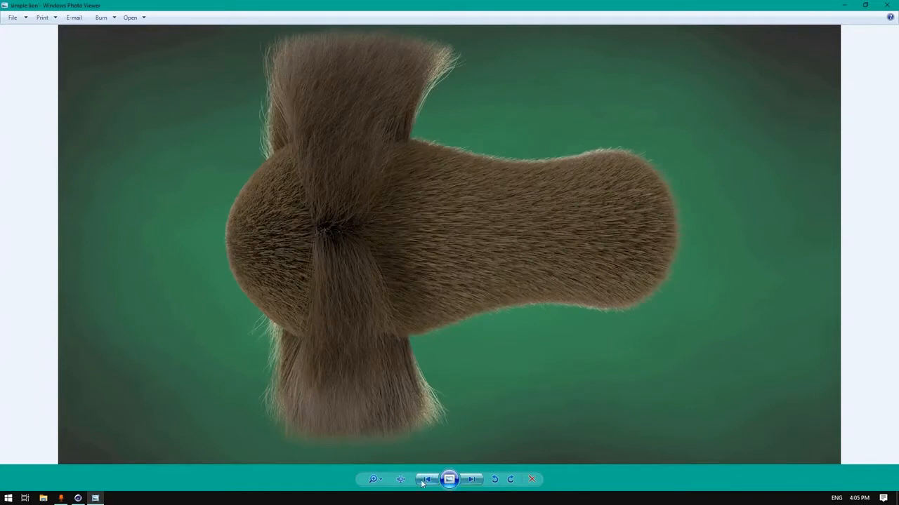
Compare the lion fur renders up close, then return to the empty Cinema 4D scene
left_click(424, 482)
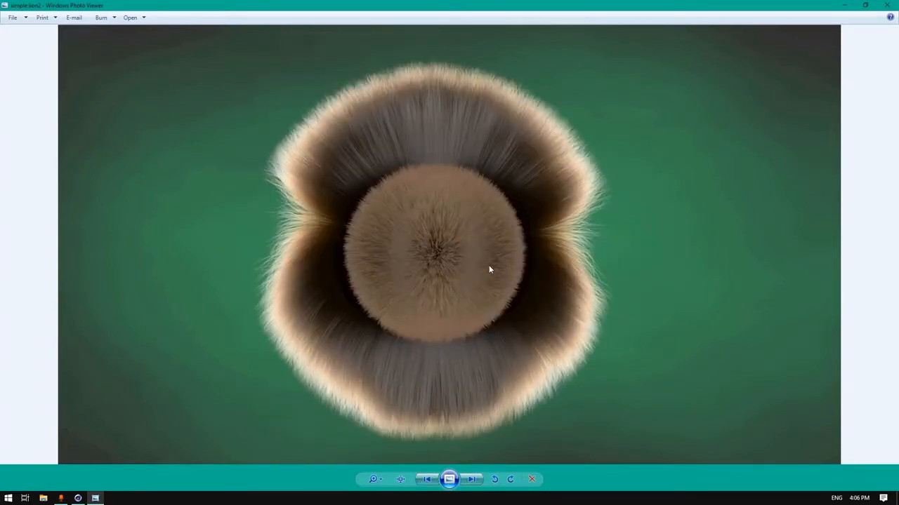
left_click(471, 479)
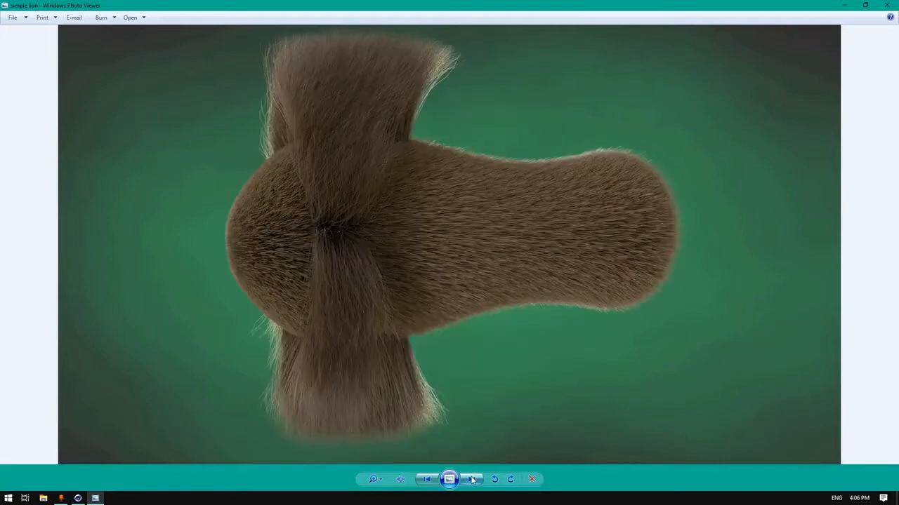
scroll(344, 210, "up", 5)
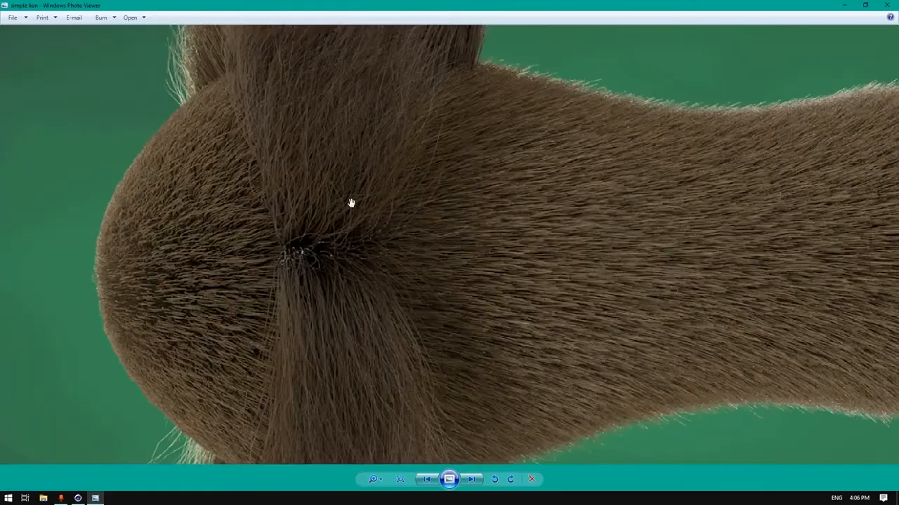
scroll(371, 365, "down", 5)
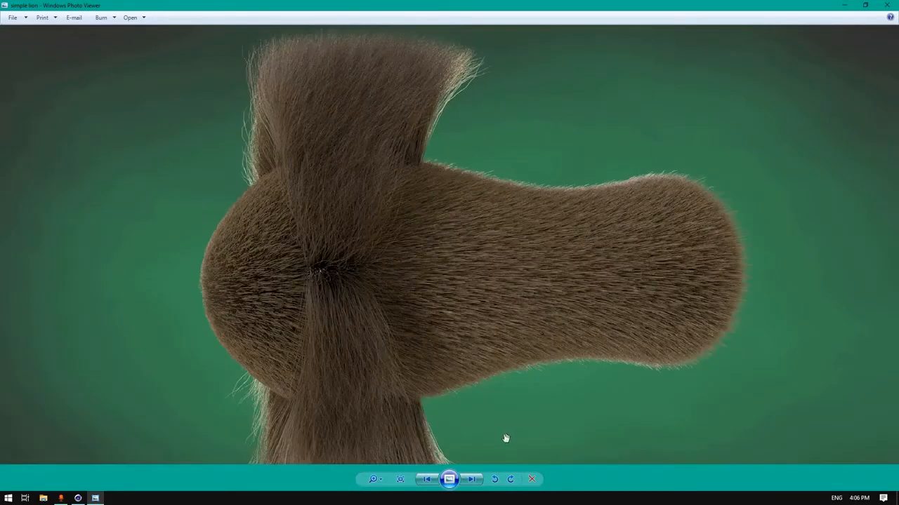
scroll(375, 334, "down", 1)
left_click(426, 480)
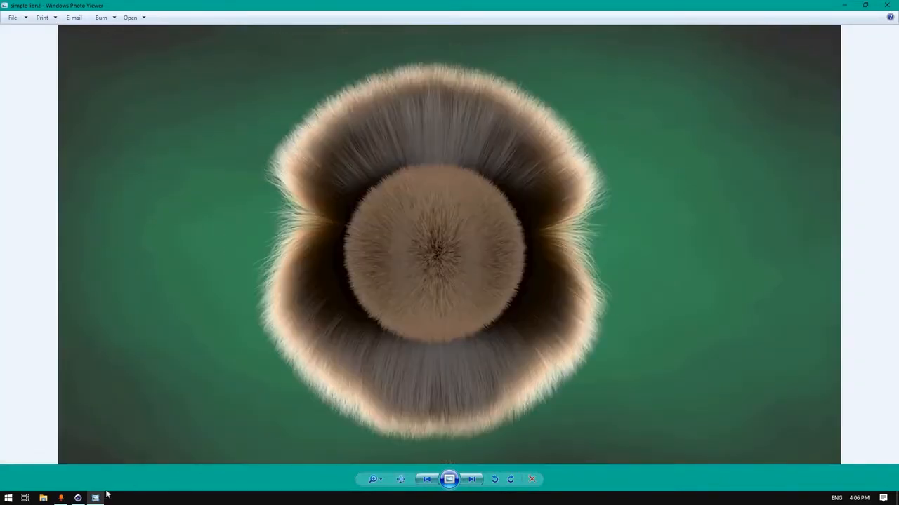
left_click(77, 498)
left_click_drag(581, 45, 649, 70)
Add a capsule oriented along +X and stretch it to about 538 cm
left_click(268, 31)
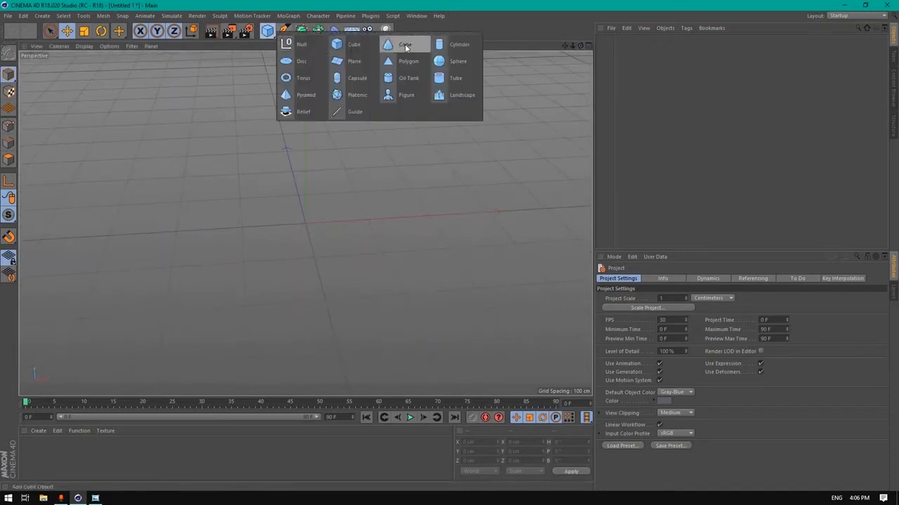
left_click(351, 78)
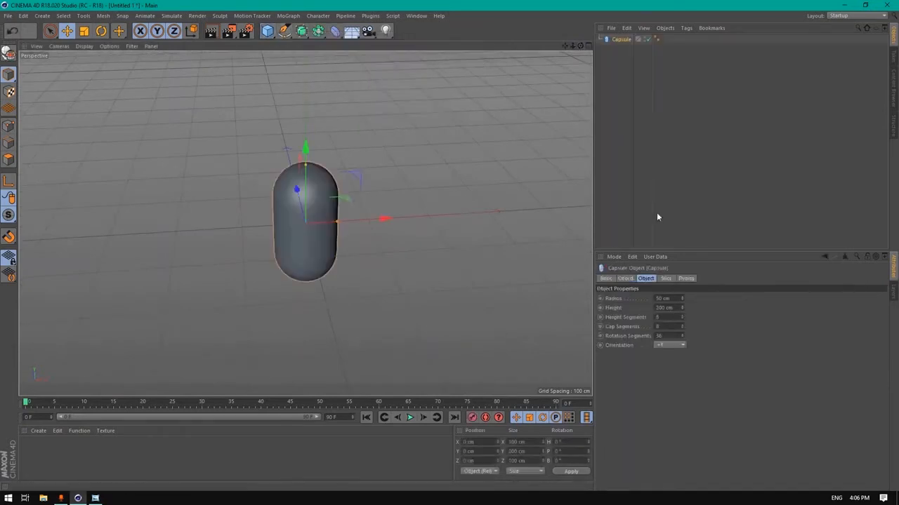
scroll(674, 346, "up", 2)
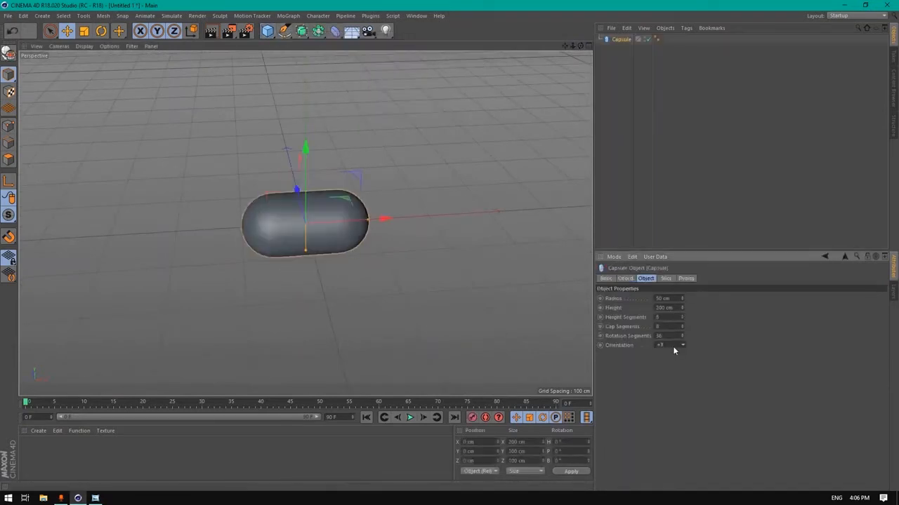
left_click(670, 348)
left_click_drag(366, 220, 480, 212)
Show the viewport in Gouraud Shading (Lines) and give the capsule 16 height segments
left_click(67, 46)
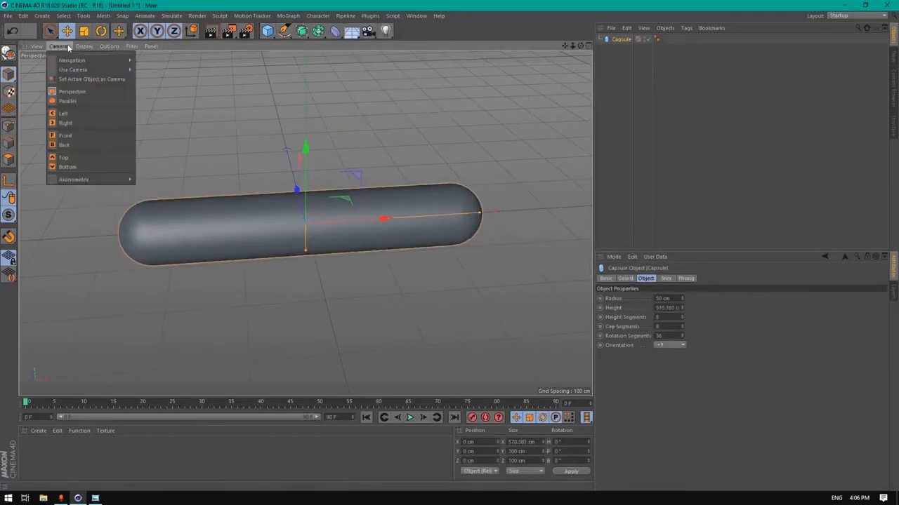
mouse_move(84, 46)
left_click(99, 70)
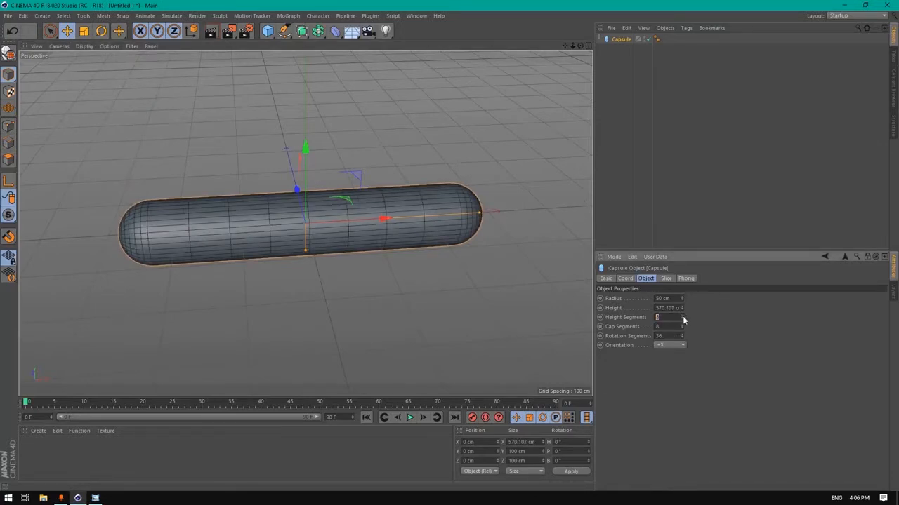
type("15")
key("Return")
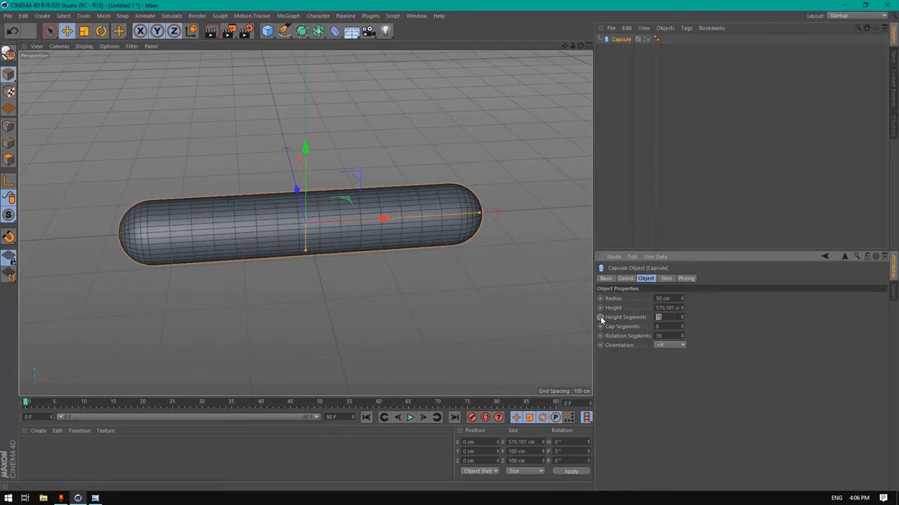
type("6")
key("Return")
Adjust the capsule's length to about 497 cm
scroll(226, 160, "up", 1)
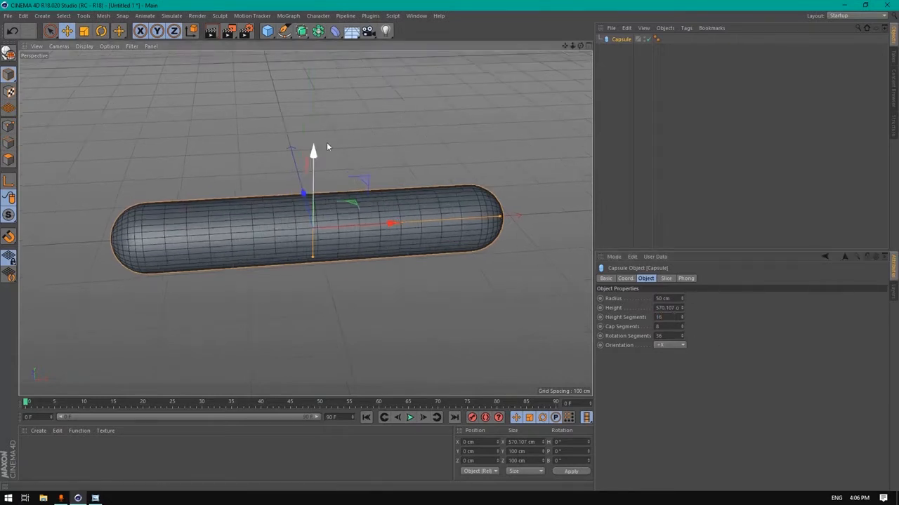
left_click_drag(502, 217, 478, 219)
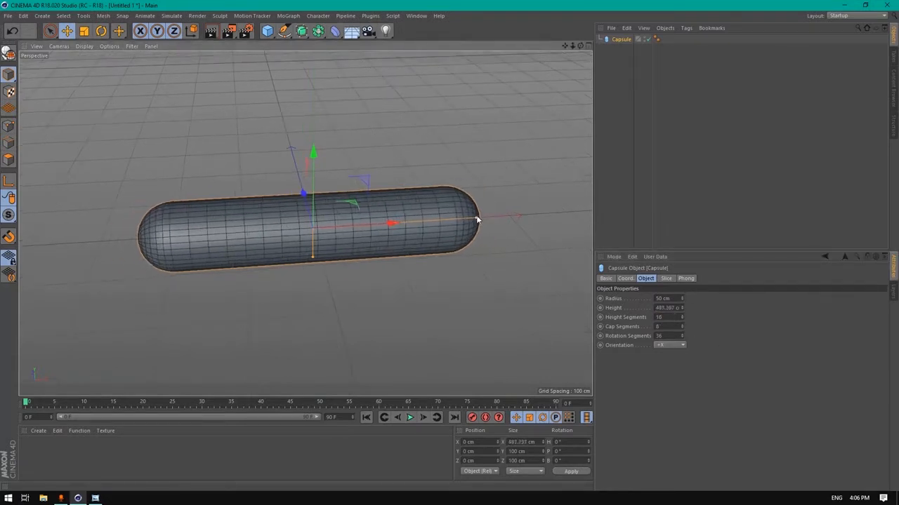
left_click_drag(580, 47, 554, 47)
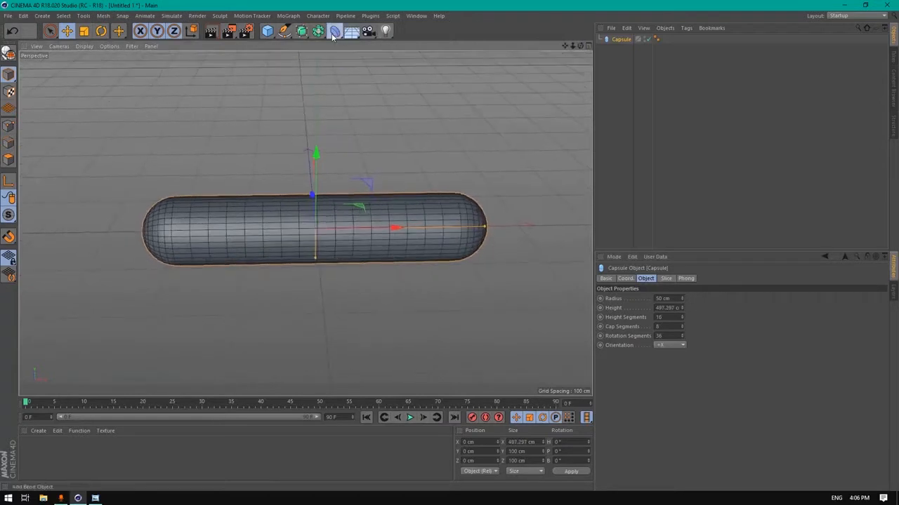
Add an FFD under the capsule, fit it to the parent, with 12×12×12 grid points
left_click(334, 32)
left_click(429, 61)
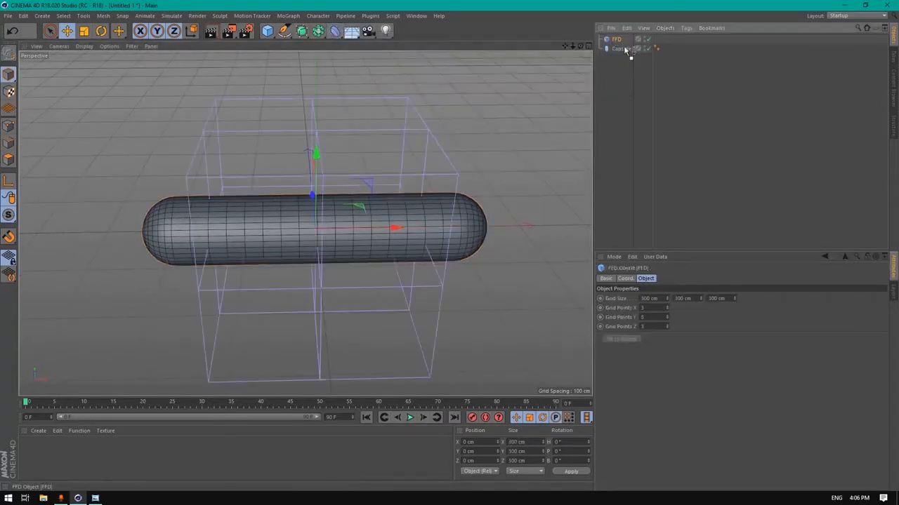
left_click_drag(627, 49, 624, 52)
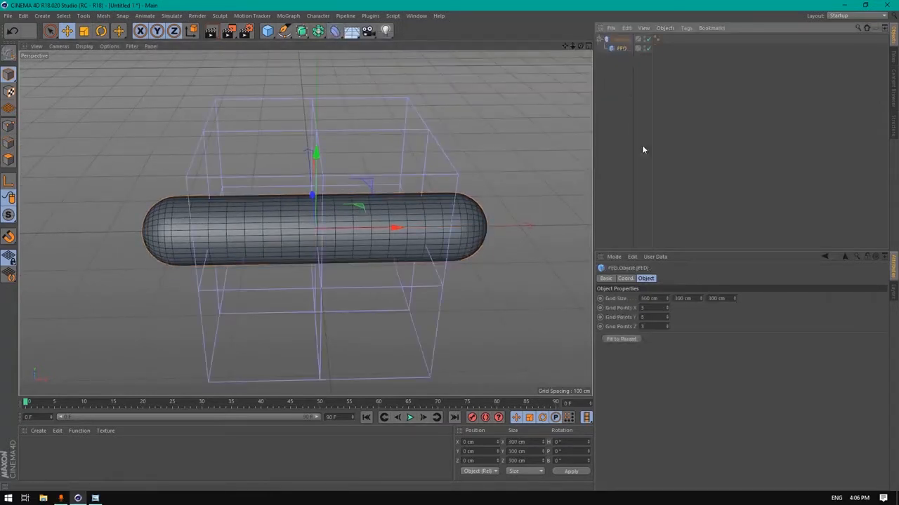
double_click(657, 308)
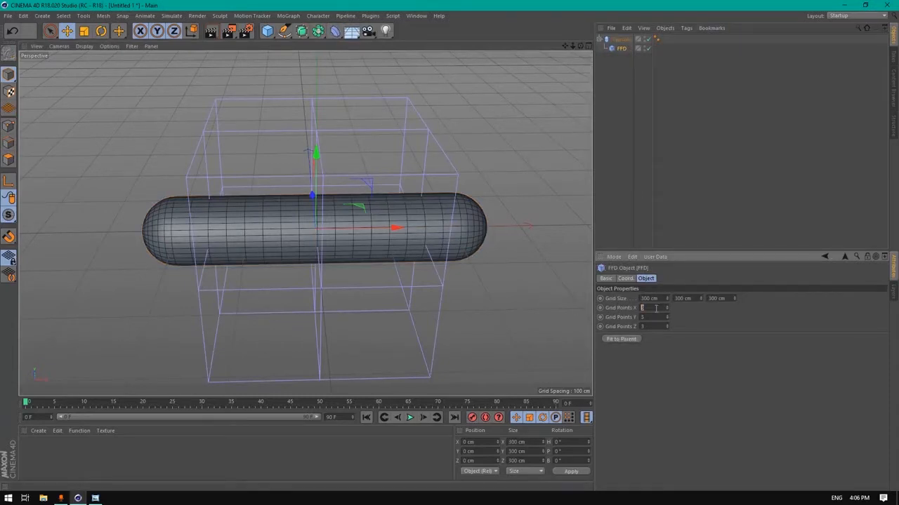
left_click(632, 339)
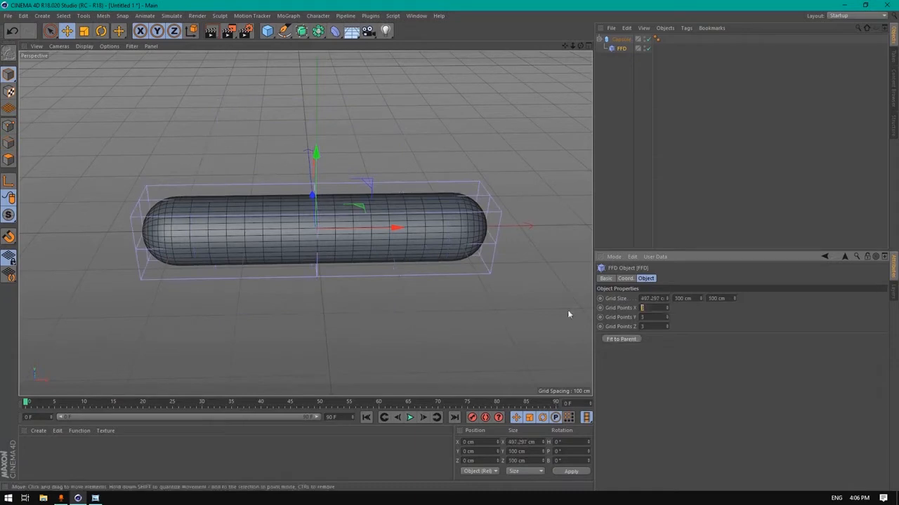
key("Tab")
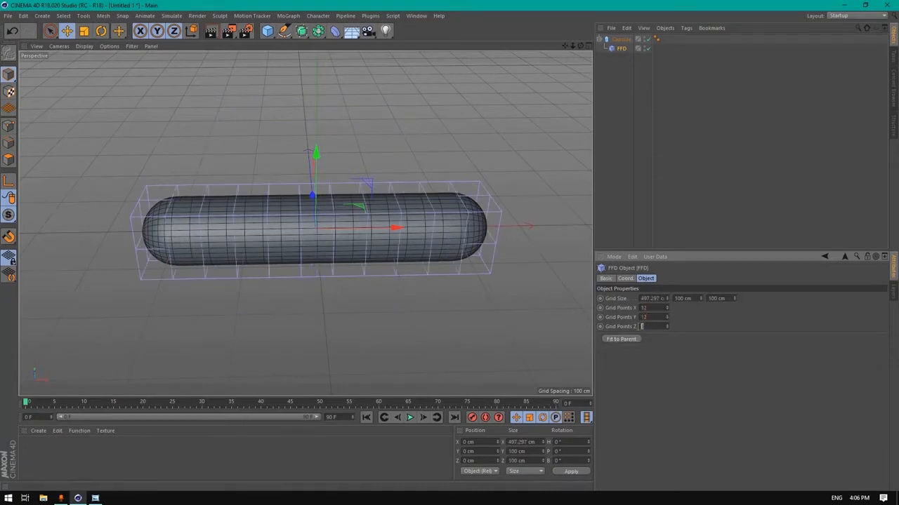
type("12")
key("Return")
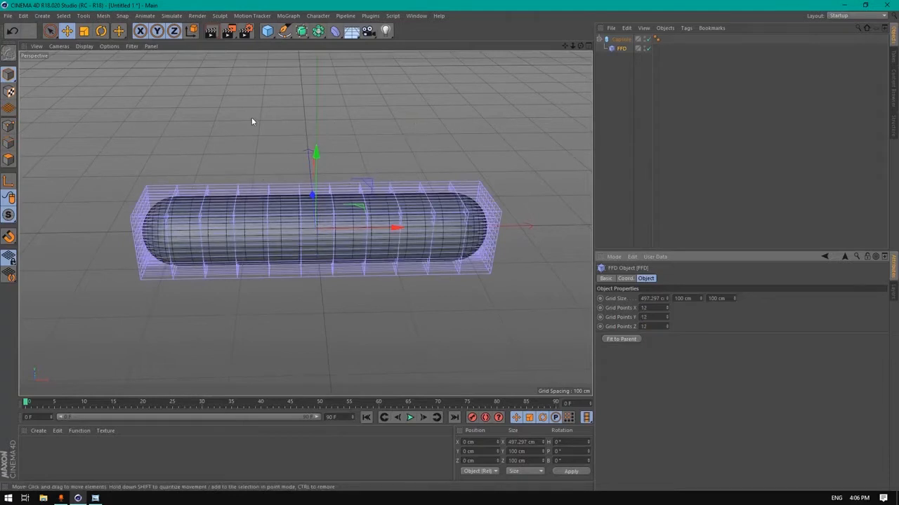
Make the capsule editable, then select the FFD and enter Point mode
left_click(622, 41)
left_click(9, 54)
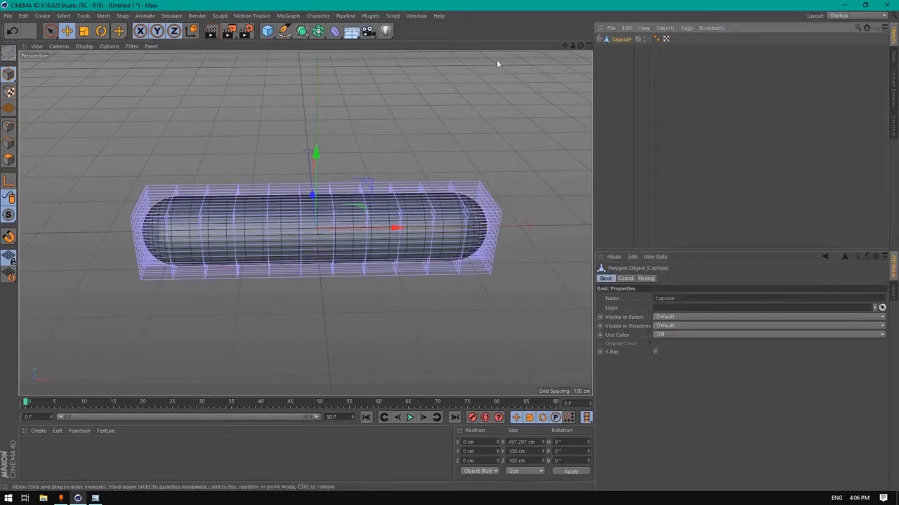
left_click(600, 40)
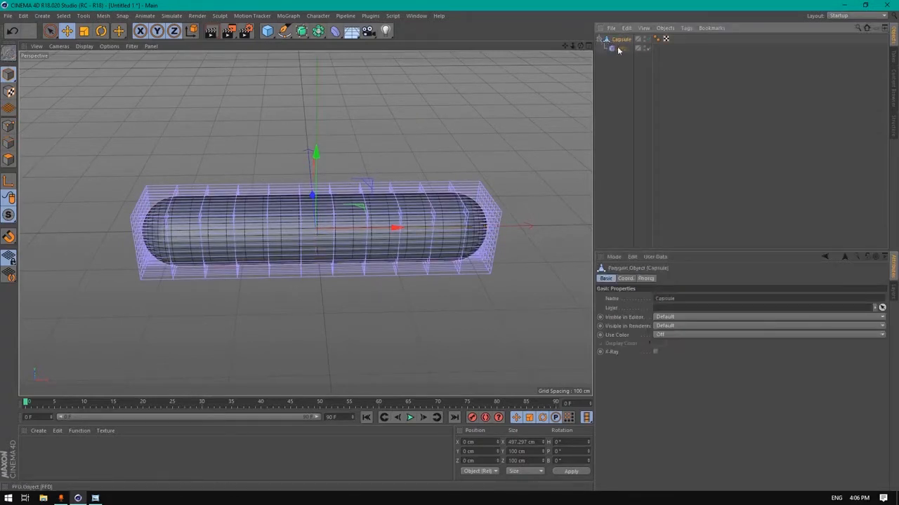
left_click(621, 47)
left_click(10, 127)
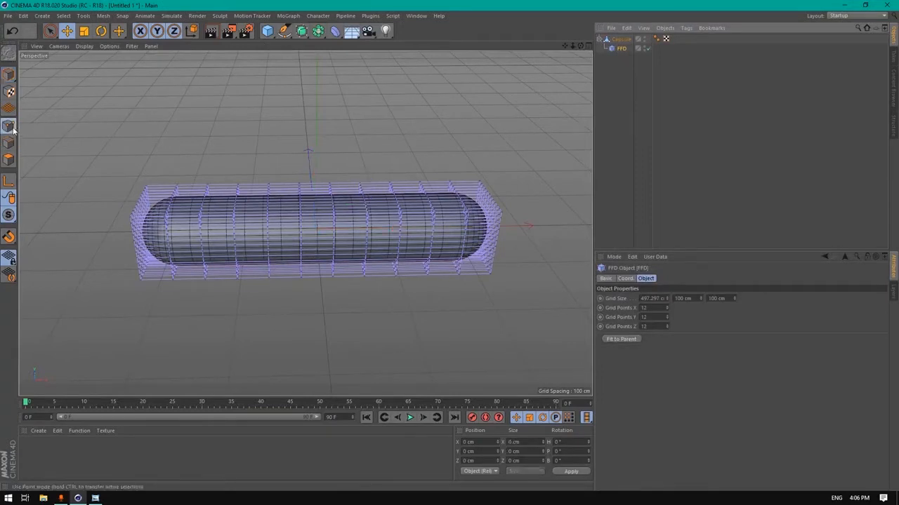
In the Front view, rectangle-select the left-end FFD points and shrink them about 10%
middle_click(297, 155)
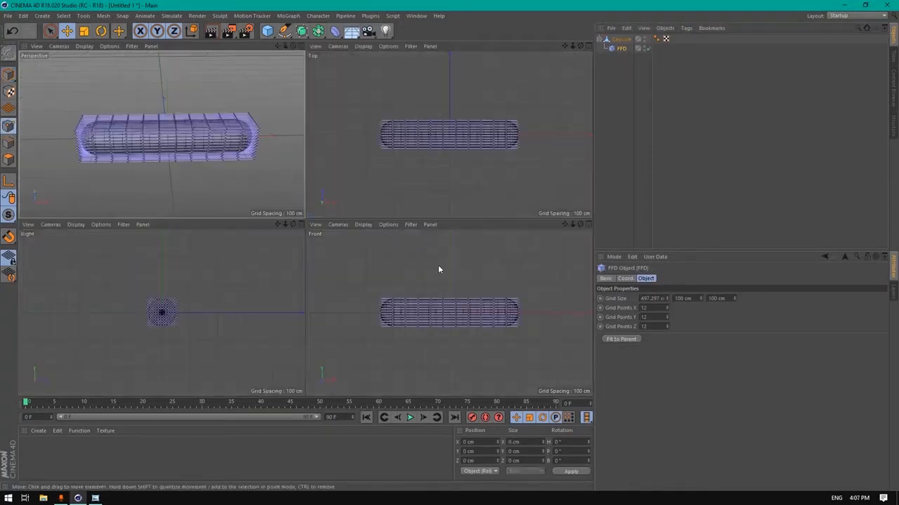
middle_click(341, 293)
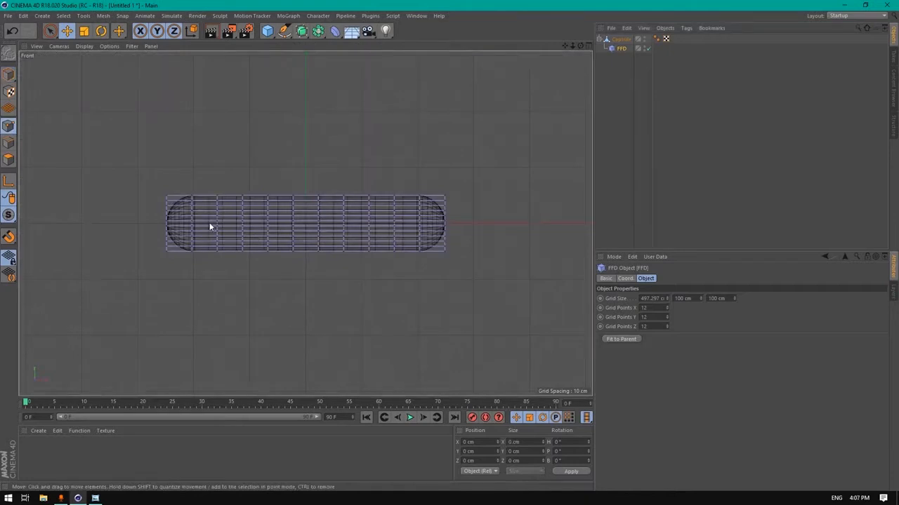
scroll(209, 226, "up", 5)
left_click(53, 32)
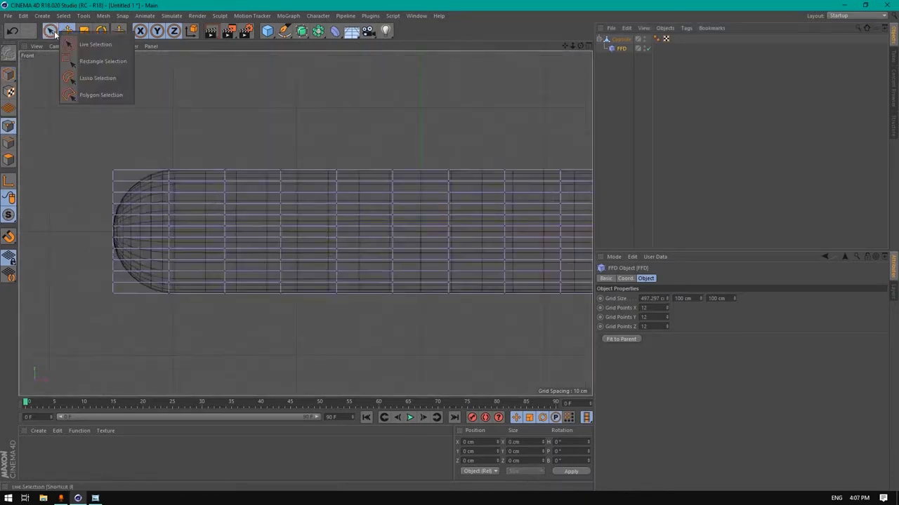
left_click(85, 61)
left_click_drag(89, 141, 199, 324)
left_click(83, 31)
left_click_drag(244, 118, 230, 122)
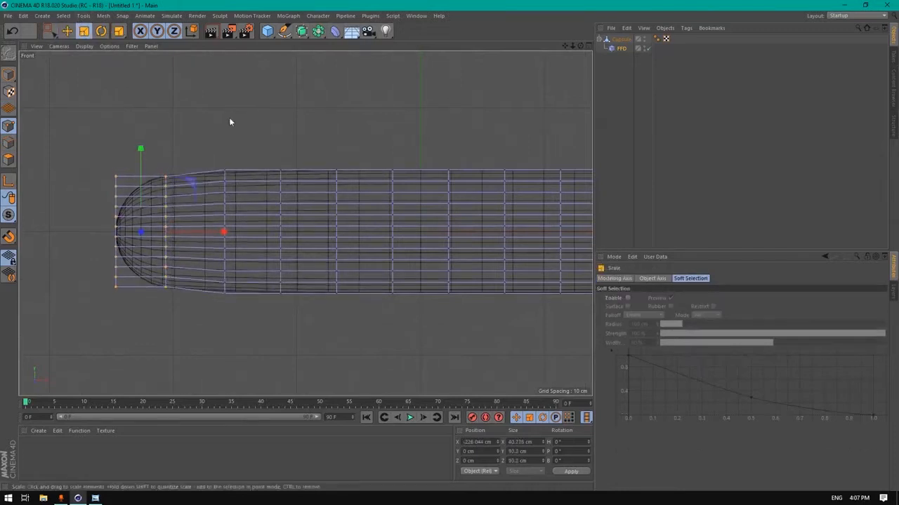
Try bulging the next two cage columns out about 36%, then undo it
key("space")
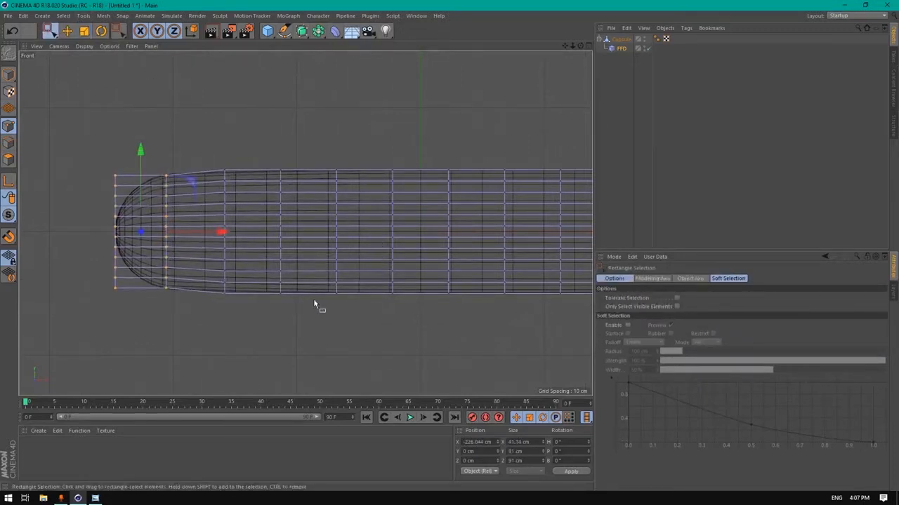
left_click_drag(313, 304, 215, 144)
key("space")
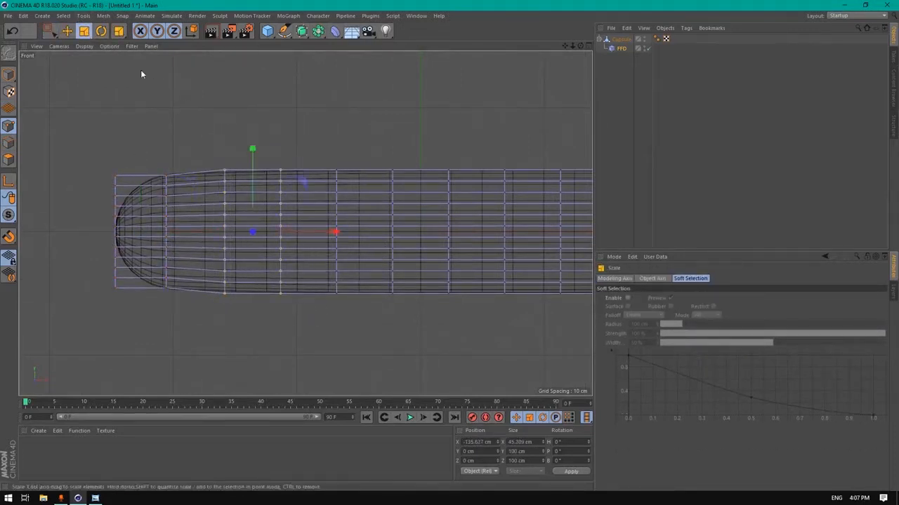
left_click_drag(146, 72, 259, 67)
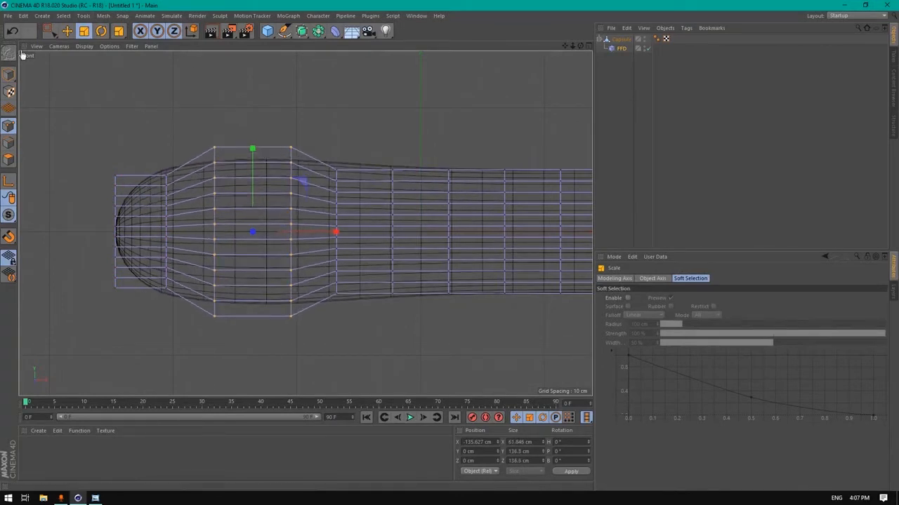
left_click(12, 30)
Select the cage points around the left section and scale them up into a wide bulb
key("space")
left_click_drag(370, 318, 201, 105)
key("space")
left_click_drag(186, 160, 206, 202)
left_click_drag(580, 46, 580, 47)
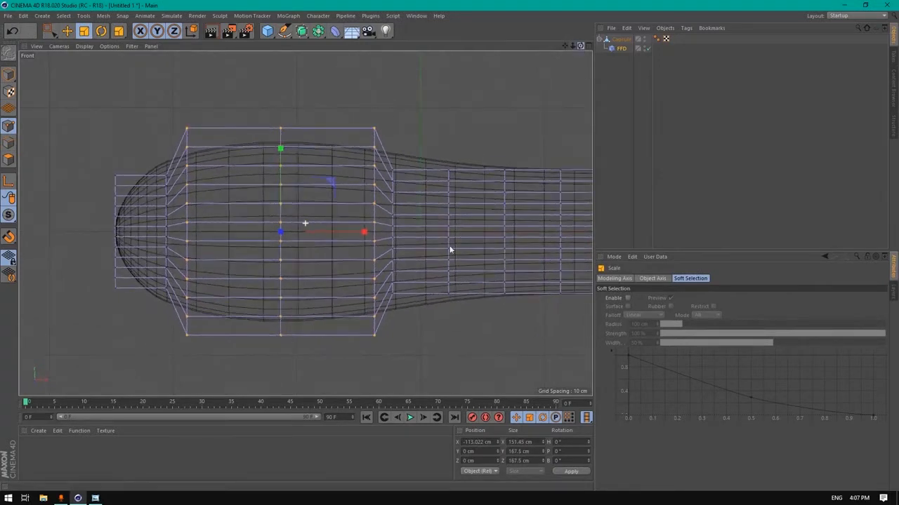
middle_click_drag(235, 155, 138, 130, "alt")
right_click_drag(235, 155, 165, 155, "alt")
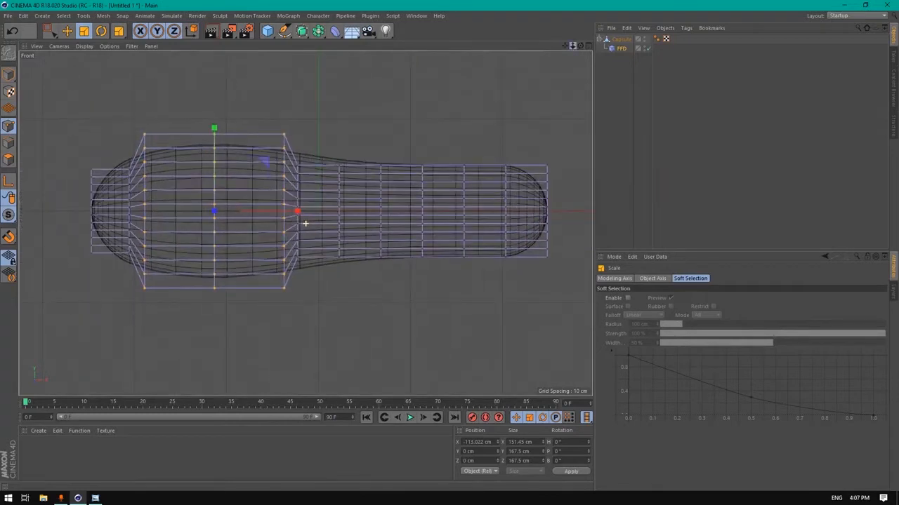
left_click_drag(259, 105, 303, 70)
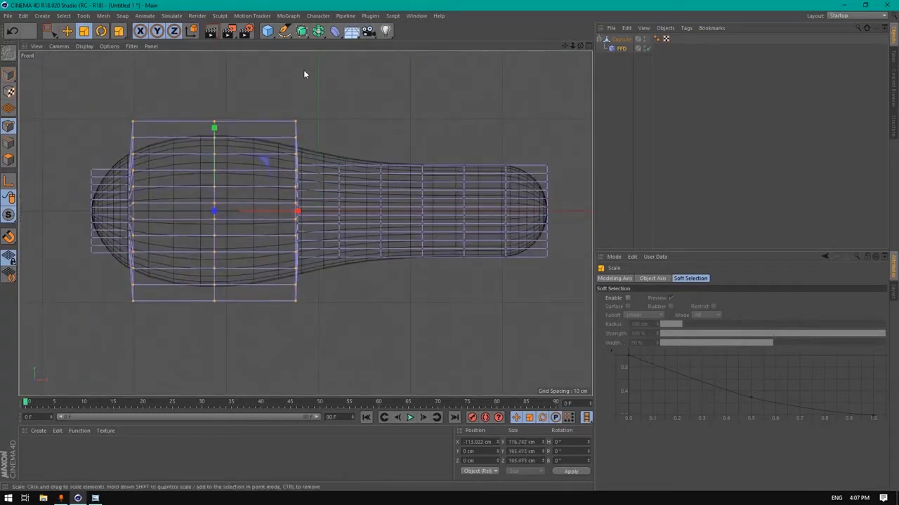
Enlarge the cage column right of the bulb to soften its shoulder
left_click(48, 31)
left_click_drag(374, 317, 297, 130)
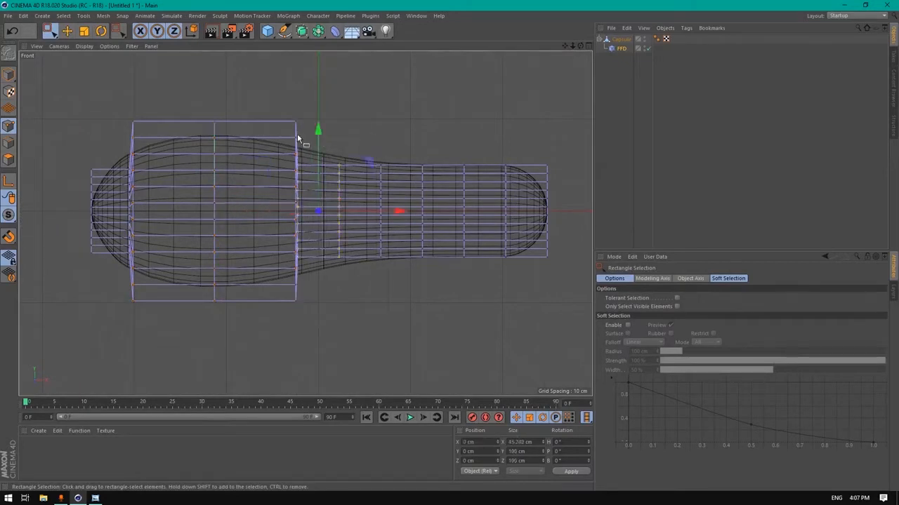
left_click(84, 31)
left_click_drag(184, 62, 246, 55)
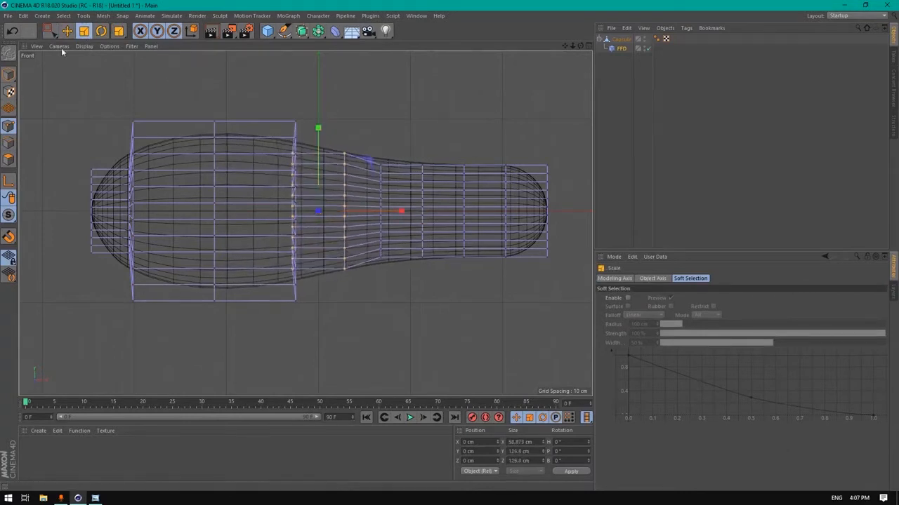
Shrink the middle cage columns to pinch a narrow waist
left_click(51, 32)
left_click_drag(455, 281, 360, 123)
left_click(84, 32)
left_click_drag(280, 108, 254, 117)
Scale the right-end cage columns up to about 117% to swell that end
left_click(48, 32)
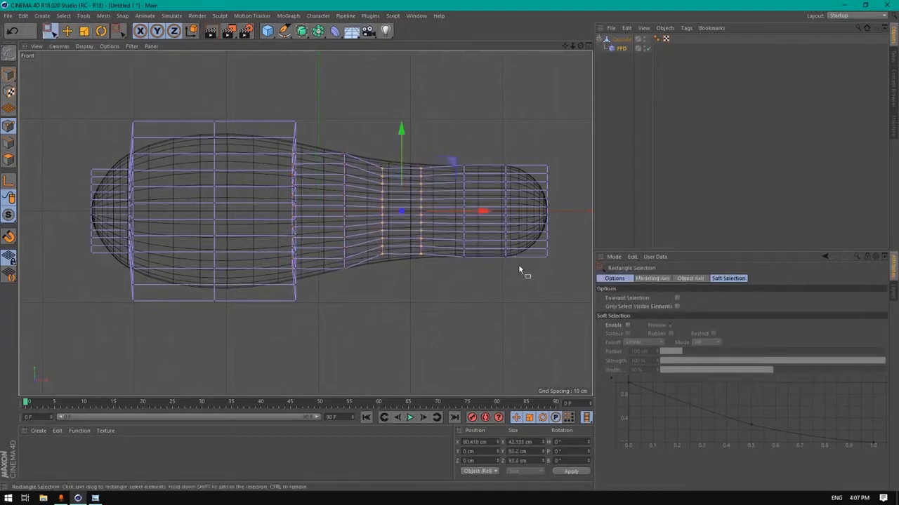
left_click_drag(454, 105, 582, 293)
left_click(84, 31)
left_click_drag(125, 86, 171, 56)
Use Current State to Object on Capsule to bake the gourd into a polygon object
scroll(360, 131, "down", 2)
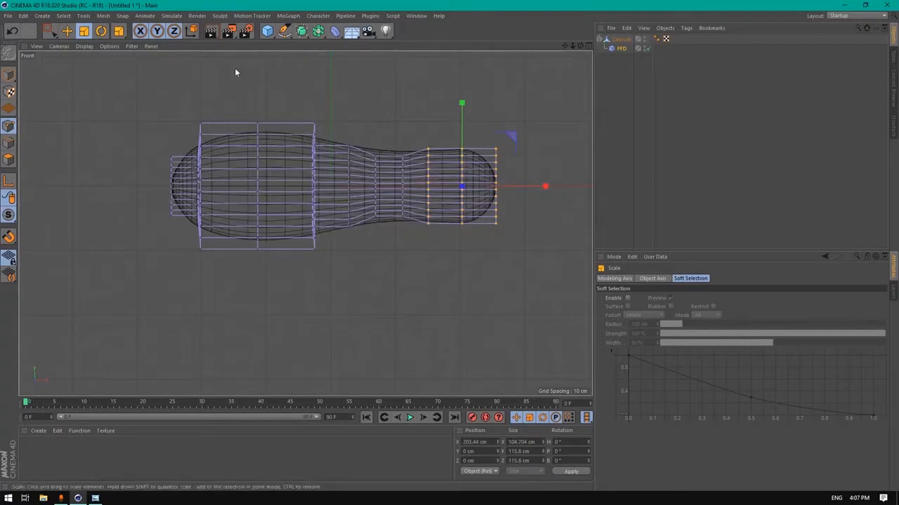
middle_click(211, 78)
middle_click(141, 98)
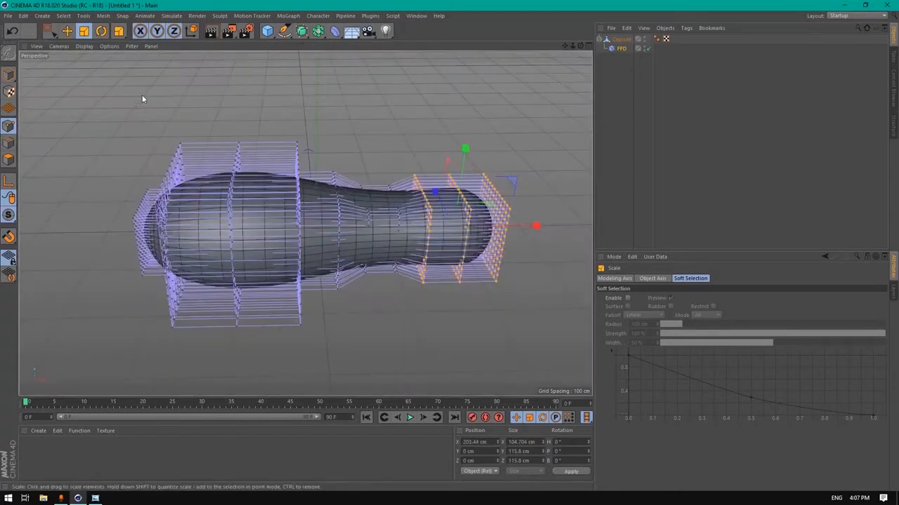
left_click(620, 40)
right_click(622, 42)
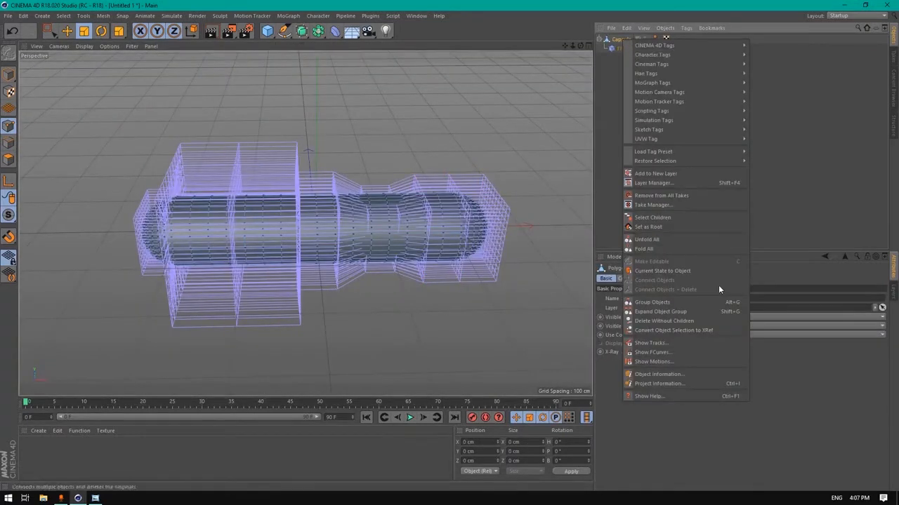
left_click(658, 272)
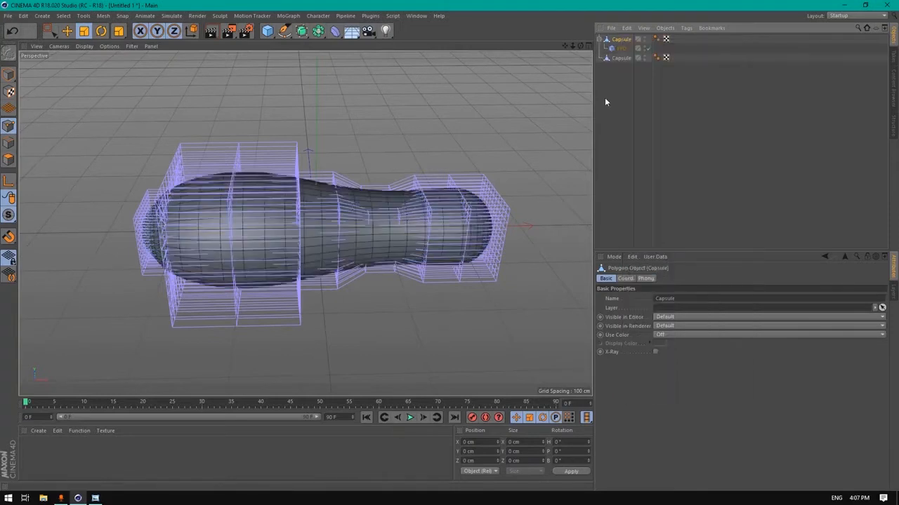
Hide and collapse the original capsule, select the baked Capsule and enter Polygons mode
left_click(646, 39)
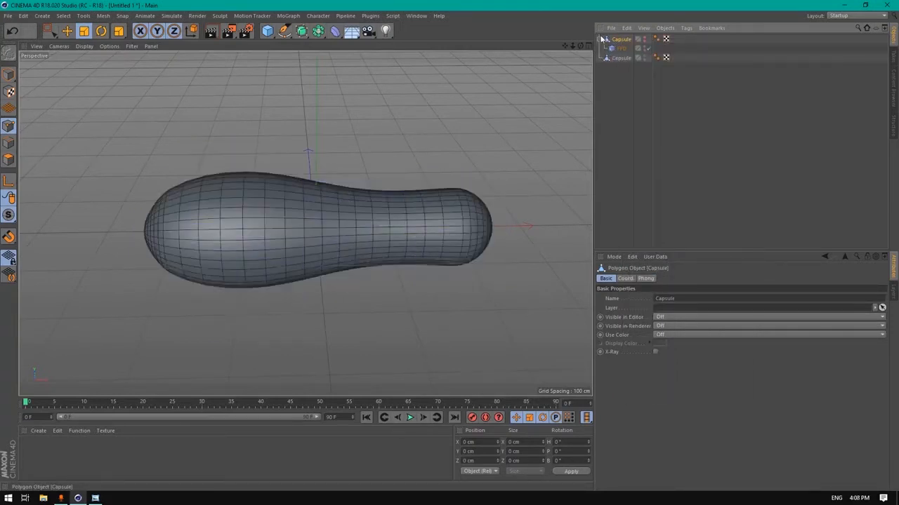
left_click(600, 39)
left_click(620, 50)
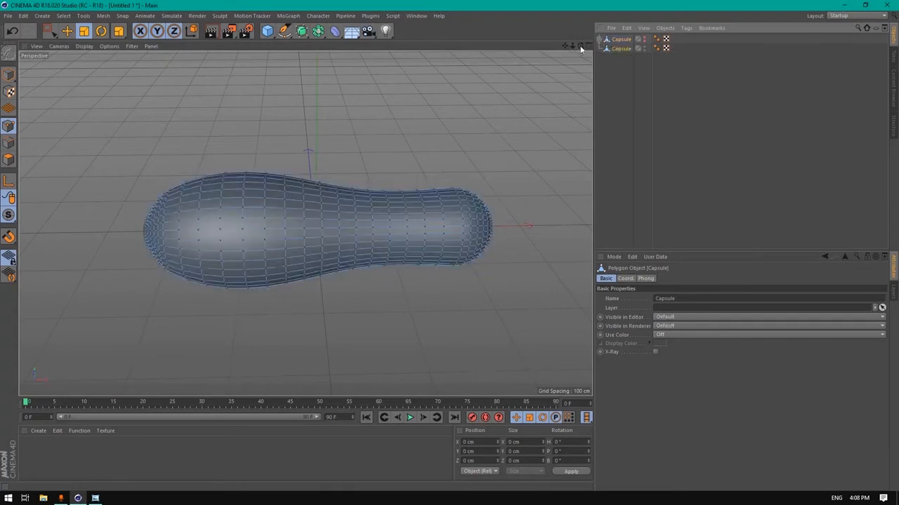
left_click_drag(581, 48, 523, 52)
left_click(8, 160)
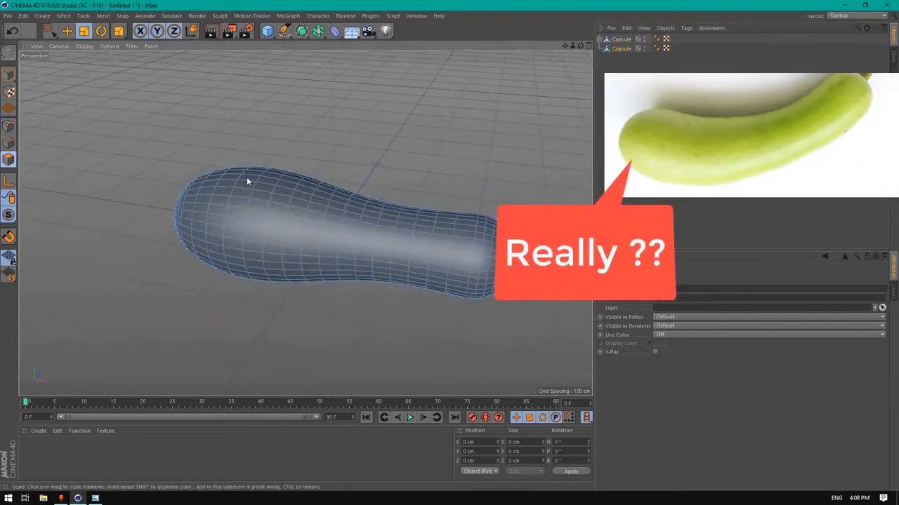
Subdivide the baked gourd mesh, then maximize the Top view
right_click(328, 149)
left_click(403, 172)
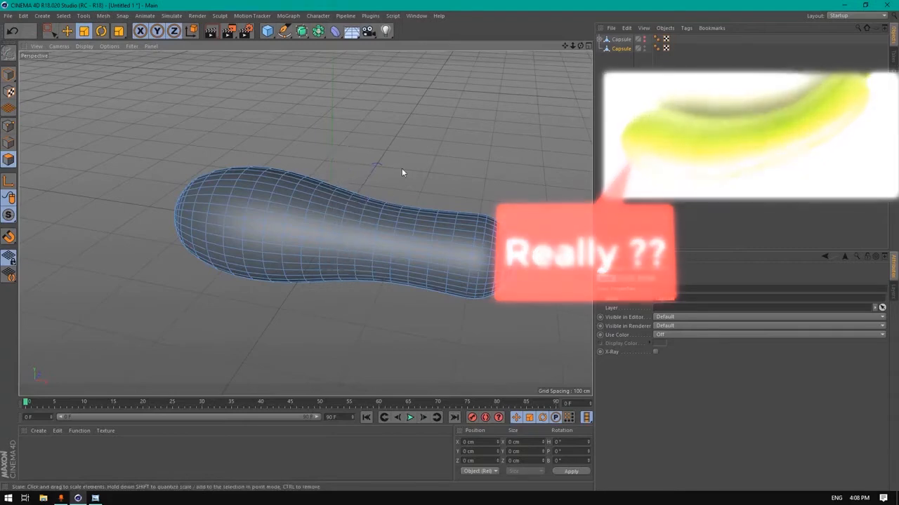
right_click(426, 149)
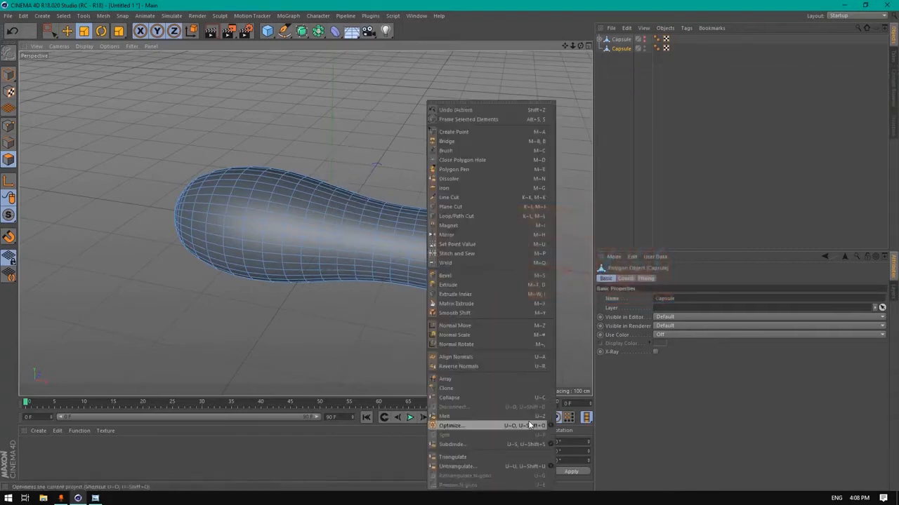
left_click(469, 443)
left_click_drag(577, 45, 454, 120)
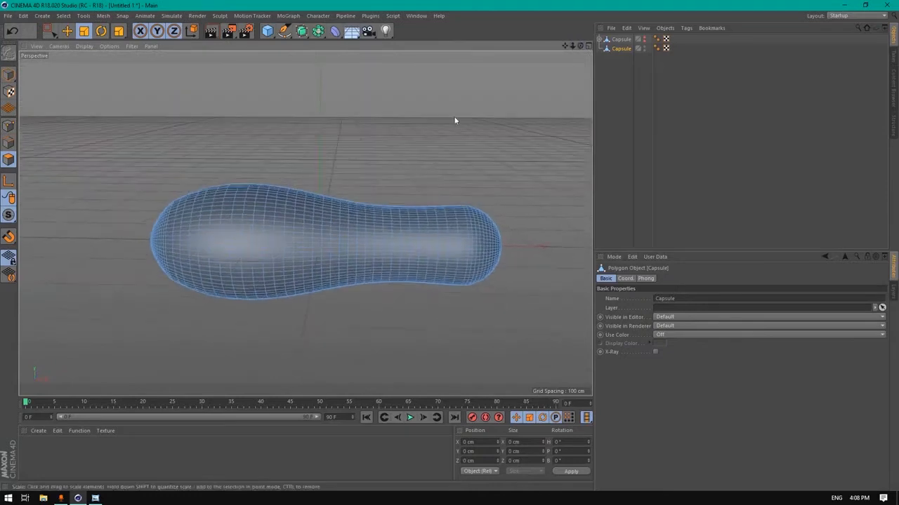
middle_click(342, 165)
middle_click(420, 170)
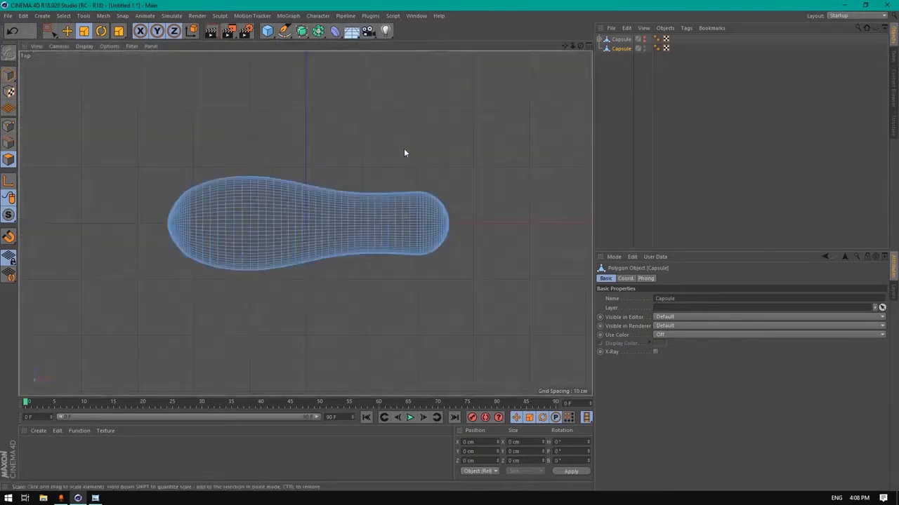
middle_click(328, 153)
middle_click(350, 121)
scroll(221, 220, "up", 6)
Paint-select a band of polygons across the gourd's wide head bulb
left_click(49, 31)
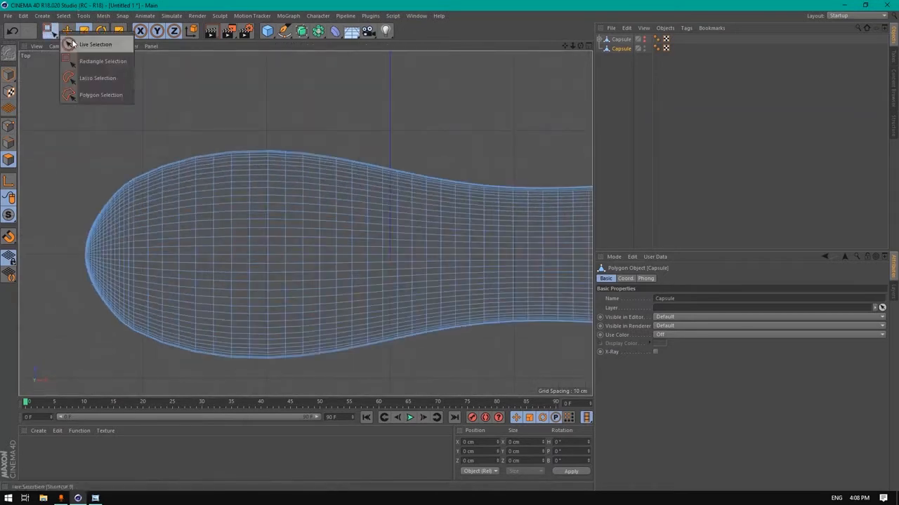
left_click(81, 45)
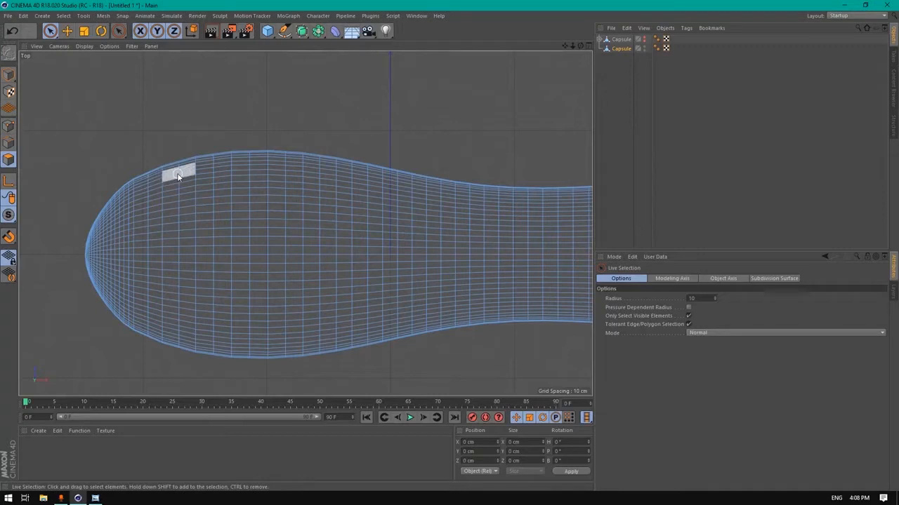
left_click_drag(178, 176, 178, 190)
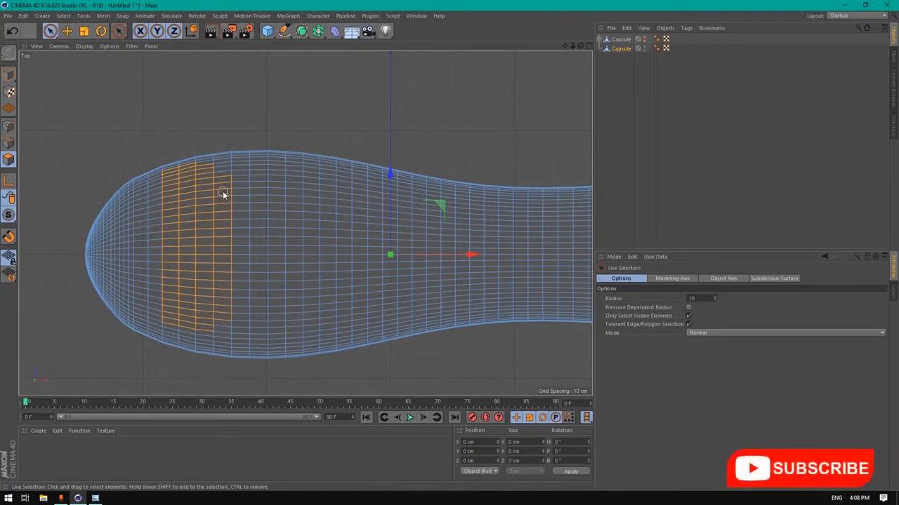
left_click_drag(220, 175, 219, 175)
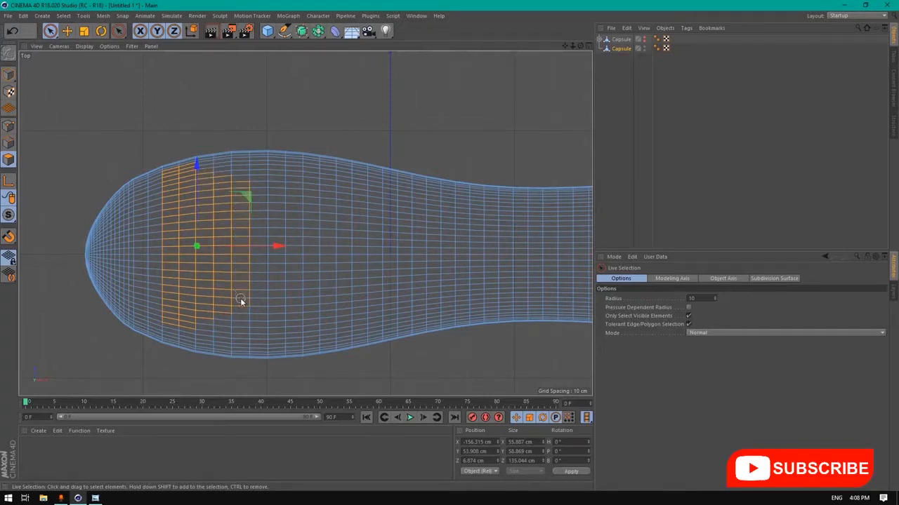
left_click_drag(240, 299, 242, 301, "shift")
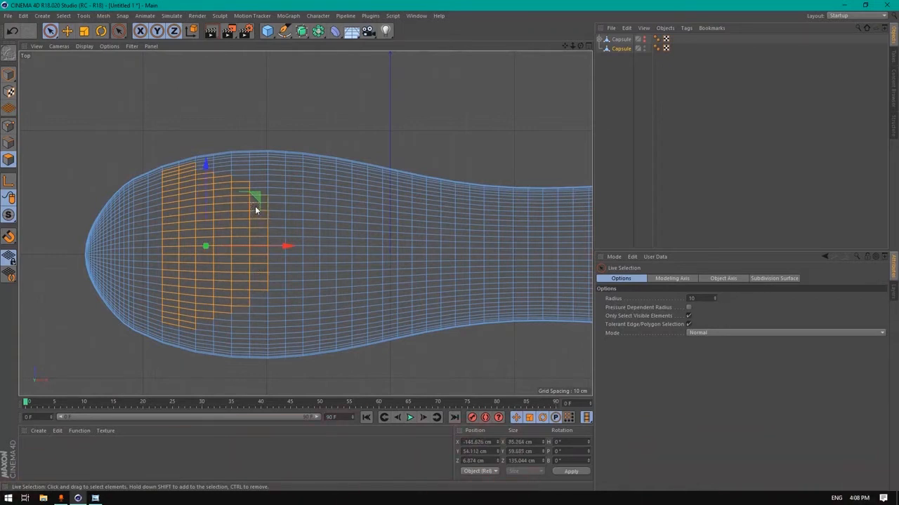
left_click(271, 224, "shift")
left_click_drag(271, 223, 286, 257, "shift")
From the Bottom view, add two more polygon columns to the head selection
left_click(64, 15)
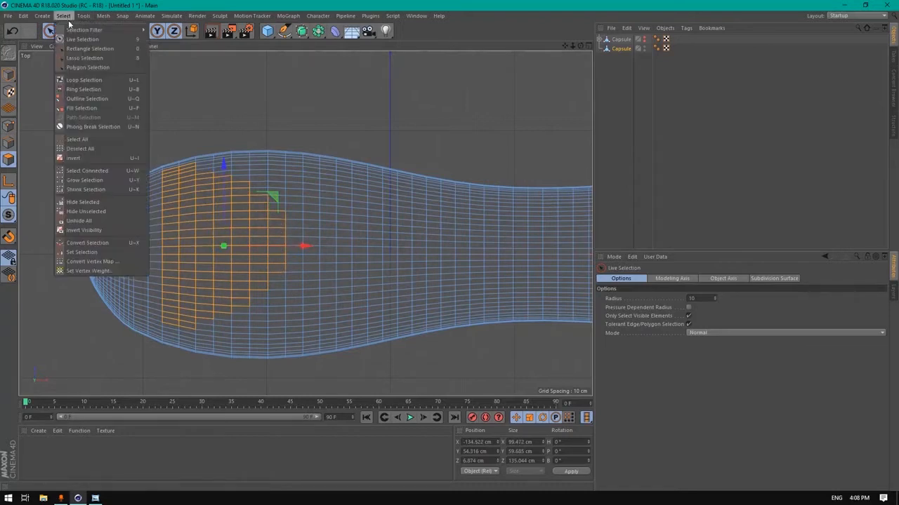
left_click(84, 80)
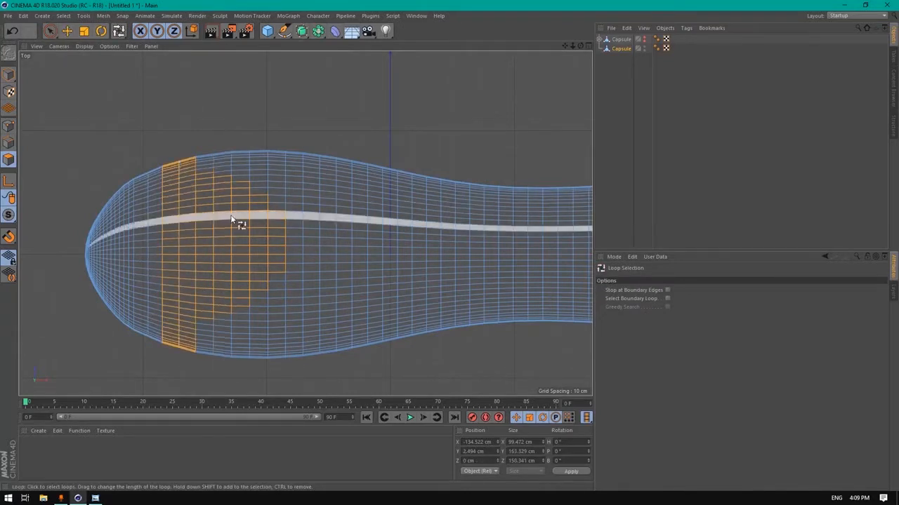
left_click(59, 46)
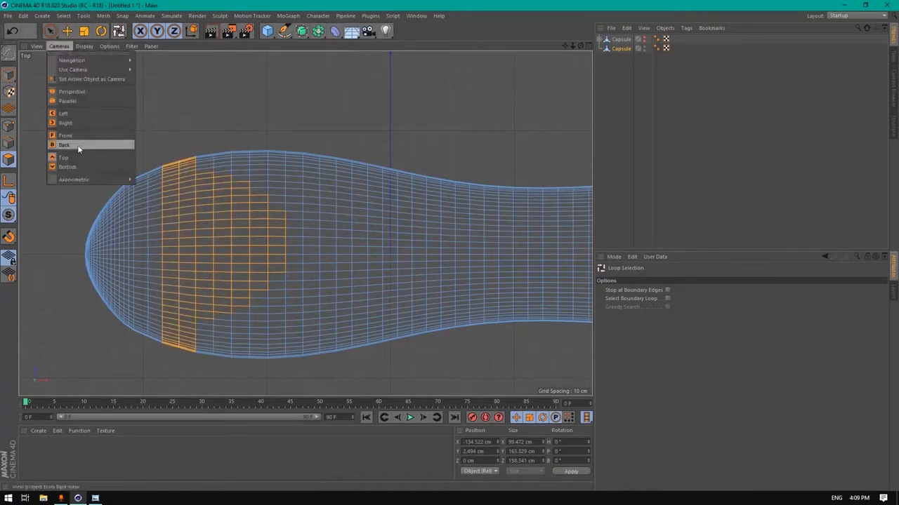
left_click(69, 166)
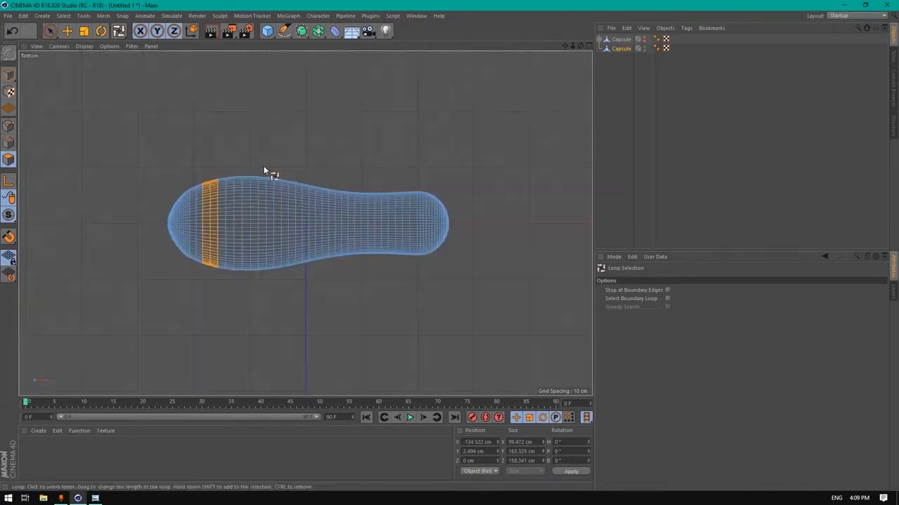
scroll(217, 211, "up", 5)
left_click(49, 31)
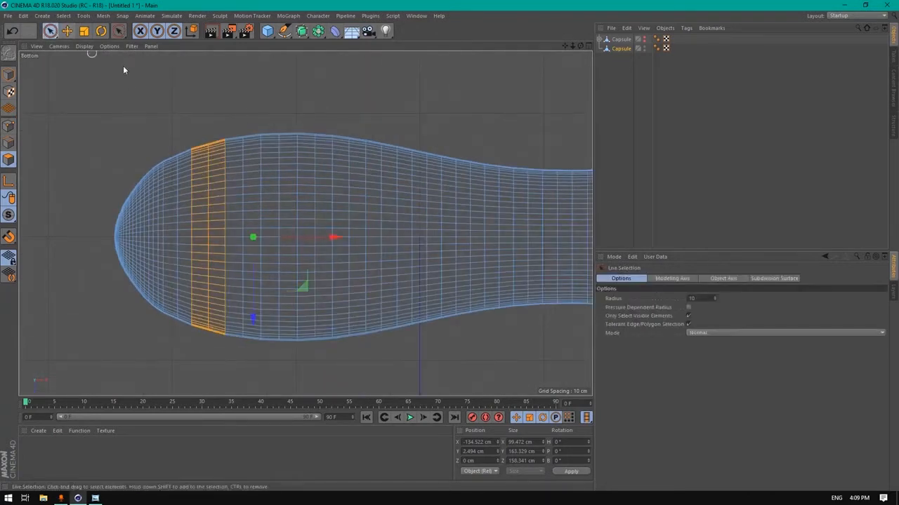
scroll(235, 156, "up", 2)
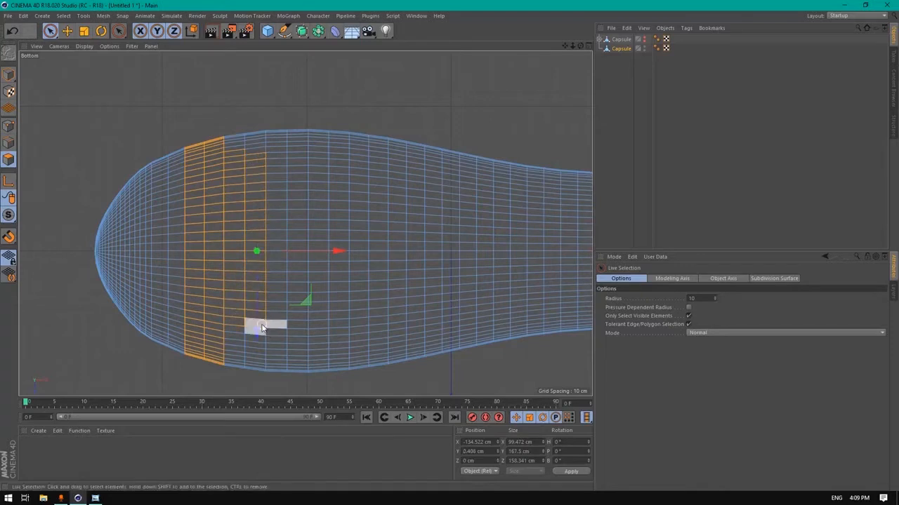
left_click_drag(279, 294, 275, 181, "shift")
left_click_drag(299, 222, 301, 248, "shift")
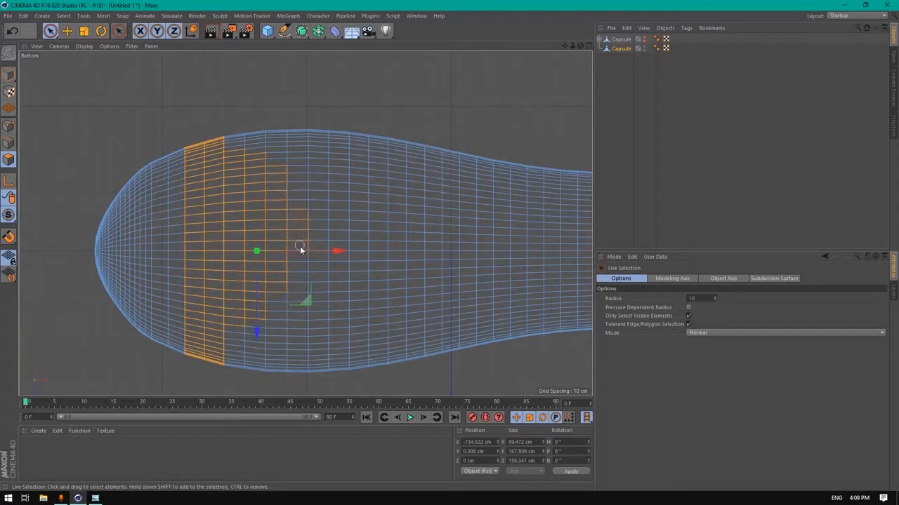
Switch to Loop Selection and inspect the head band in the maximized Perspective view
middle_click(222, 167)
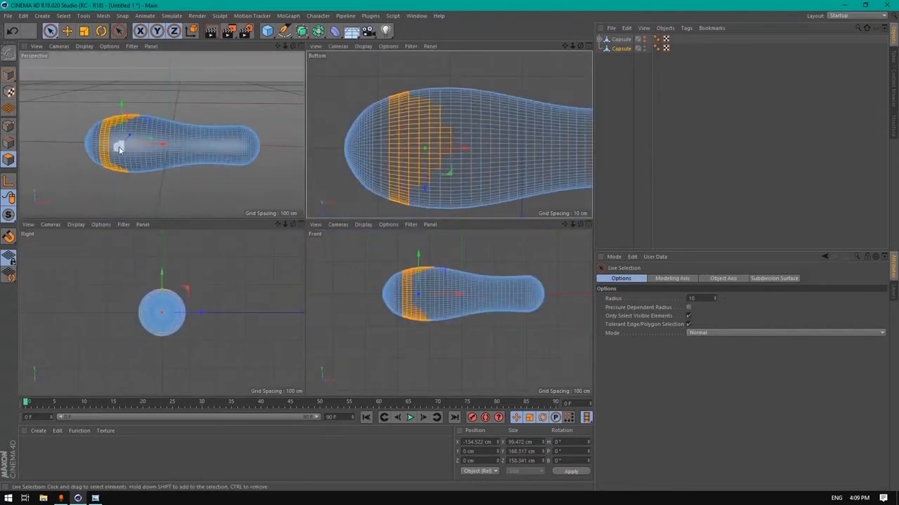
left_click(118, 30)
left_click(151, 62)
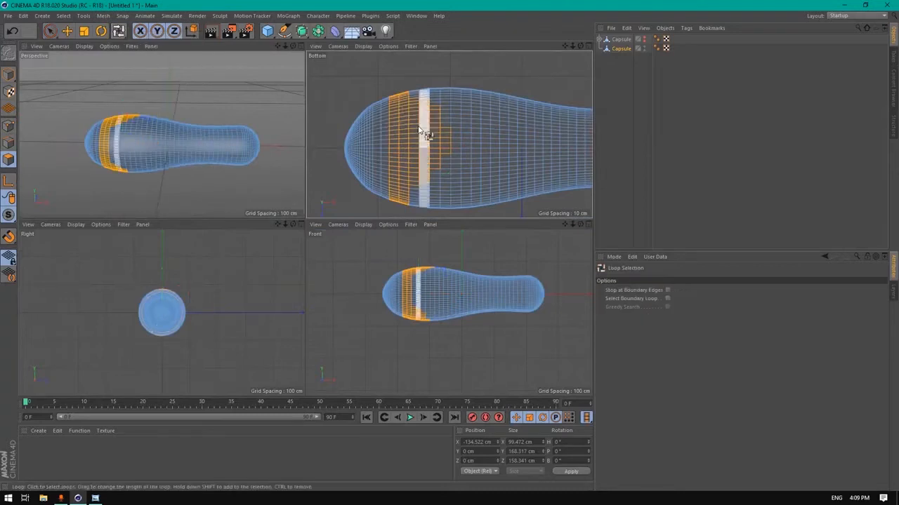
middle_click(152, 141)
left_click_drag(580, 45, 532, 65)
Add hair to the selected head polygons and name the hair object 'head'
left_click(172, 16)
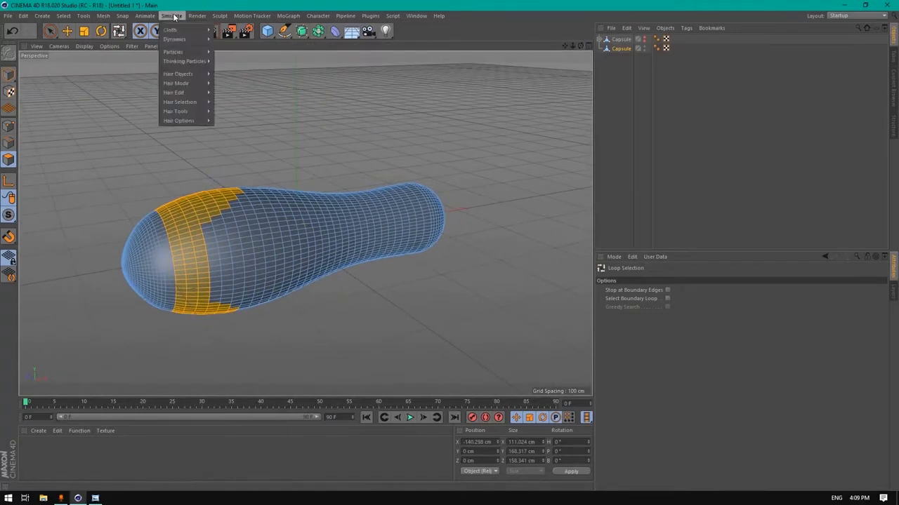
mouse_move(191, 74)
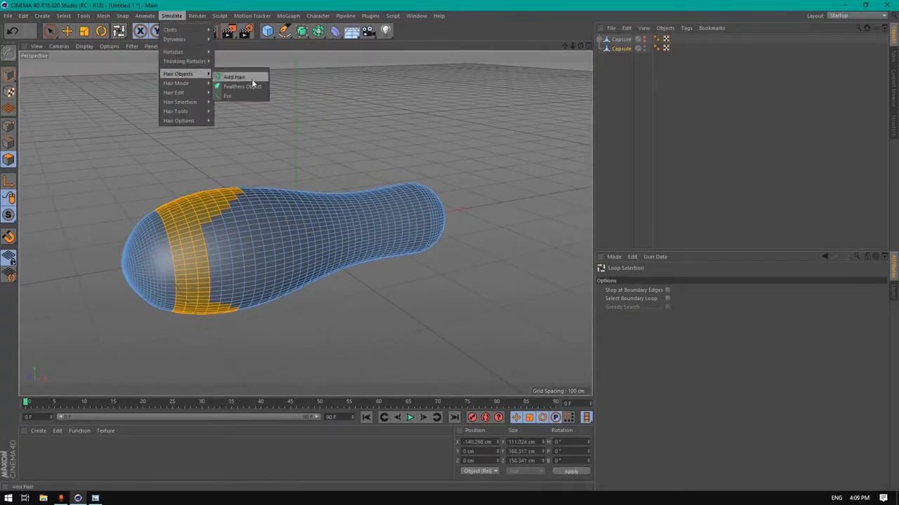
left_click(252, 79)
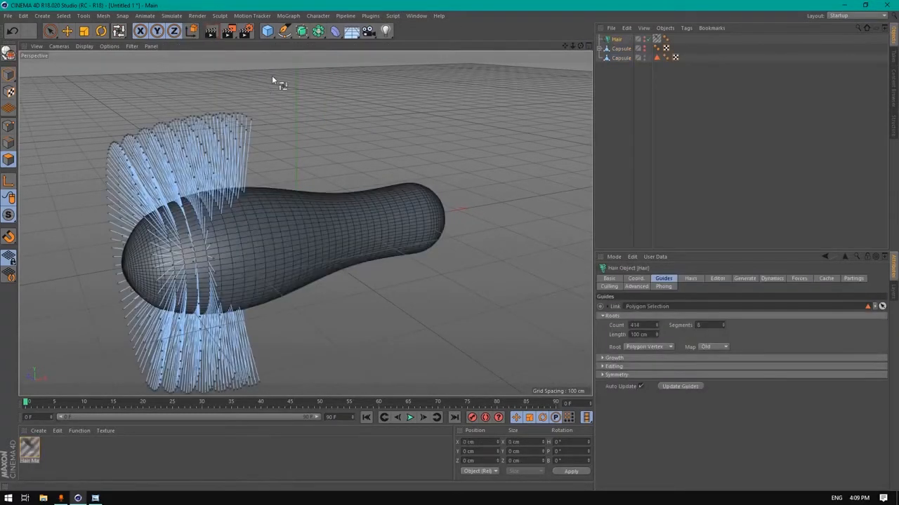
double_click(617, 38)
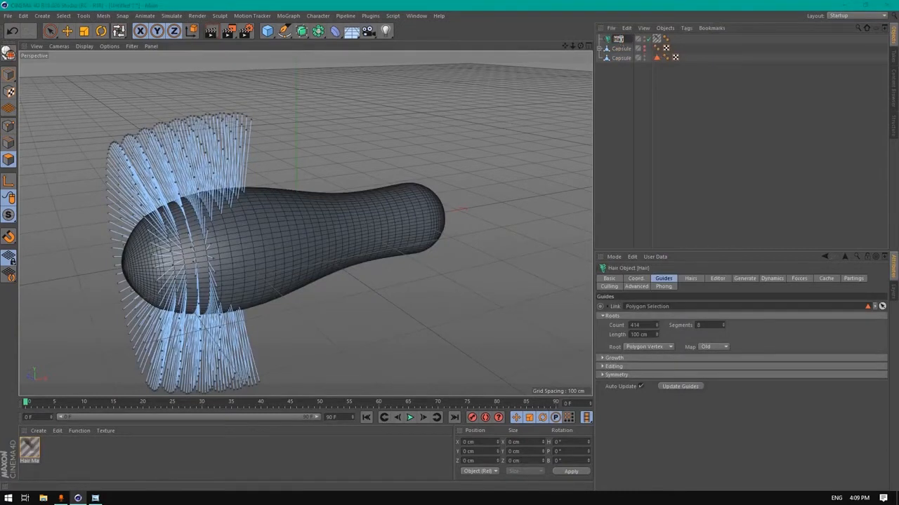
type("head")
key("Return")
Select the capsule mesh and clear its polygon selection with the Move tool
left_click(620, 58)
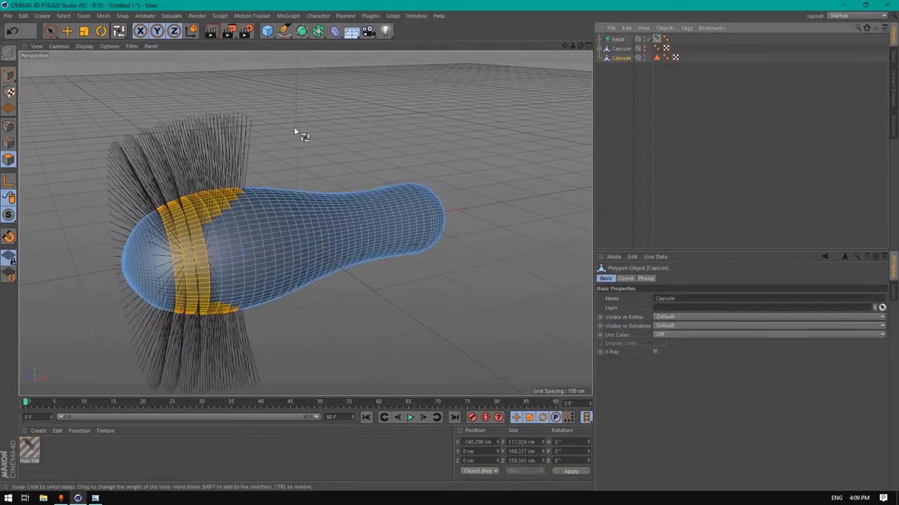
left_click(67, 32)
left_click(361, 130)
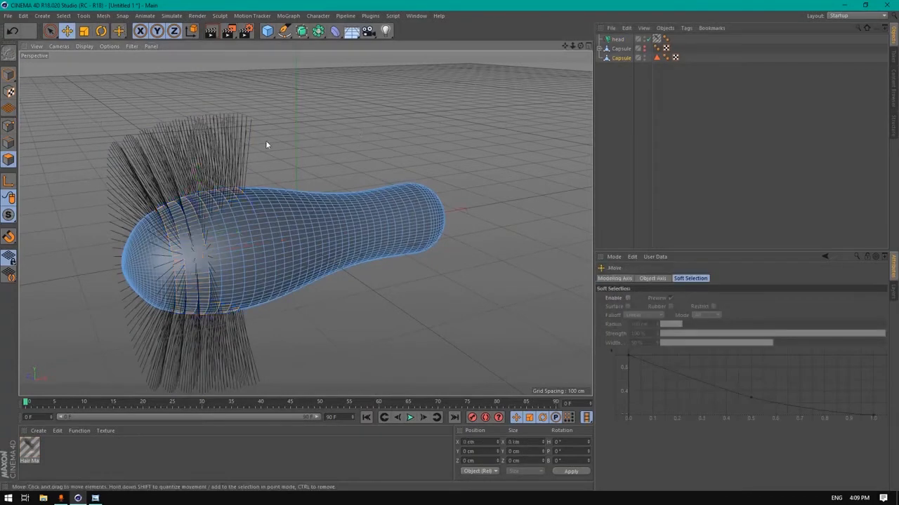
left_click(172, 16)
Add a second hair object covering the whole capsule and name it body
mouse_move(184, 74)
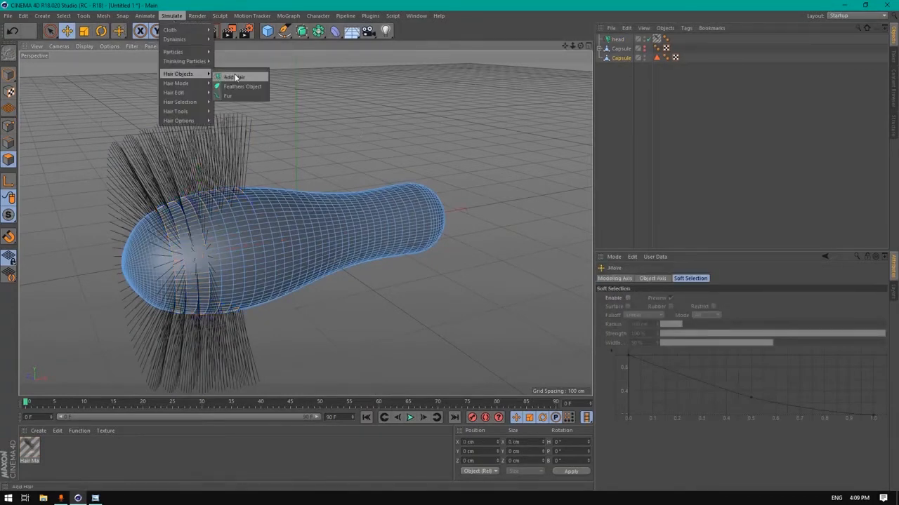
left_click(235, 77)
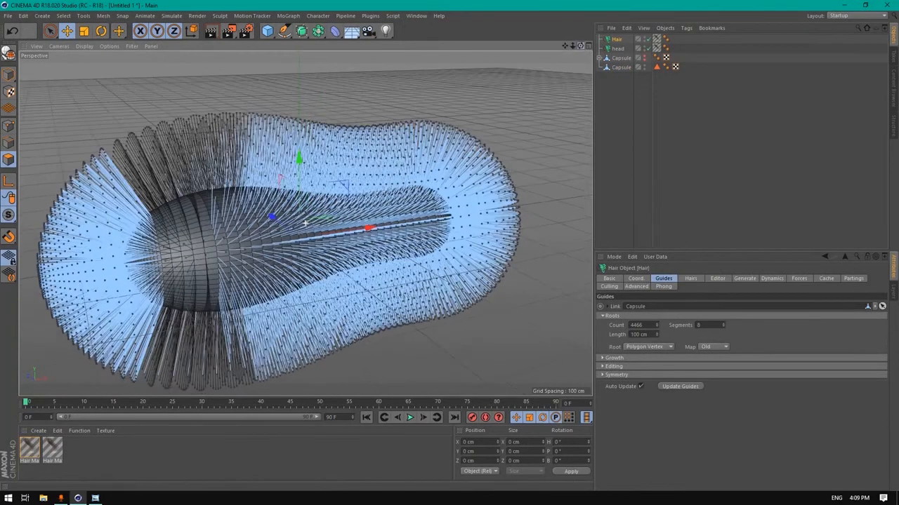
left_click_drag(306, 223, 281, 226, "alt")
double_click(617, 39)
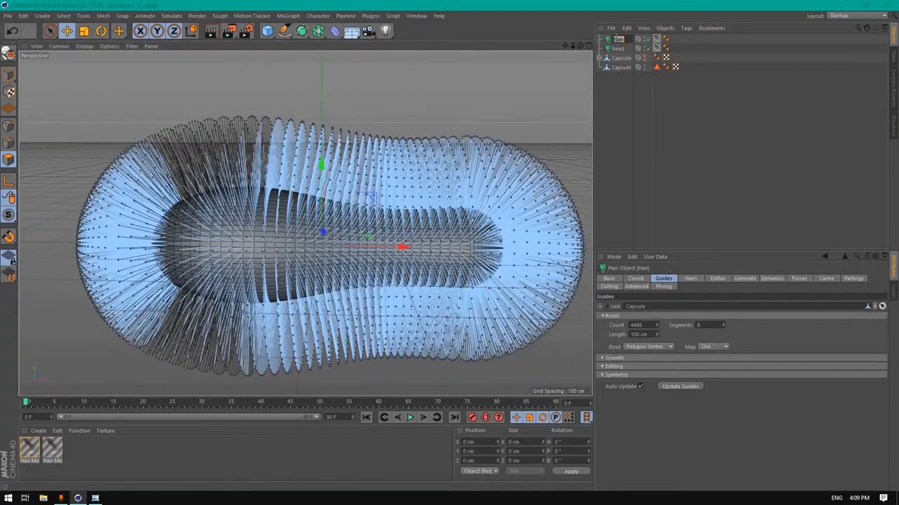
type("body")
key("Return")
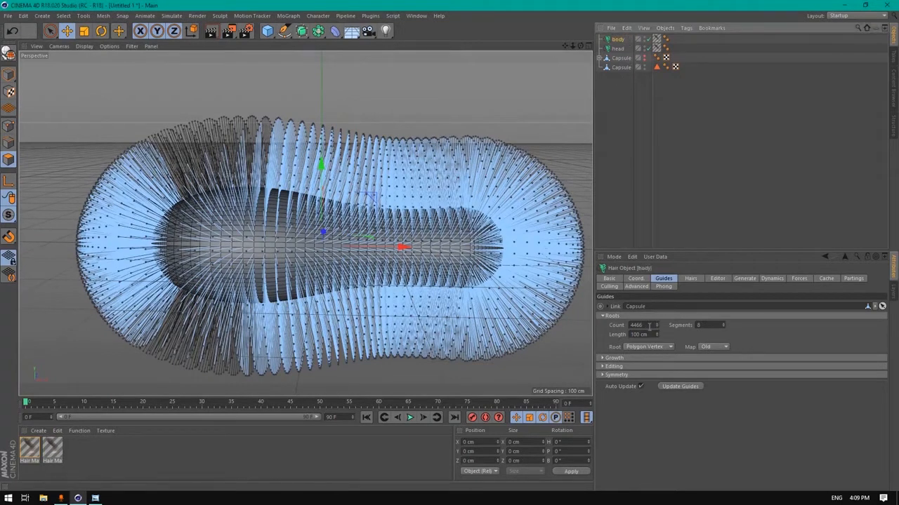
Set the body hair's guide count to 3800 and change its rendered hair count
left_click_drag(646, 324, 582, 326)
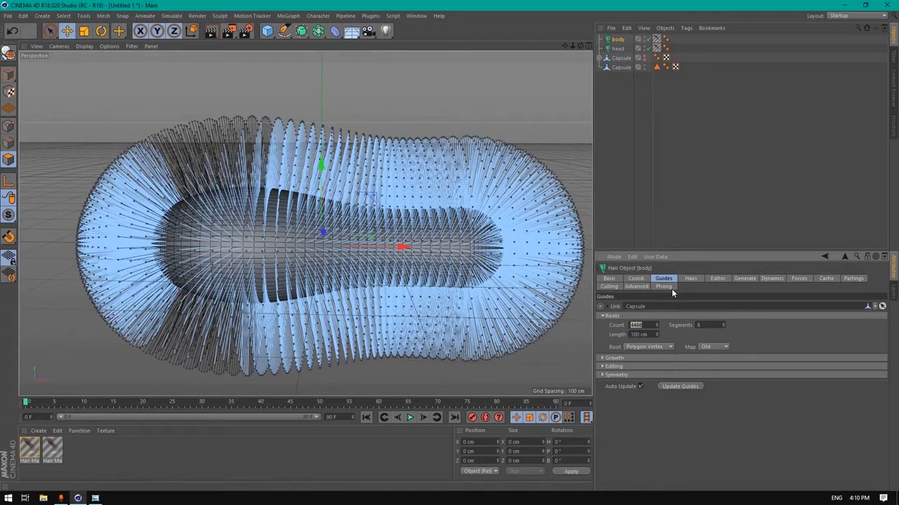
type("1800")
key("Return")
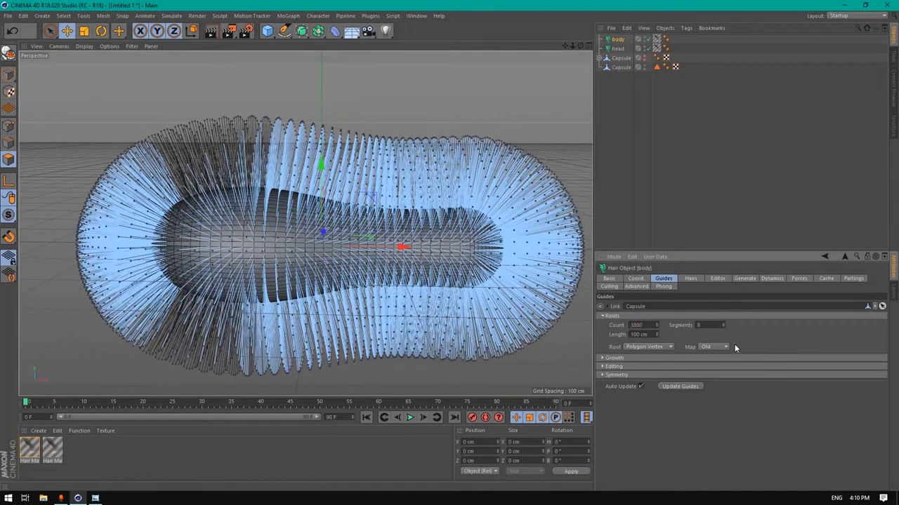
left_click(604, 366)
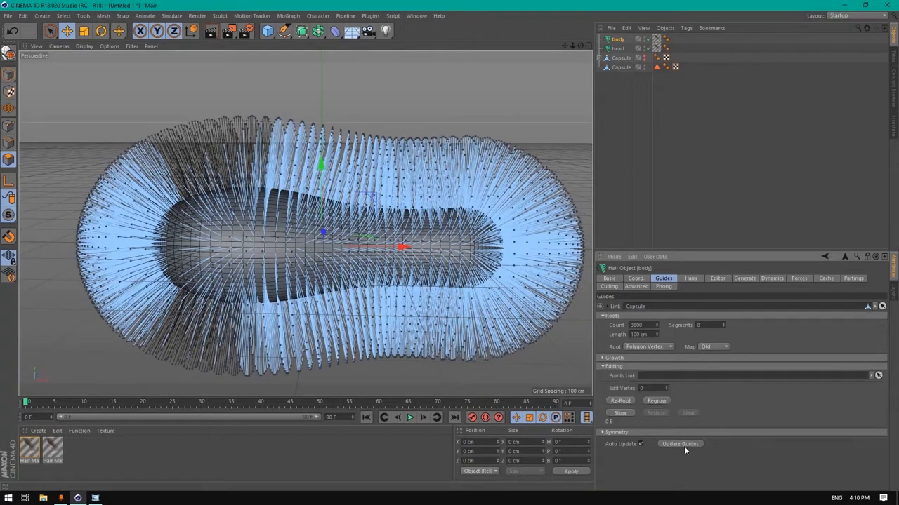
left_click(690, 279)
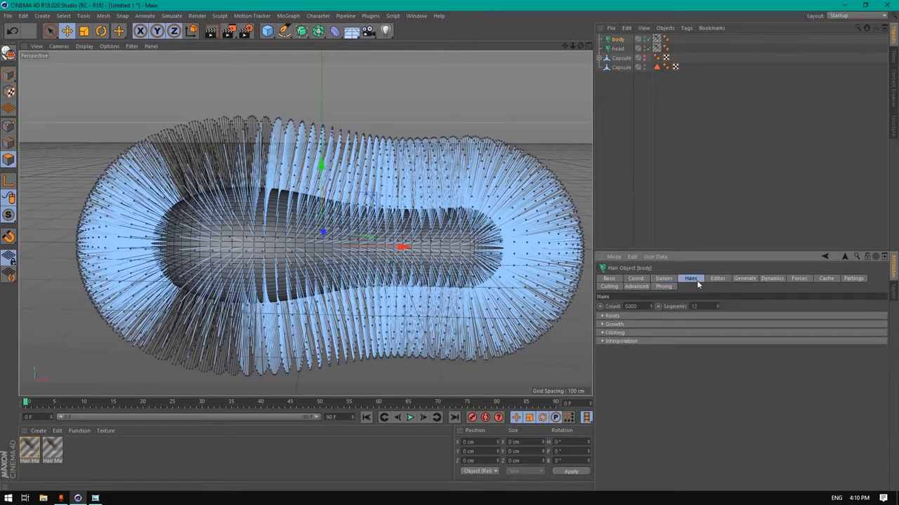
double_click(630, 307)
type("55")
key("BackSpace")
type("00000")
Set the guide length to 30 cm, regrow the guides, and nest body under the capsule
left_click(663, 279)
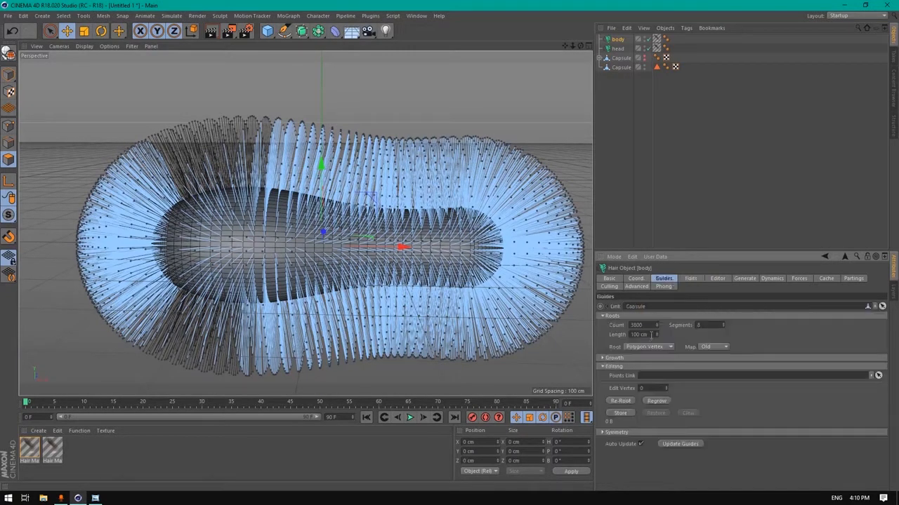
double_click(650, 335)
type("30")
key("Return")
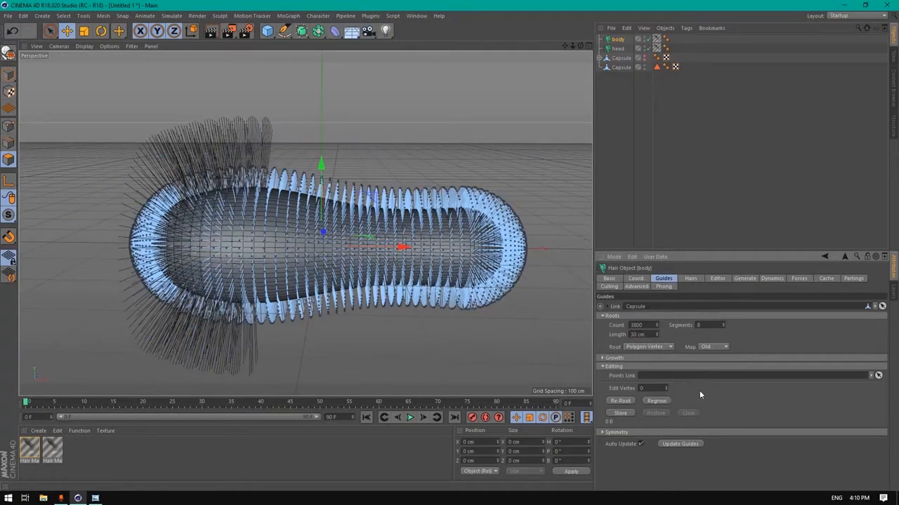
left_click(663, 404)
left_click_drag(305, 223, 312, 223, "alt")
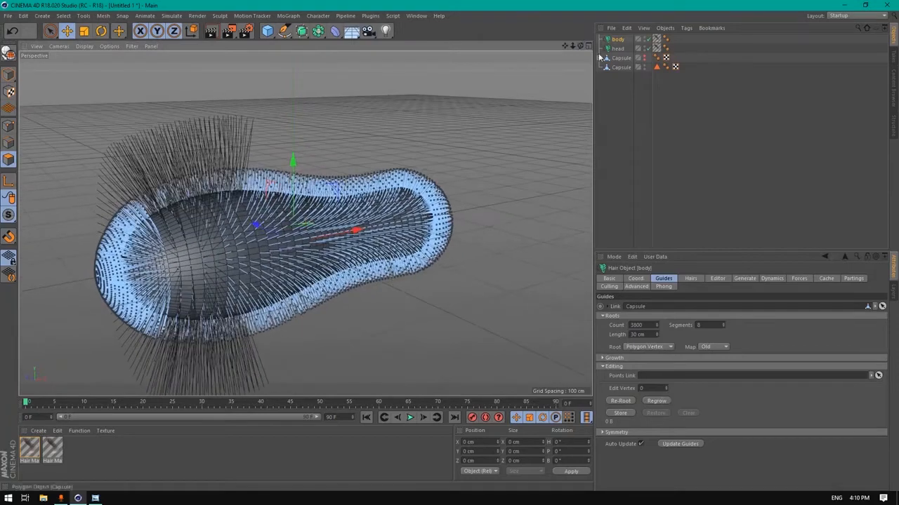
left_click_drag(618, 40, 625, 71)
Rename the capsule to lion
left_click(623, 58)
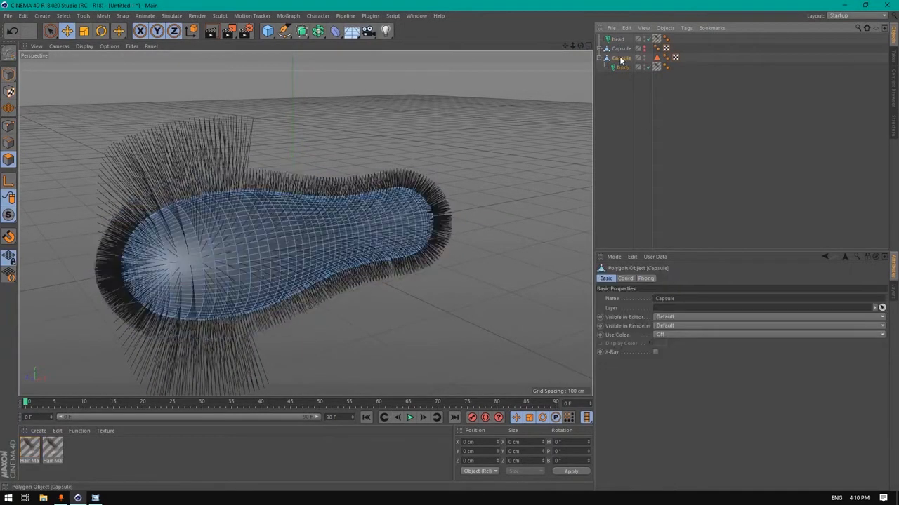
type("bo")
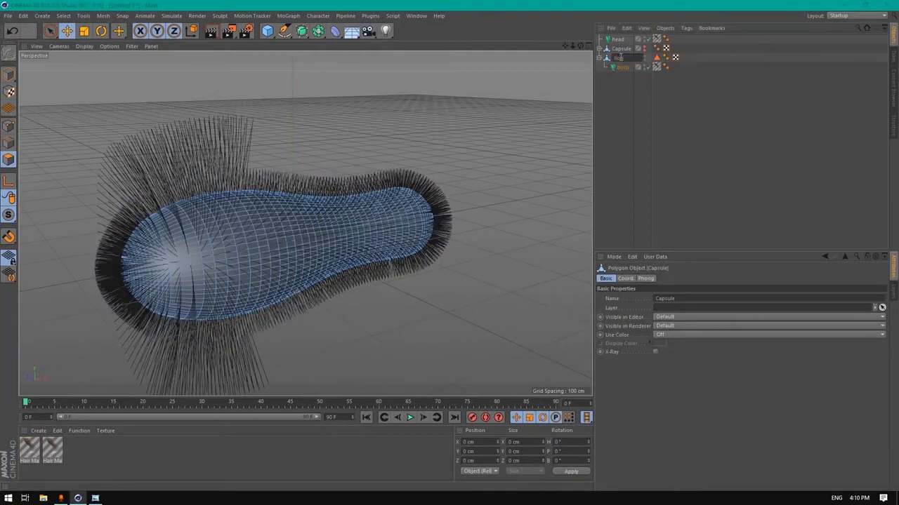
key("Return")
Give the head hair 340 guides and a hair count of 35000
left_click(614, 40)
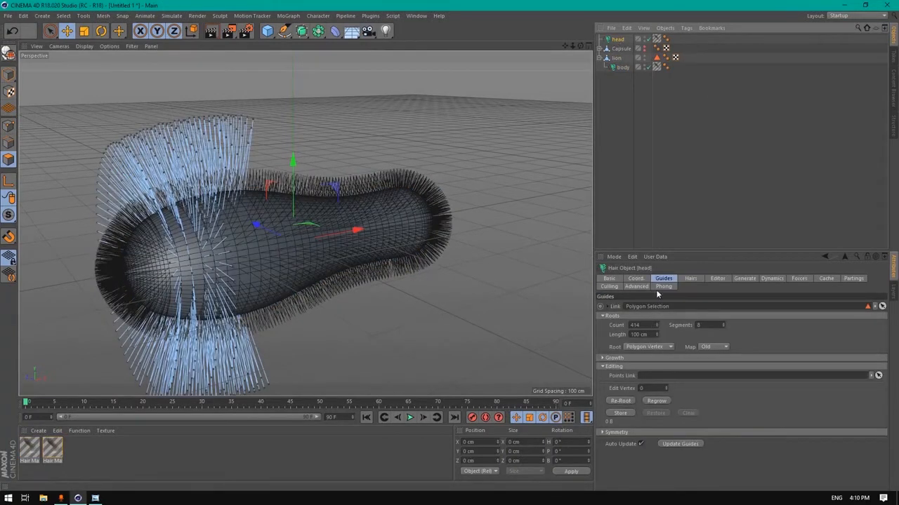
double_click(650, 325)
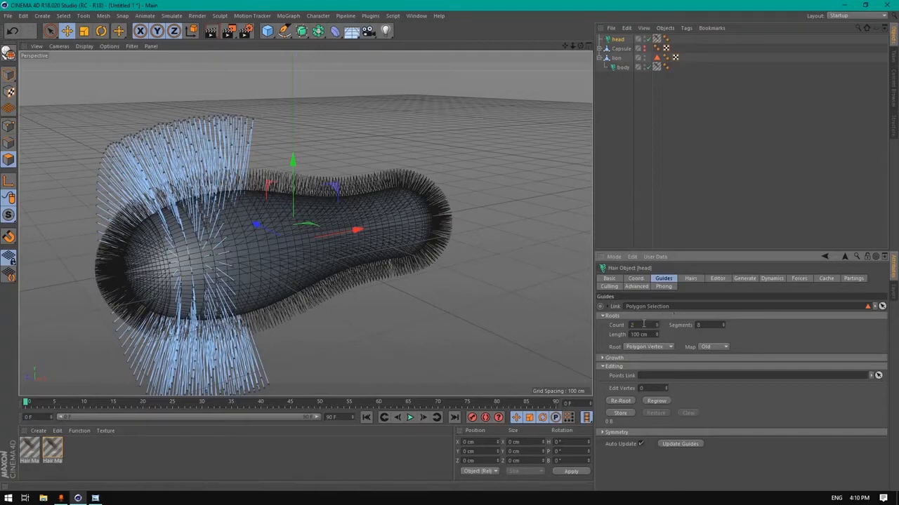
left_click_drag(643, 325, 596, 322)
type("340")
key("Return")
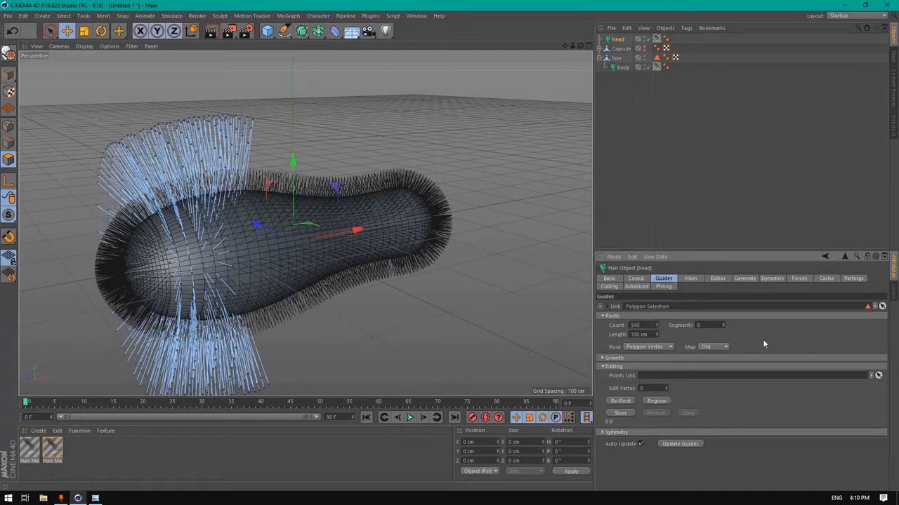
left_click(688, 279)
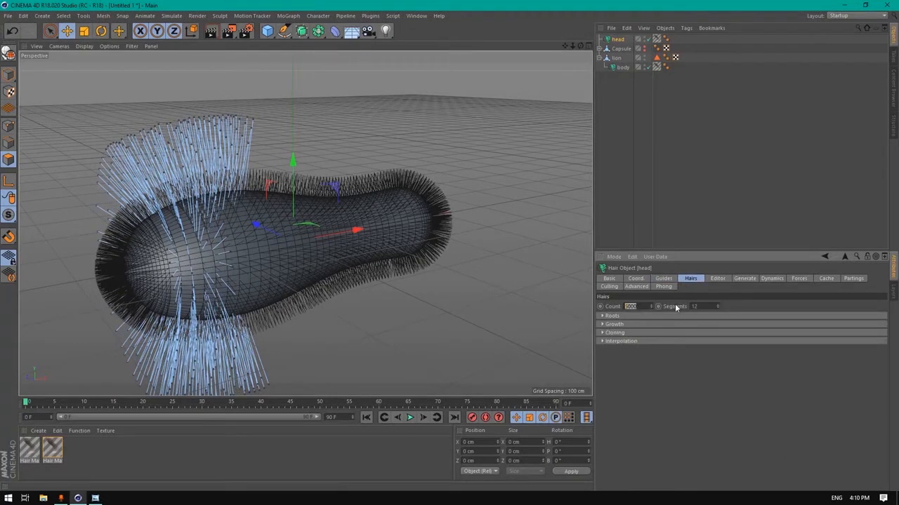
key("BackSpace")
type("35000")
Nest head under lion above body and rename its hair material head
left_click_drag(625, 66, 624, 63)
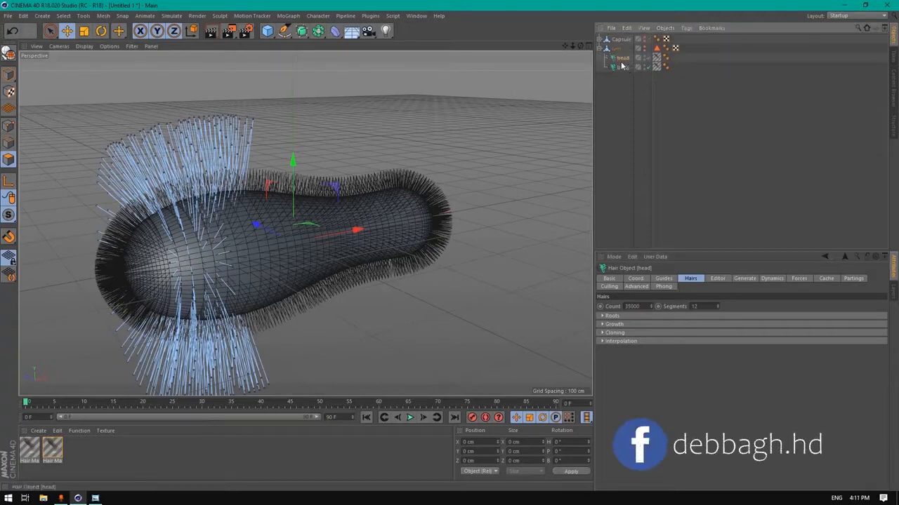
left_click(657, 59)
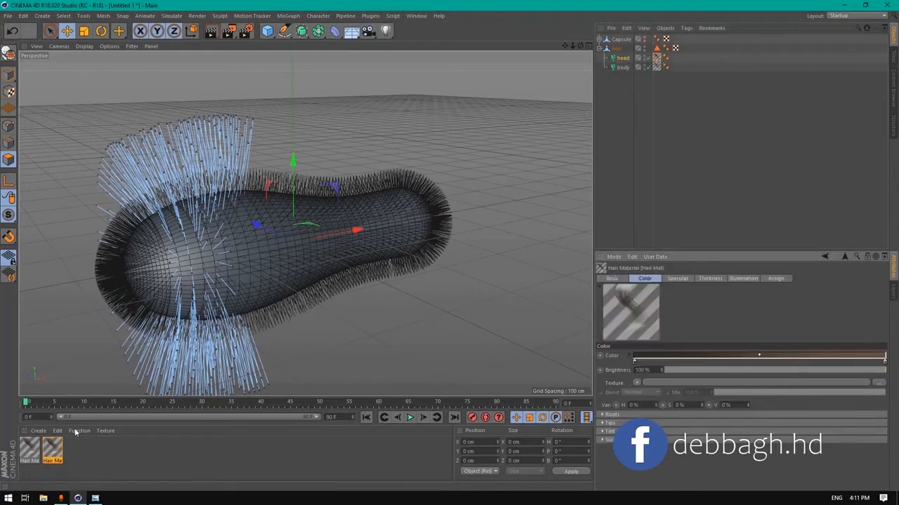
double_click(53, 461)
type("hea")
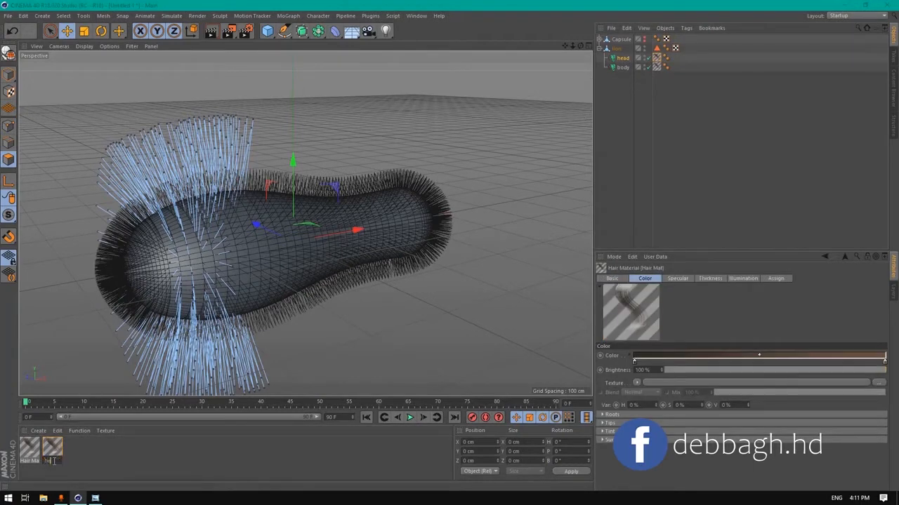
type("d")
key("Return")
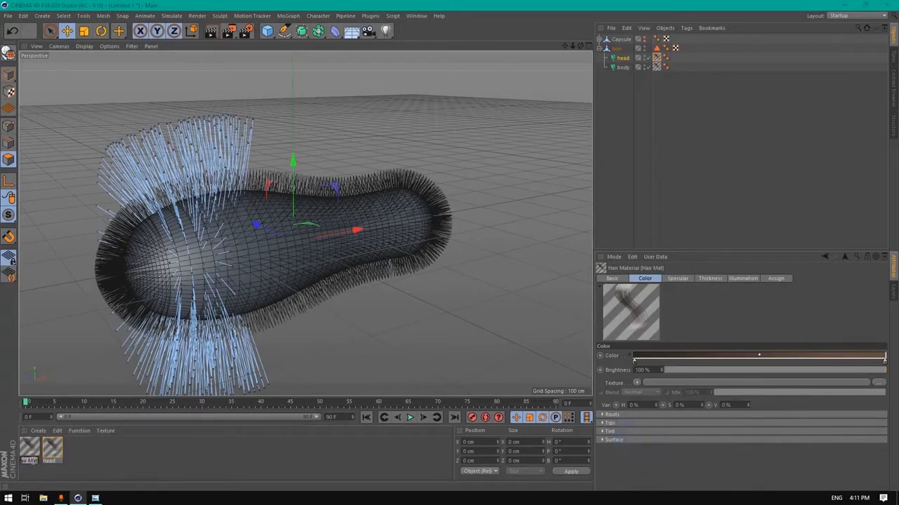
Name the body hair's material body
type("body")
key("Return")
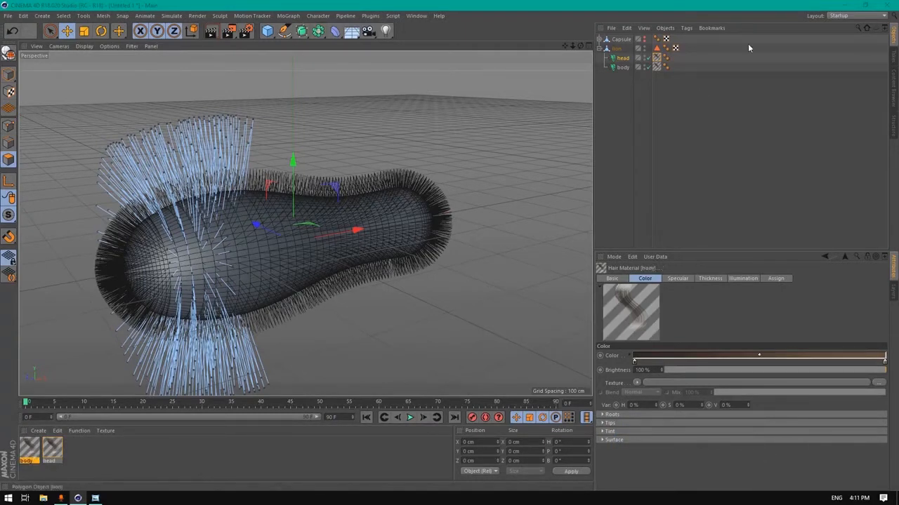
left_click(658, 58)
Disable dynamics on the body hair object
left_click(623, 68)
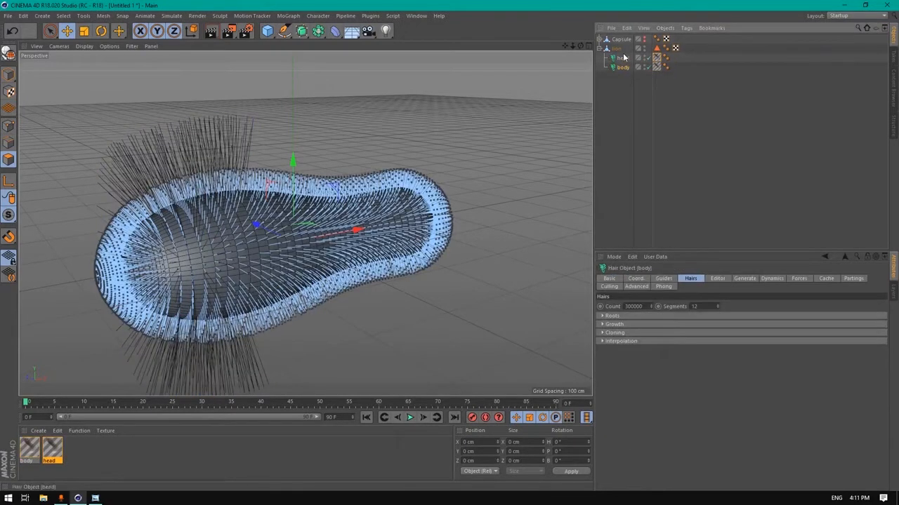
left_click(617, 50)
left_click(623, 59)
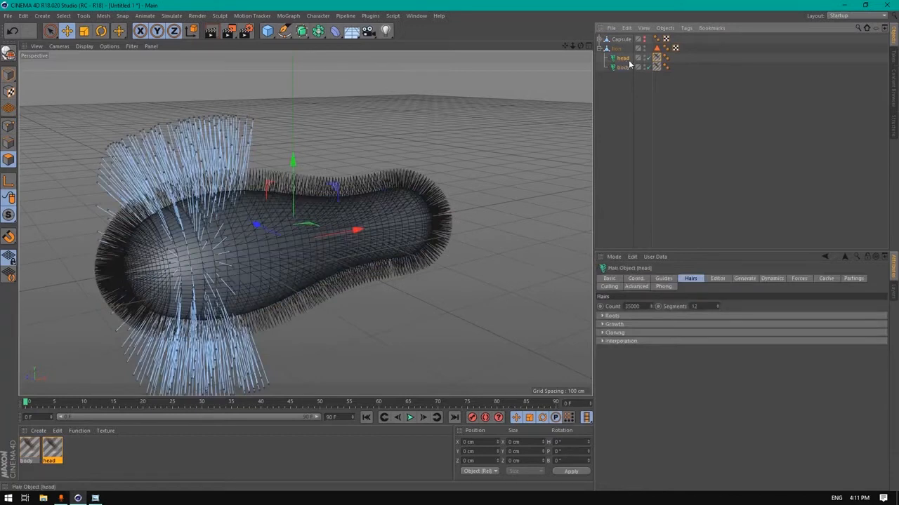
left_click(623, 67)
left_click(771, 279)
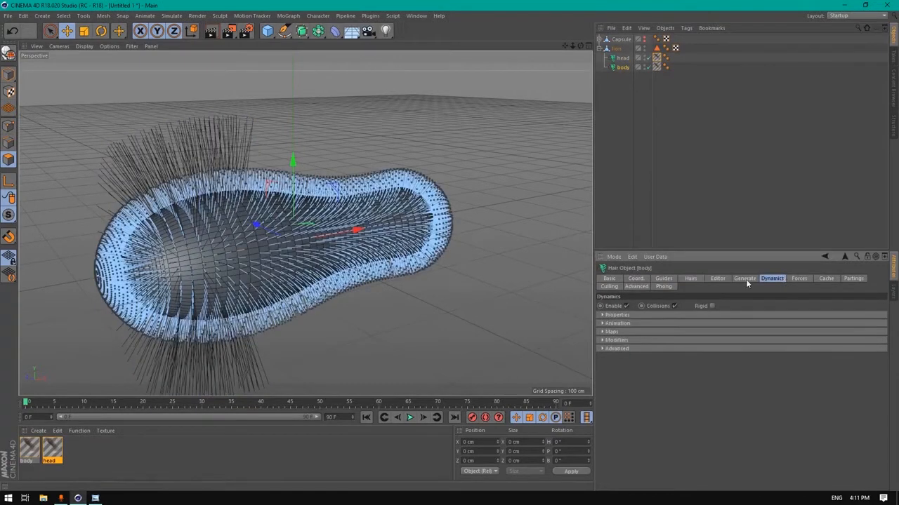
left_click(628, 307)
Play the animation as a test, rewind to frame 0, and select the body material
left_click_drag(580, 46, 521, 36)
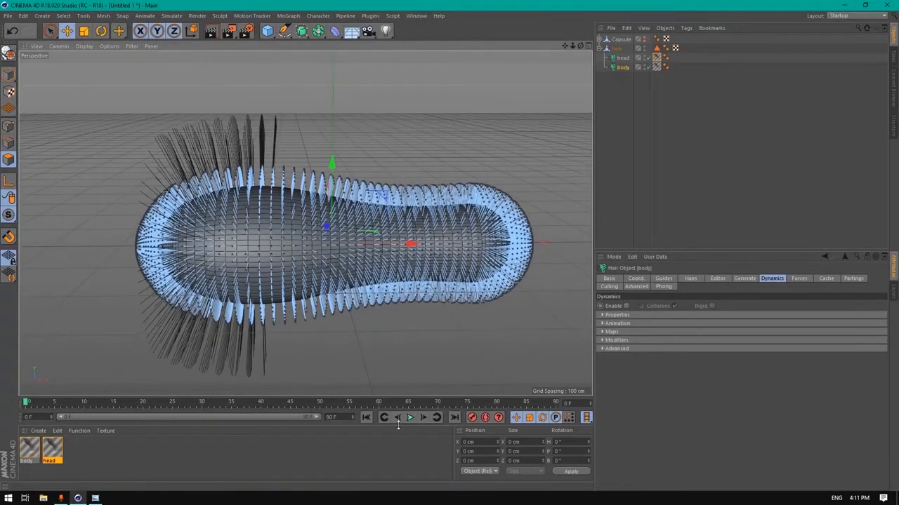
left_click(410, 417)
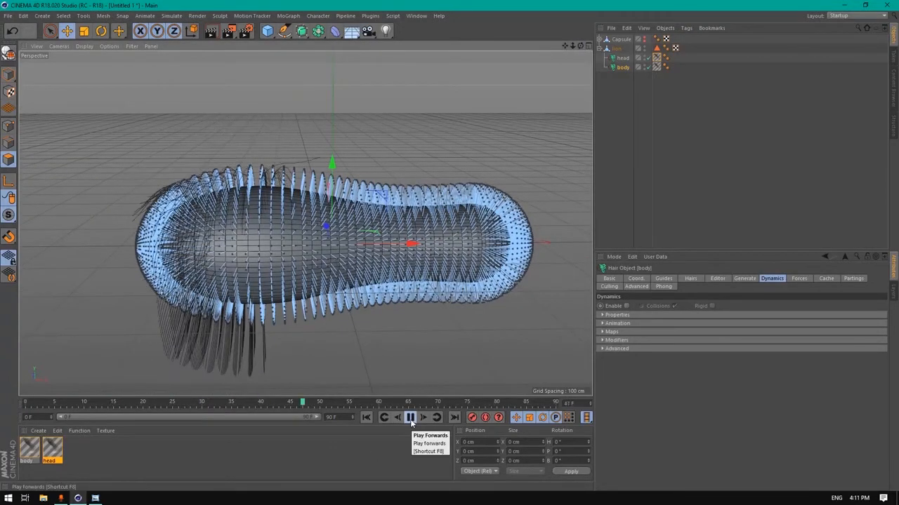
left_click(410, 417)
left_click(376, 417)
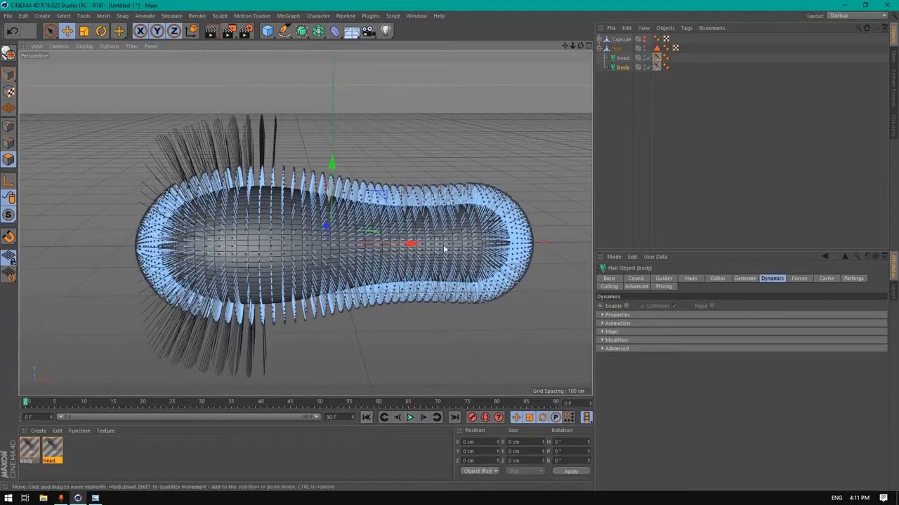
left_click_drag(581, 46, 607, 38)
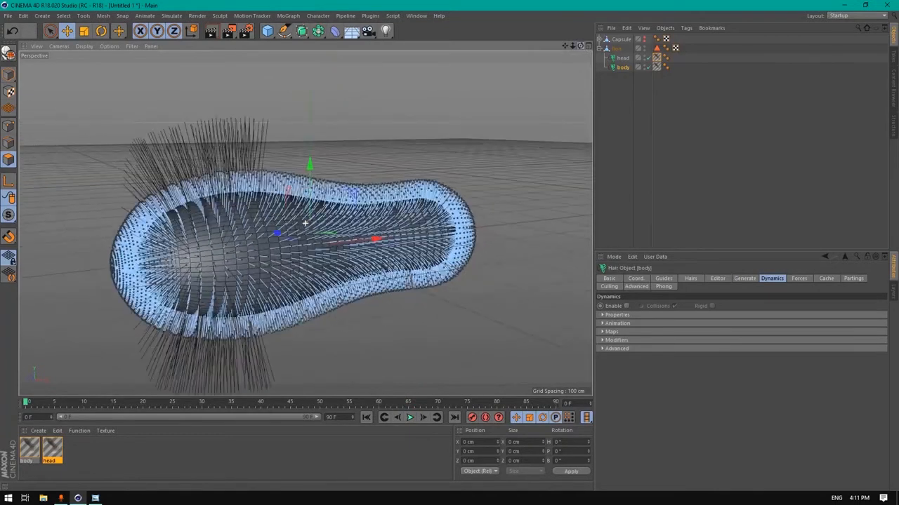
left_click(37, 455)
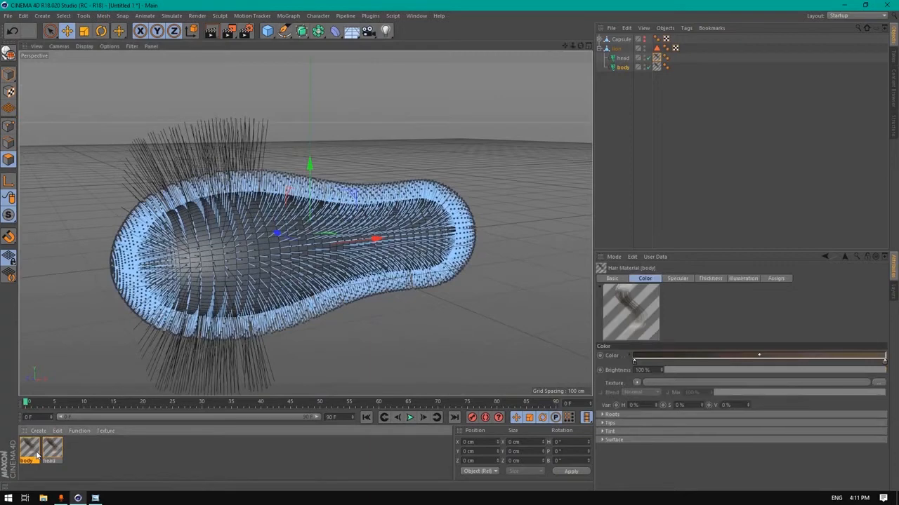
Open the body material in its editor and set primary specular to 8% strength, 35 sharpness
double_click(37, 455)
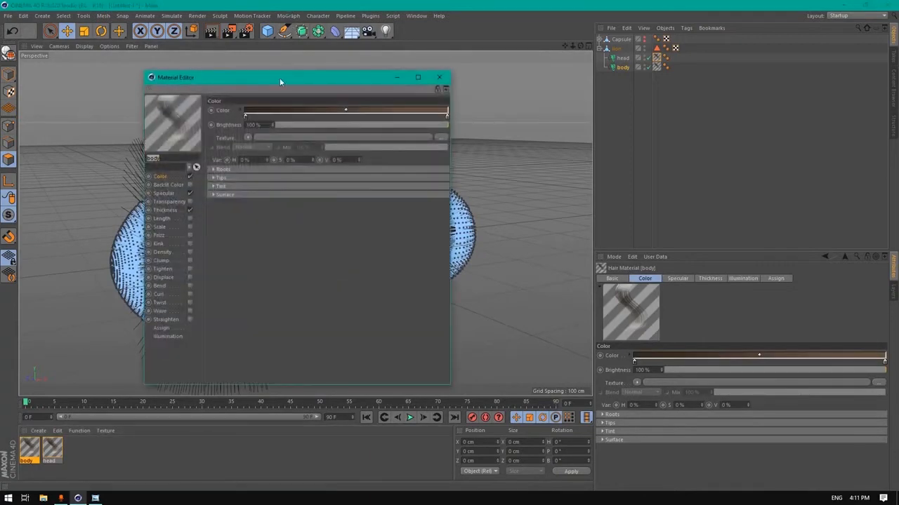
left_click_drag(280, 78, 362, 68)
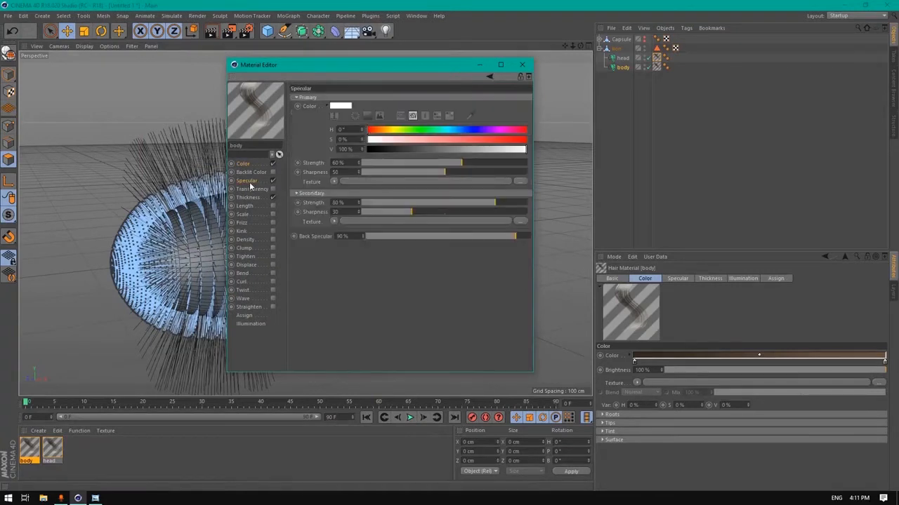
left_click(249, 181)
left_click_drag(345, 163, 250, 169)
type("8")
key("Tab")
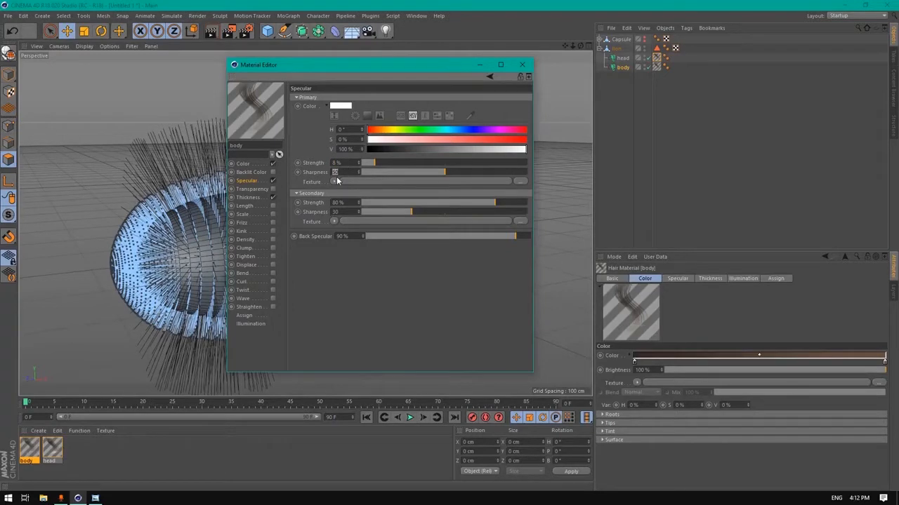
type("35")
key("Return")
Set secondary specular to 12% strength, 45 sharpness, and back specular to 35%
left_click(339, 202)
type("12")
key("Tab")
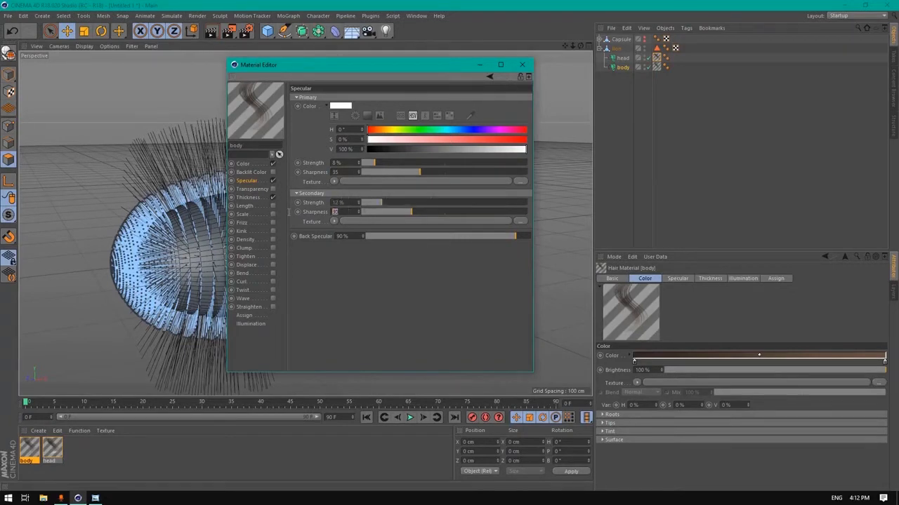
type("45")
key("Tab")
double_click(350, 237)
type("35")
key("Return")
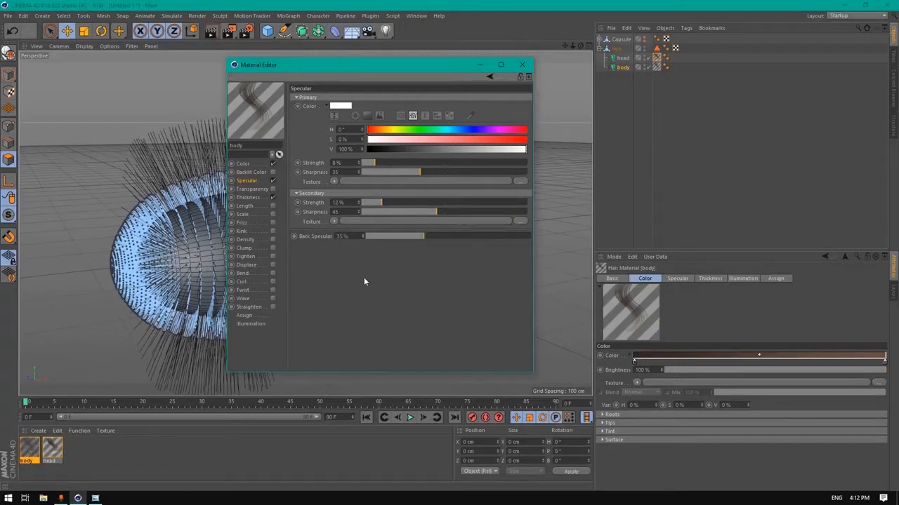
left_click(257, 198)
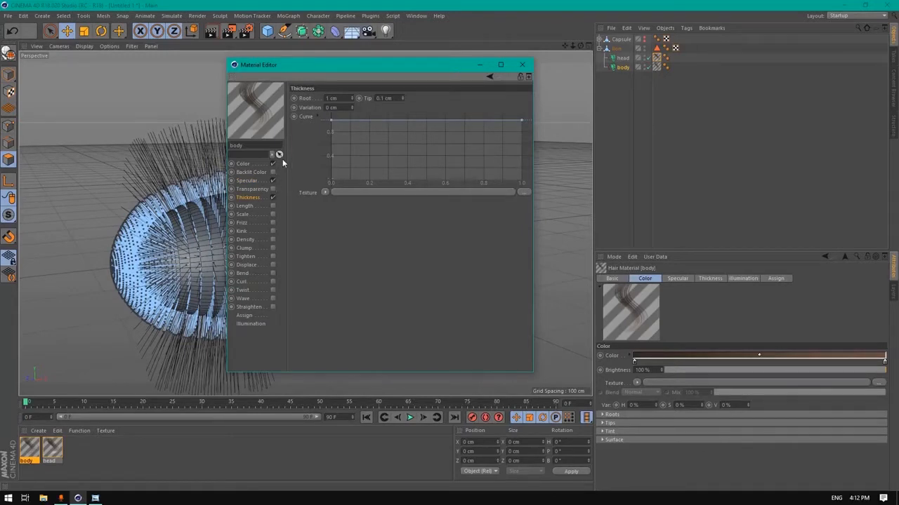
Set the body hair thickness to a 0.5 cm root and a near-zero tip
double_click(337, 97)
type("0.5")
key("Return")
double_click(392, 98)
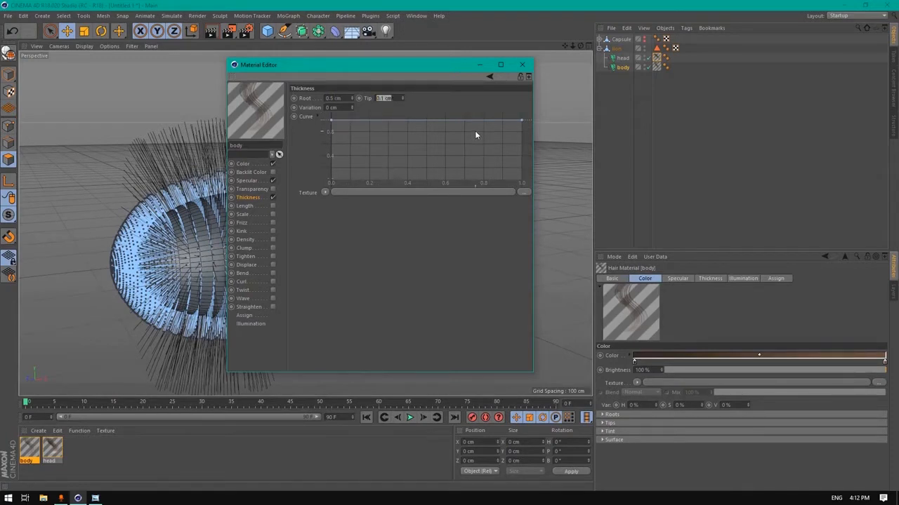
type("0.009")
Enable the hair Length channel on the body material
left_click(245, 205)
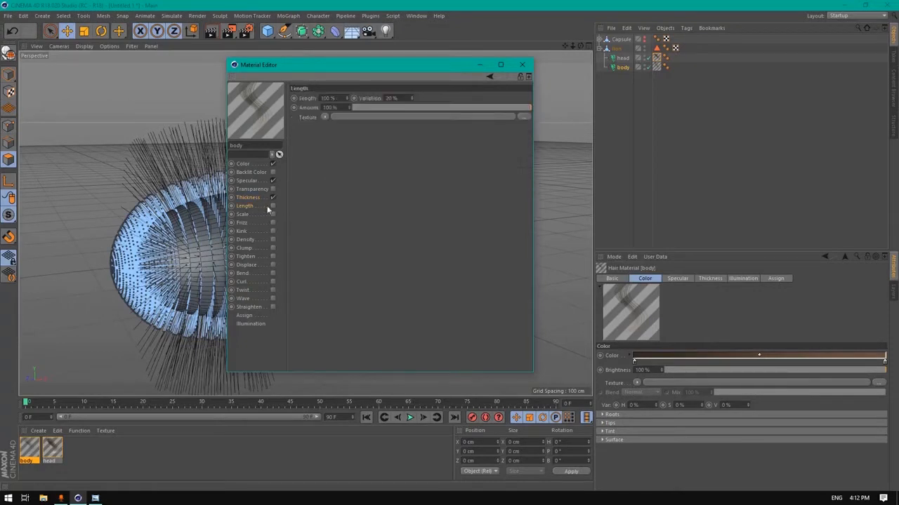
left_click(272, 206)
left_click(325, 117)
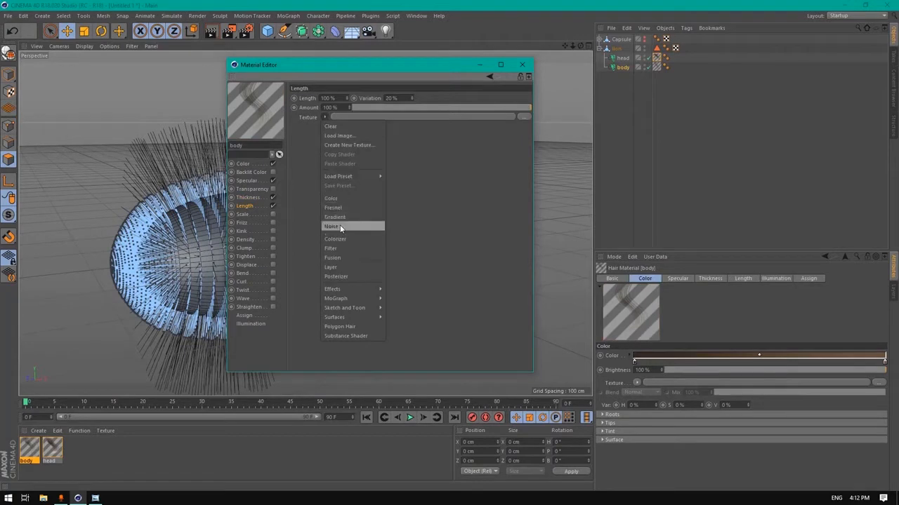
Load a Noise shader as the Length texture with 50% global scale and 20/20/20% relative scale
left_click(340, 225)
left_click(331, 137)
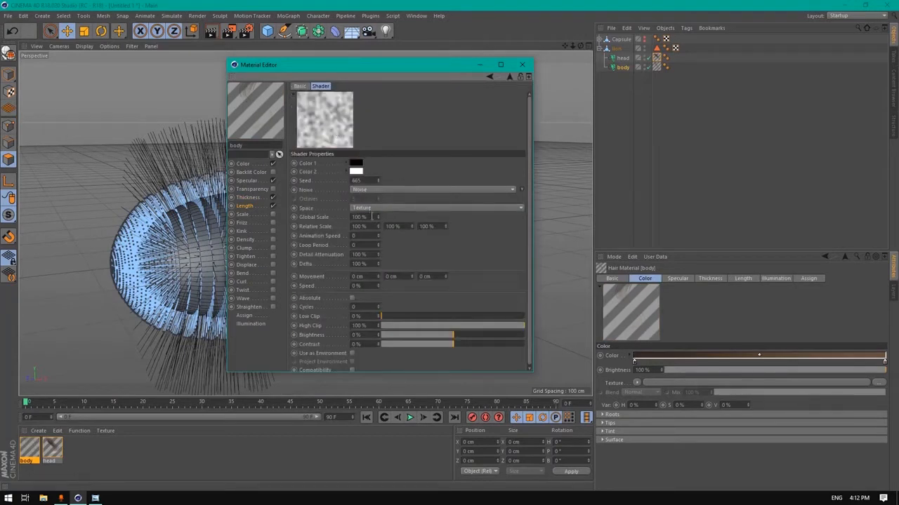
double_click(372, 217)
type("50")
key("Tab")
type("20")
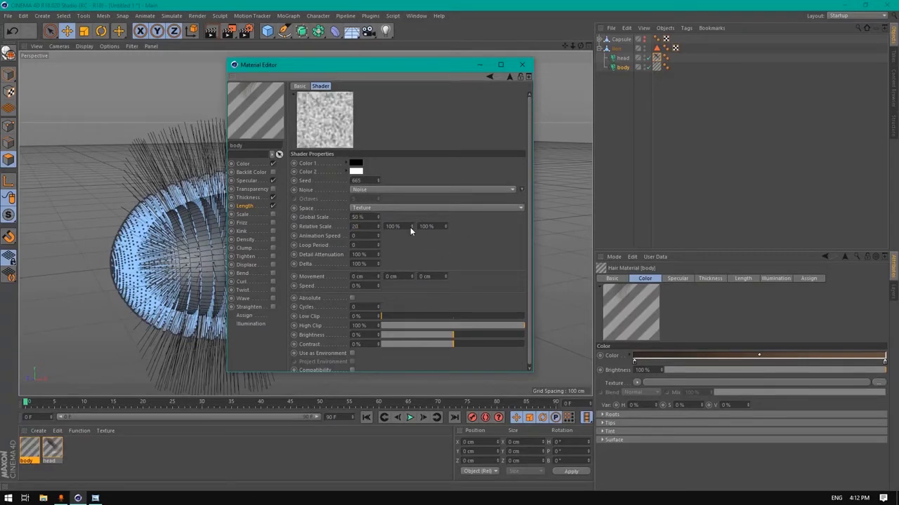
key("Tab")
type("20")
key("Tab")
type("20")
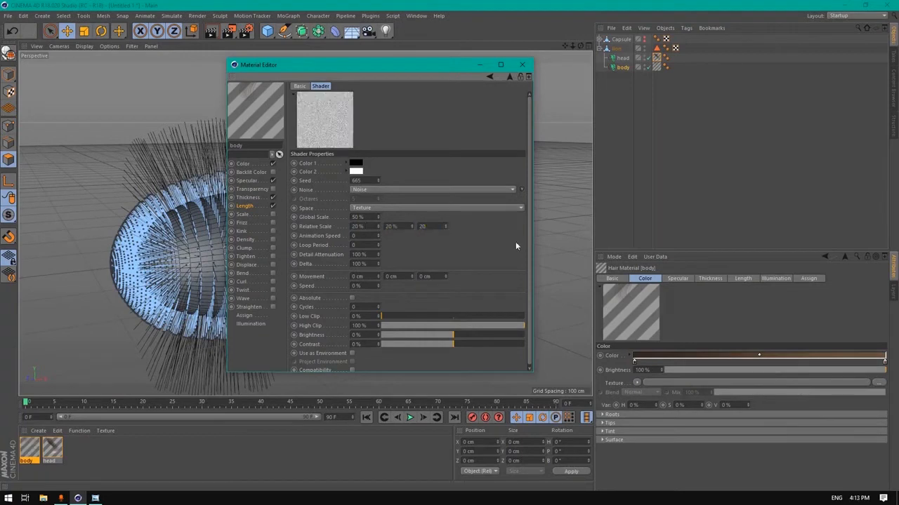
left_click_drag(435, 277, 232, 255)
type("001")
Enable Frizz at 5% with 15% variation and bend its curve into an S-shape
left_click(490, 76)
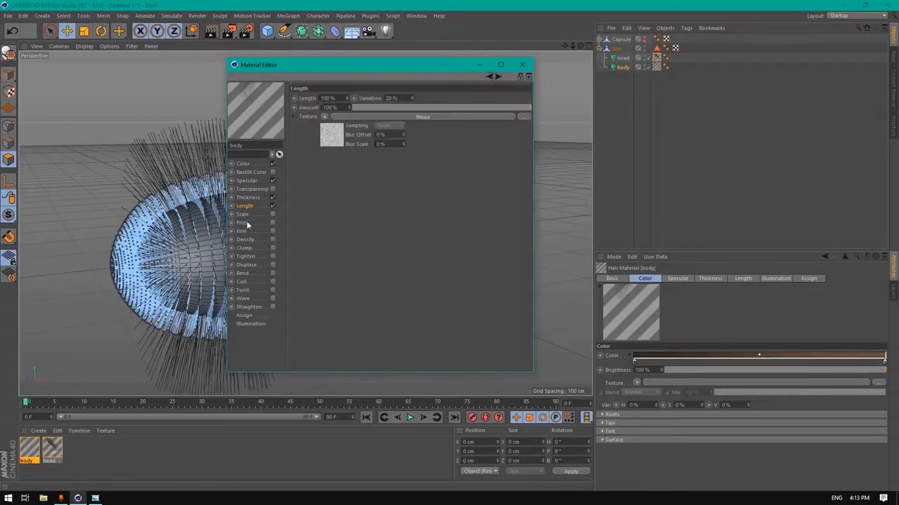
left_click(242, 223)
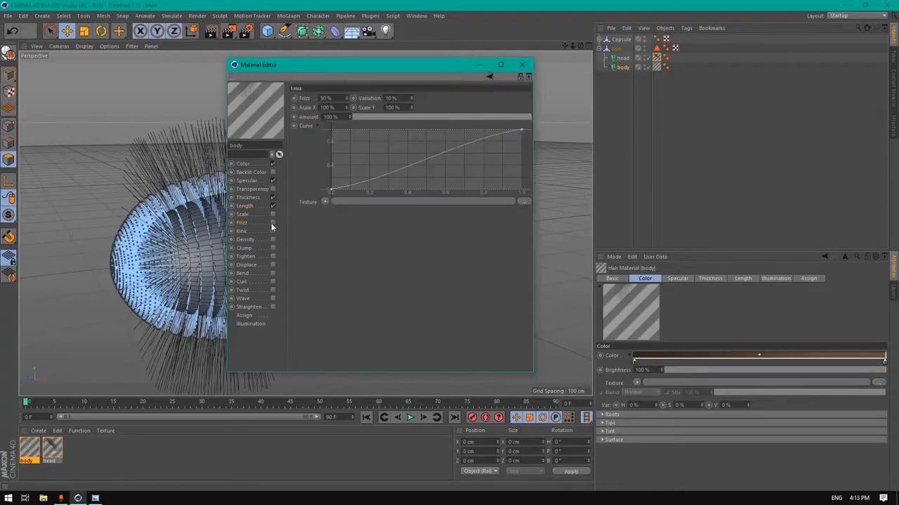
left_click(271, 222)
left_click(326, 98)
type("5")
key("Return")
key("Tab")
type("15")
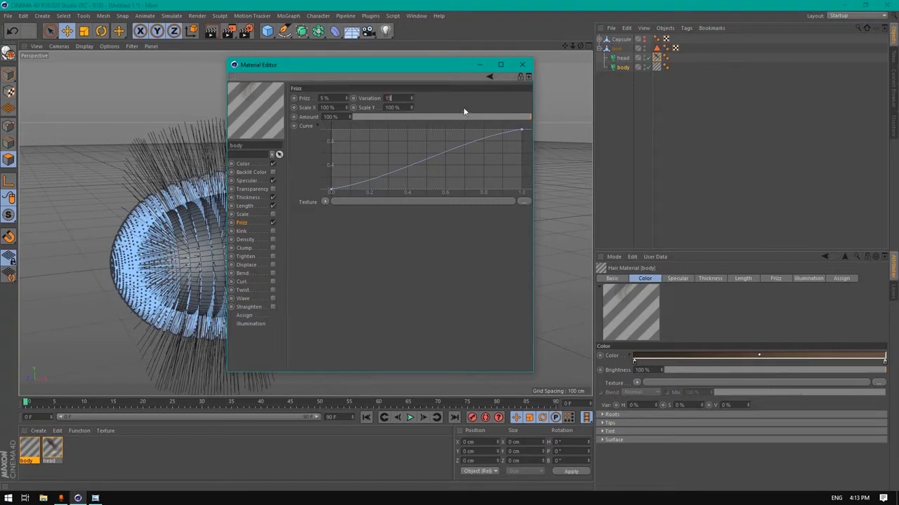
key("Return")
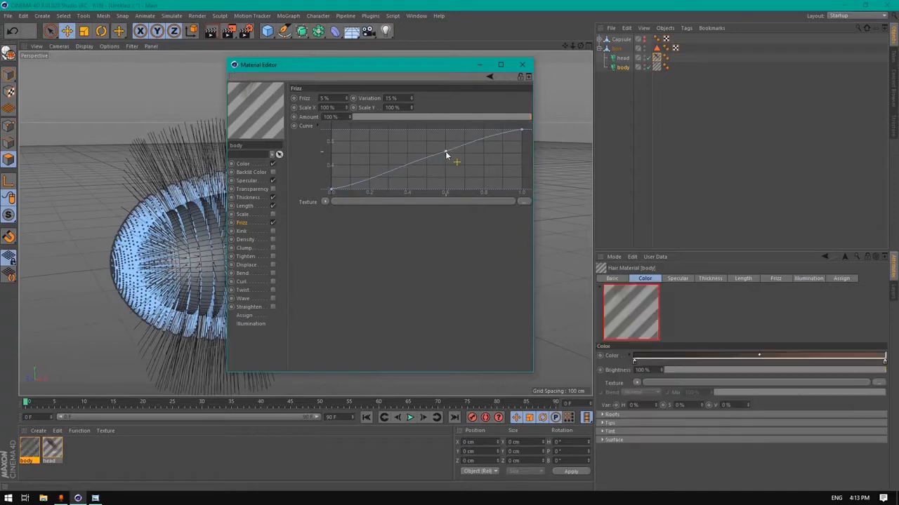
left_click_drag(445, 155, 445, 184)
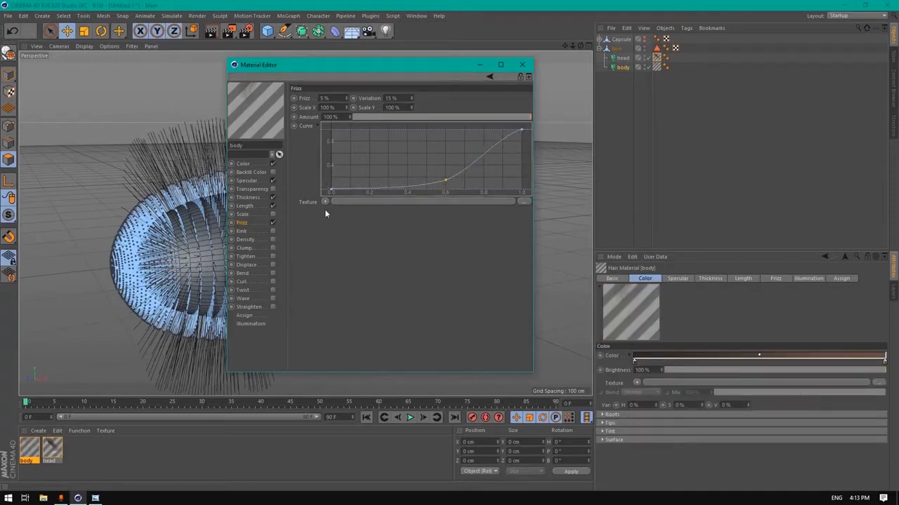
Enable Kink at 5% and lower the curve's right end into a bell shape
left_click(261, 231)
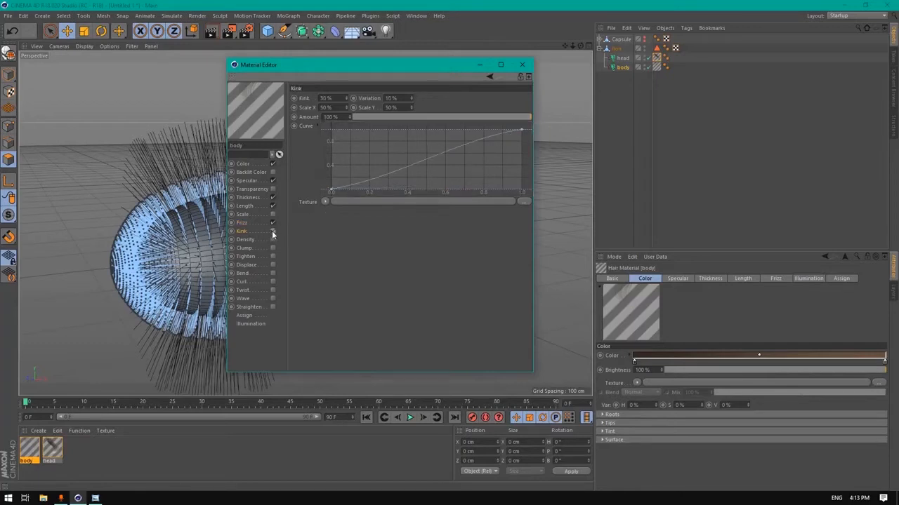
left_click(272, 231)
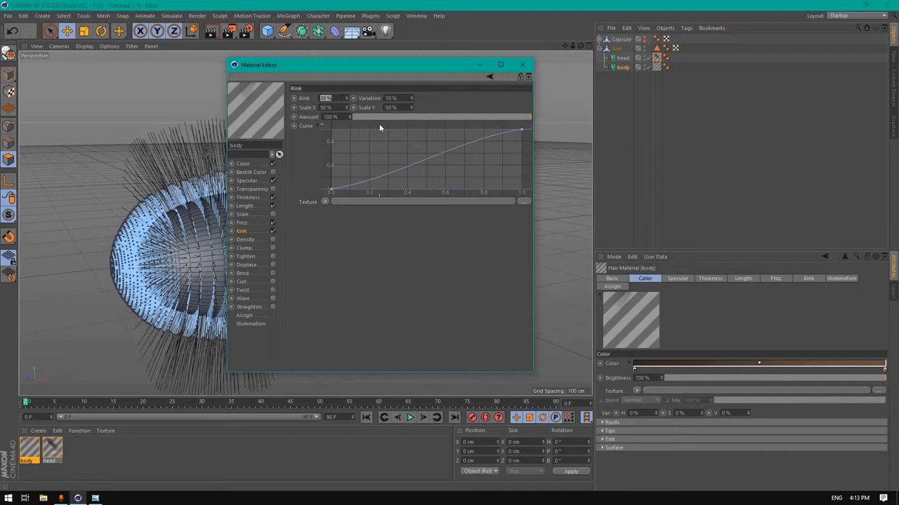
type("5")
key("Return")
left_click(426, 159, "ctrl")
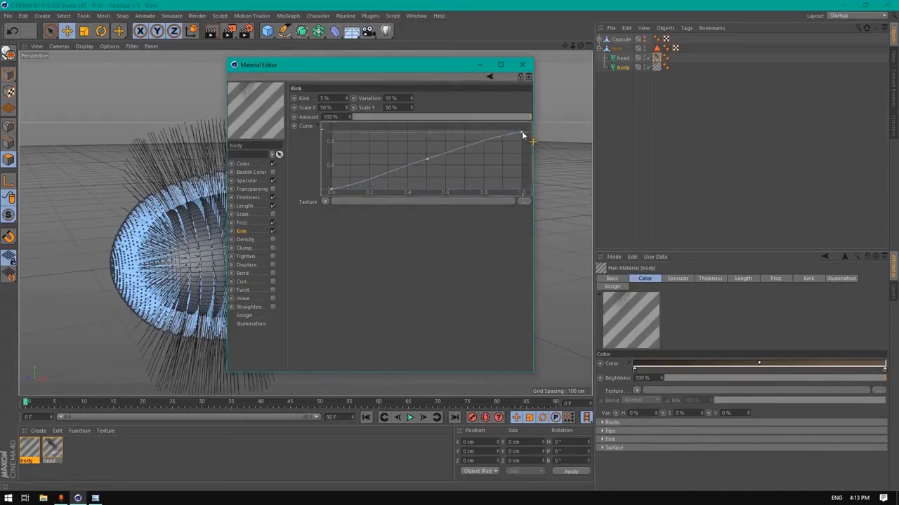
left_click_drag(521, 132, 521, 178)
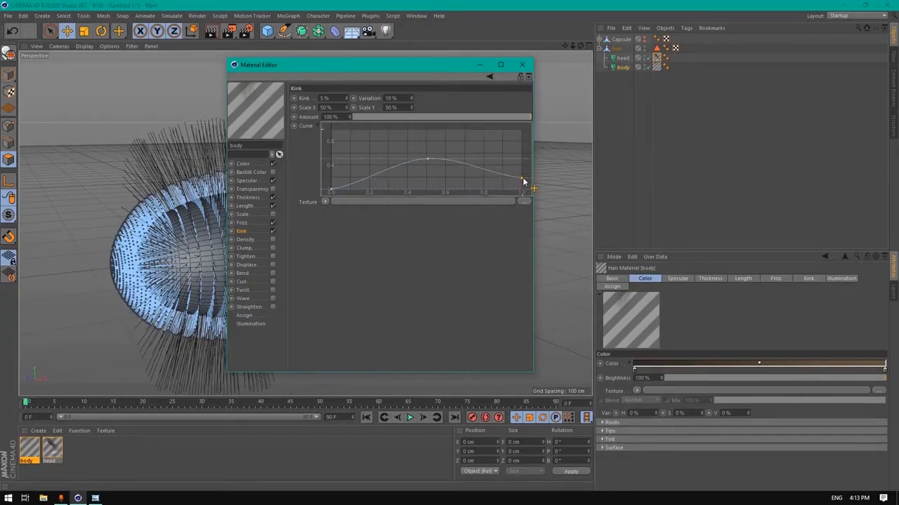
left_click(426, 160)
Enable Clump with 20% count, 20 cm radius and 50% variation, then close the Material Editor
left_click(245, 248)
left_click(272, 247)
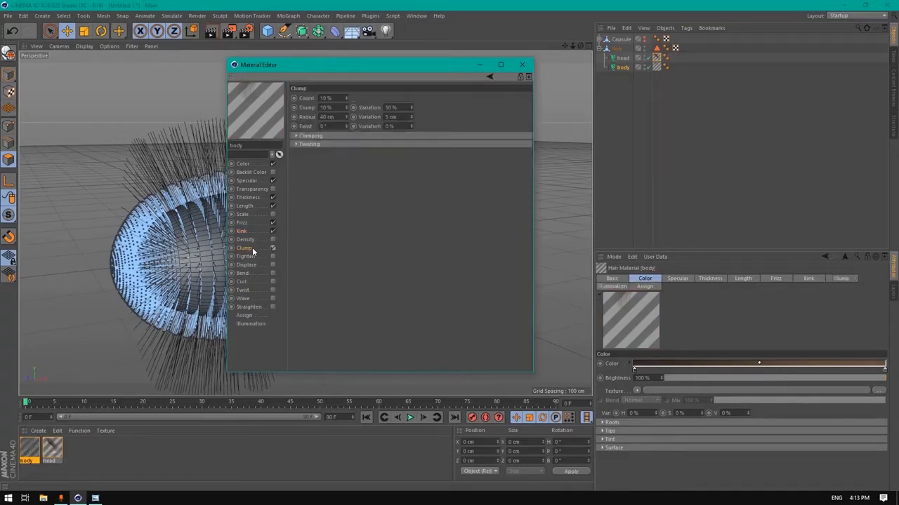
double_click(340, 98)
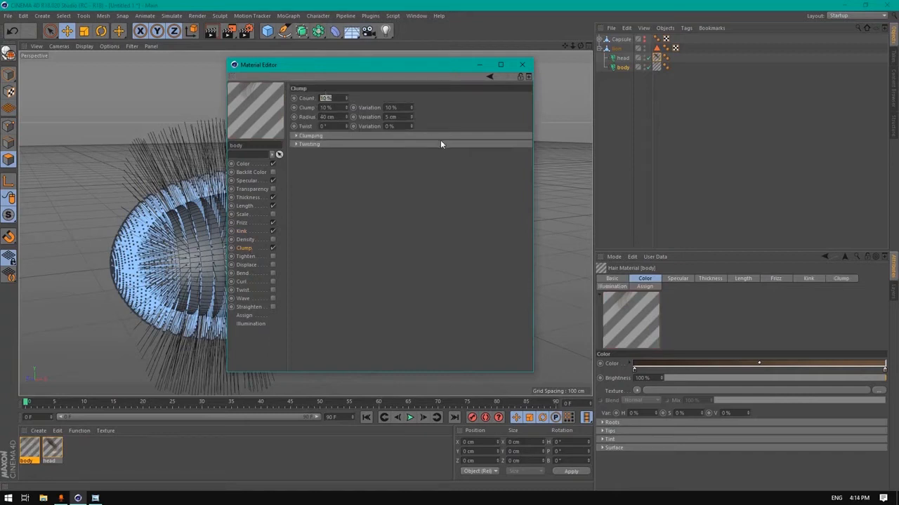
type("20")
double_click(330, 117)
type("20")
key("Return")
double_click(391, 107)
type("50")
key("Return")
left_click(521, 65)
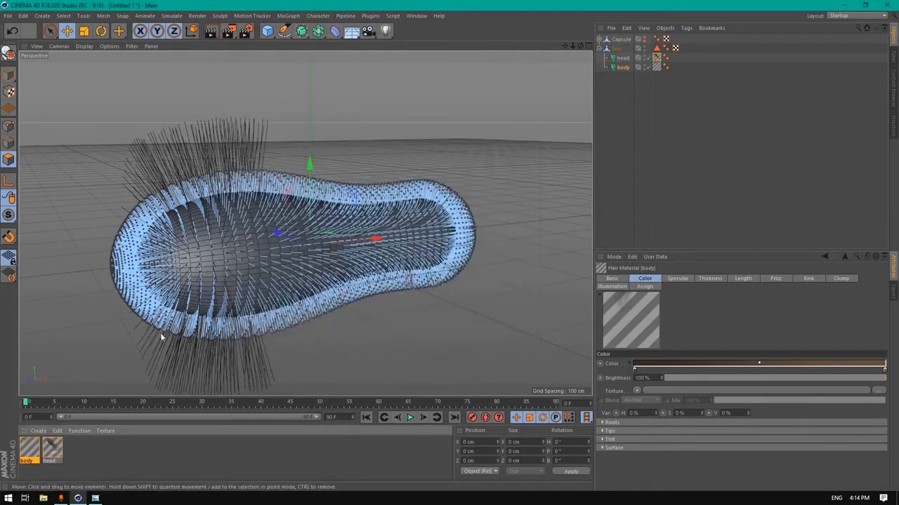
Open the head material's Color gradient and make its starting stop black
double_click(56, 453)
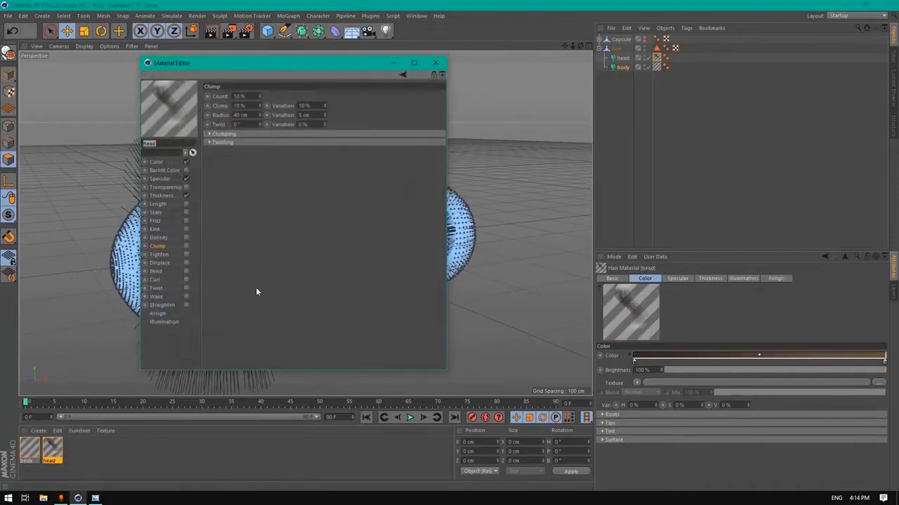
left_click(158, 162)
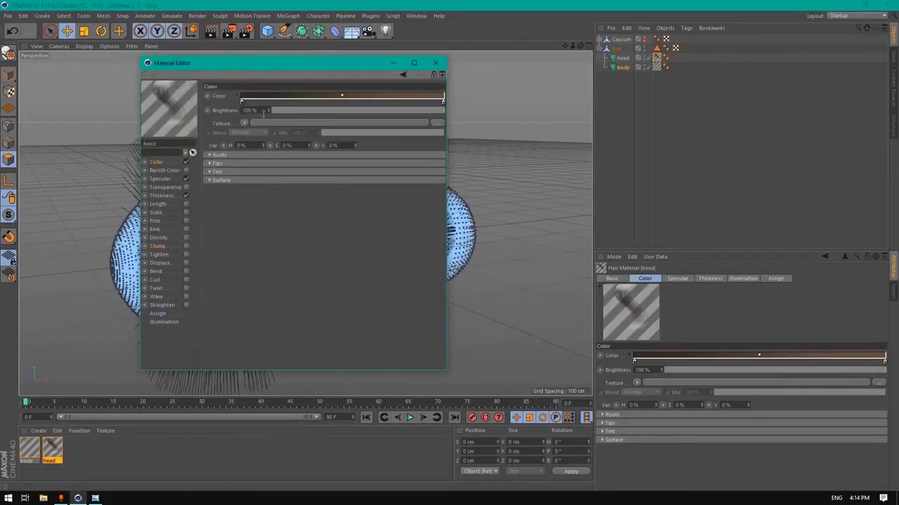
double_click(241, 101)
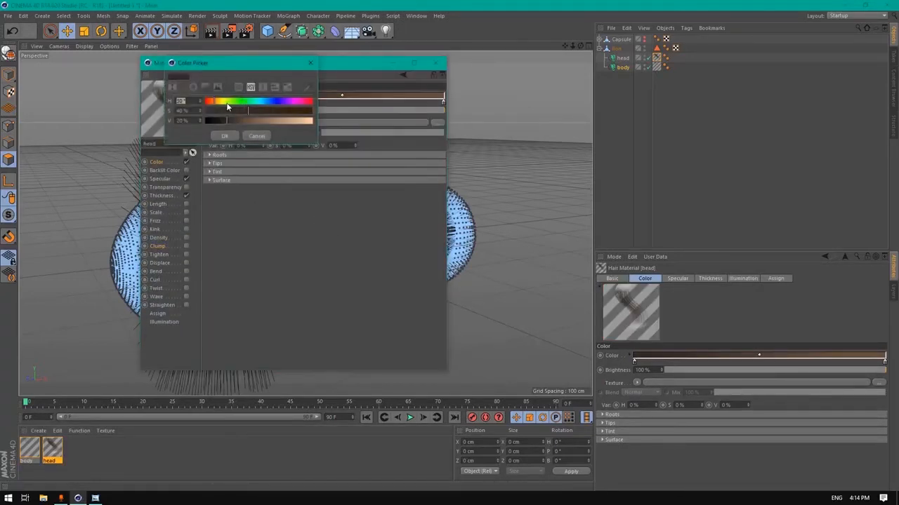
left_click_drag(241, 111, 205, 131)
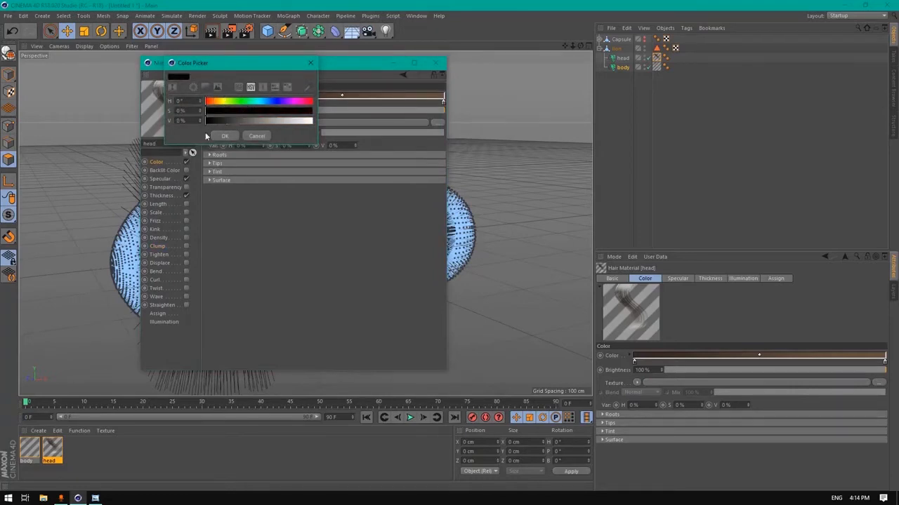
left_click(225, 137)
Add a dark brown middle stop (H 30°, S 90%, V 10%), then start editing the end stop
left_click(339, 103)
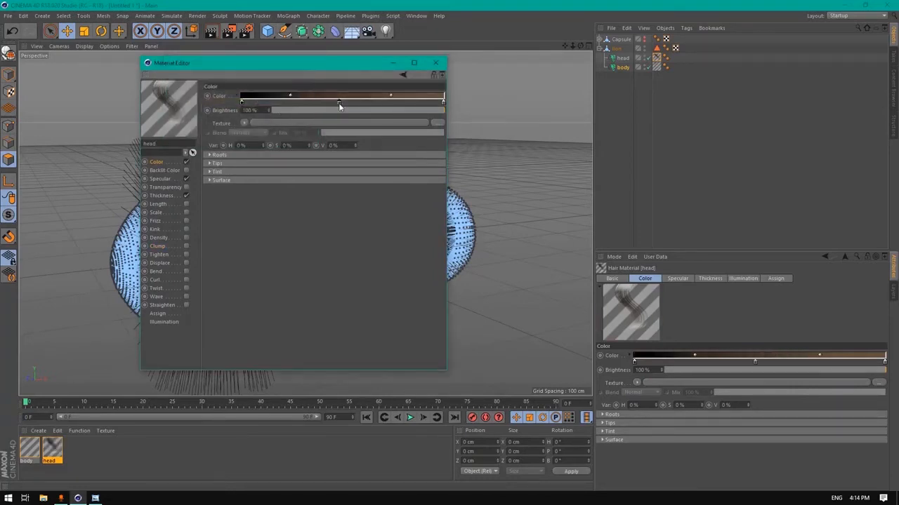
double_click(338, 103)
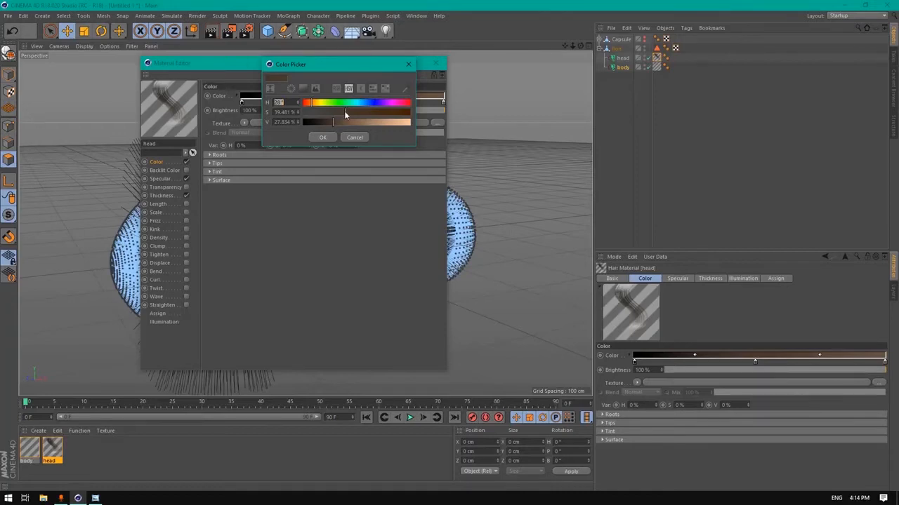
type("30")
key("Tab")
type("9")
key("Tab")
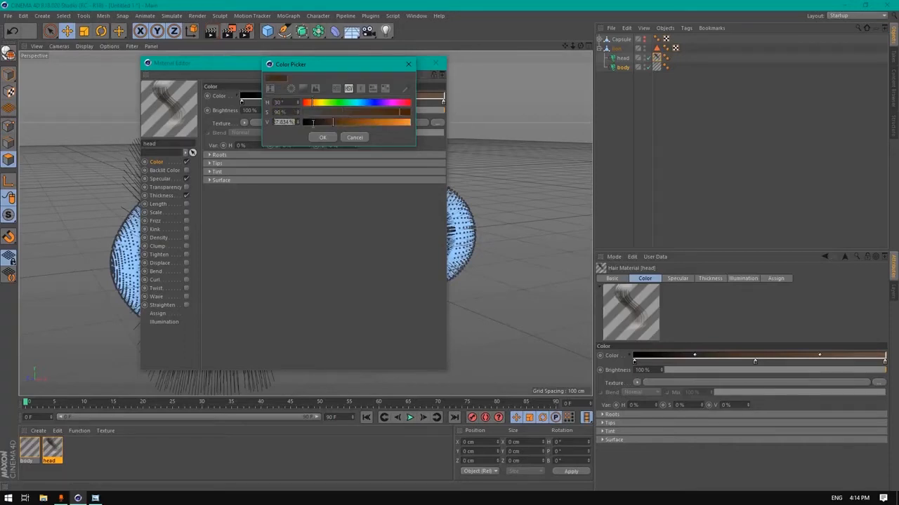
type("10")
left_click(323, 137)
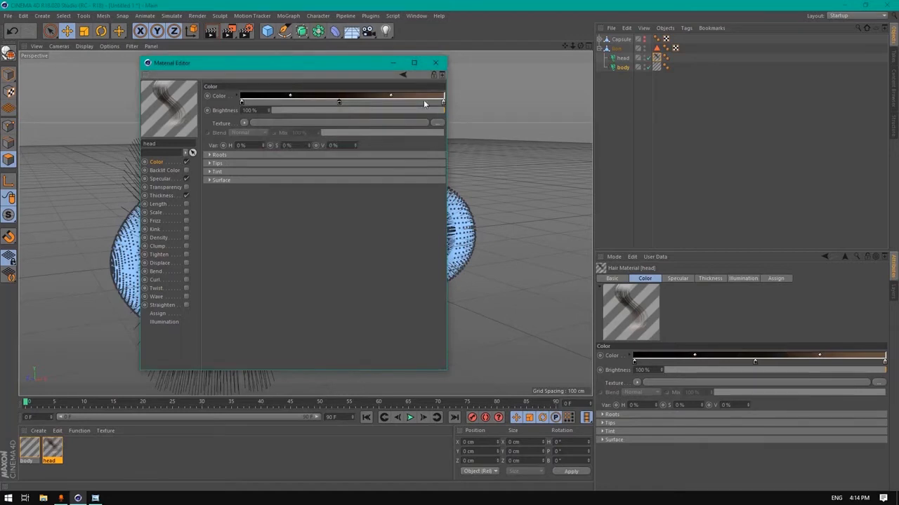
double_click(442, 103)
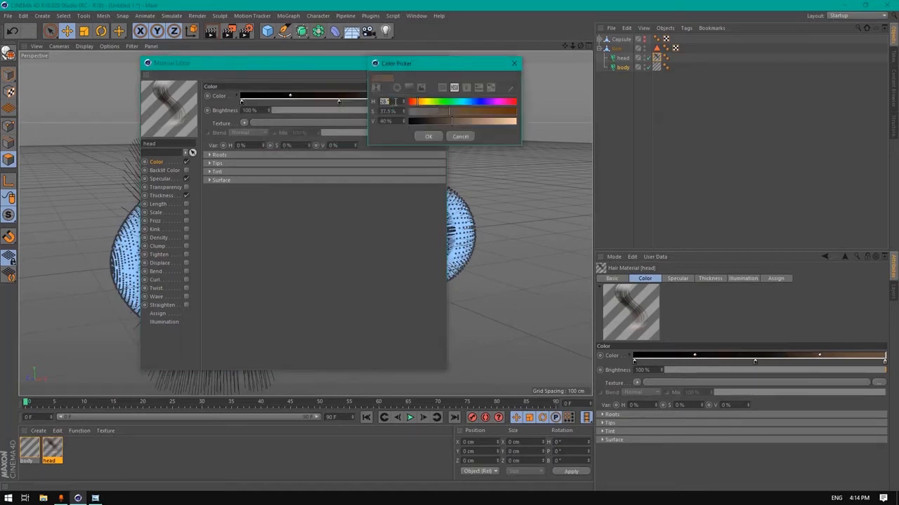
left_click(393, 111)
Set the head hair end colour's saturation to 35% and apply it
type("35")
key("Tab")
left_click(427, 137)
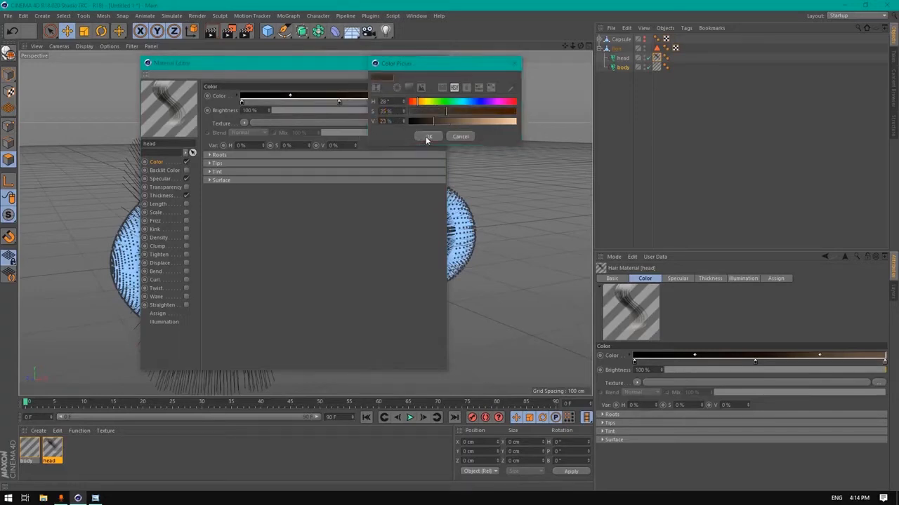
Set head hair specular to 15% strength, sharpness 25, 35% secondary and 45% back specular
left_click(169, 179)
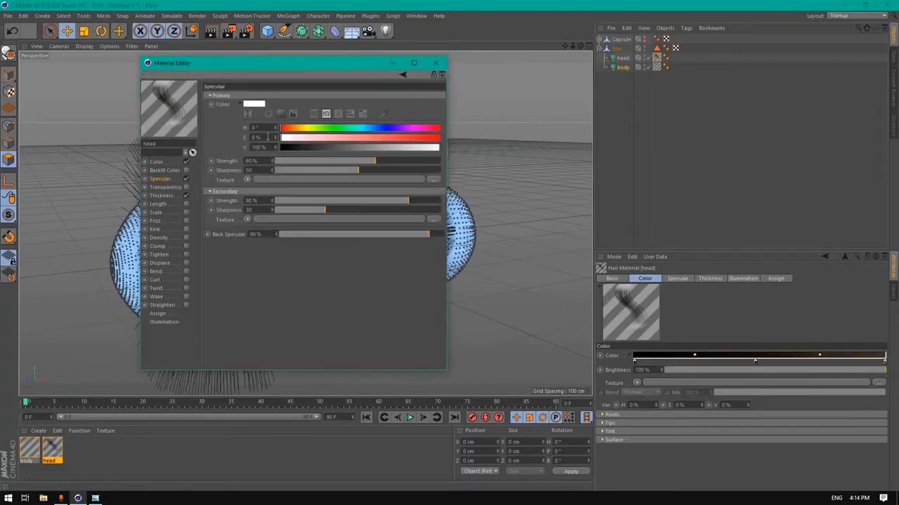
double_click(251, 160)
type("15")
double_click(251, 170)
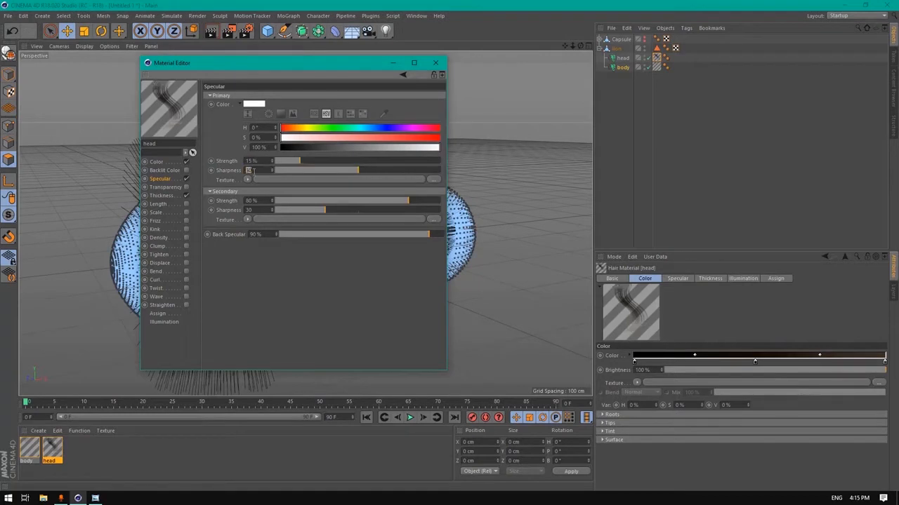
type("25")
key("Tab")
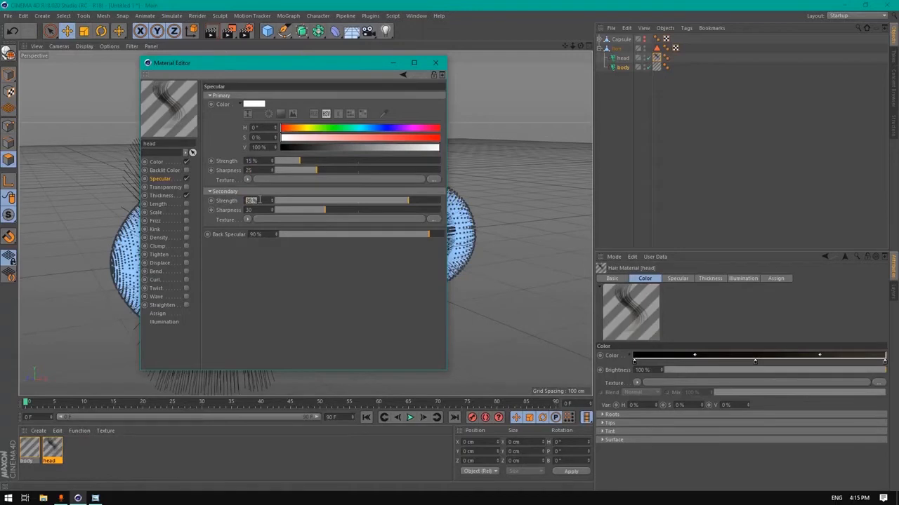
type("35")
key("Tab")
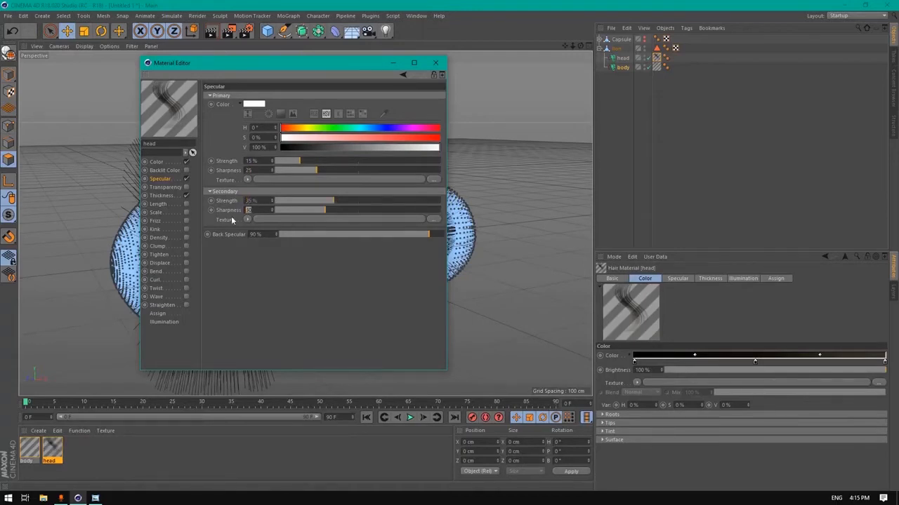
key("Tab")
type("45")
key("Return")
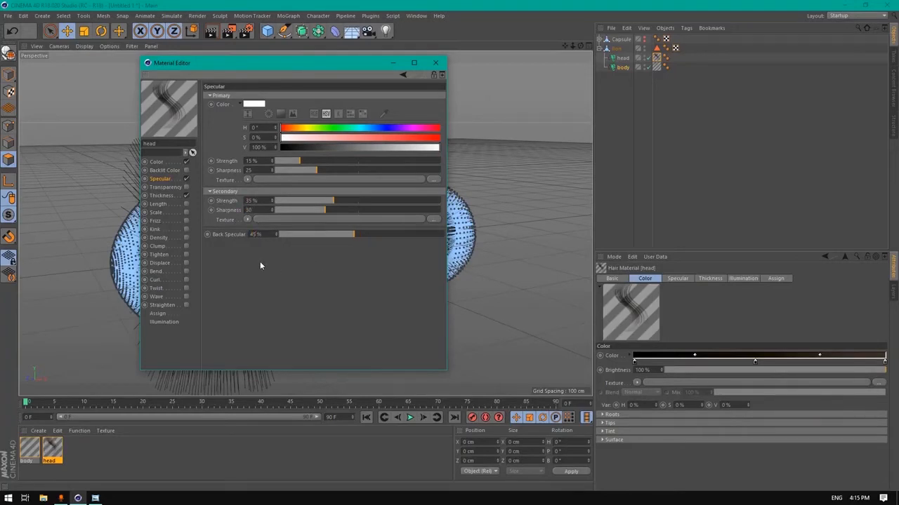
left_click(160, 204)
Enable Length and Frizz, and set hair thickness to 0.5 cm root and 0.01 cm tip
left_click(186, 204)
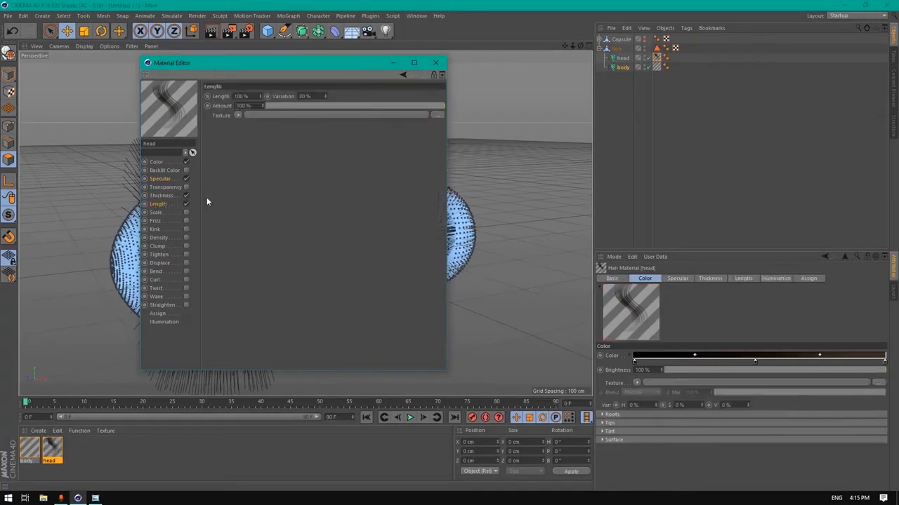
left_click(154, 221)
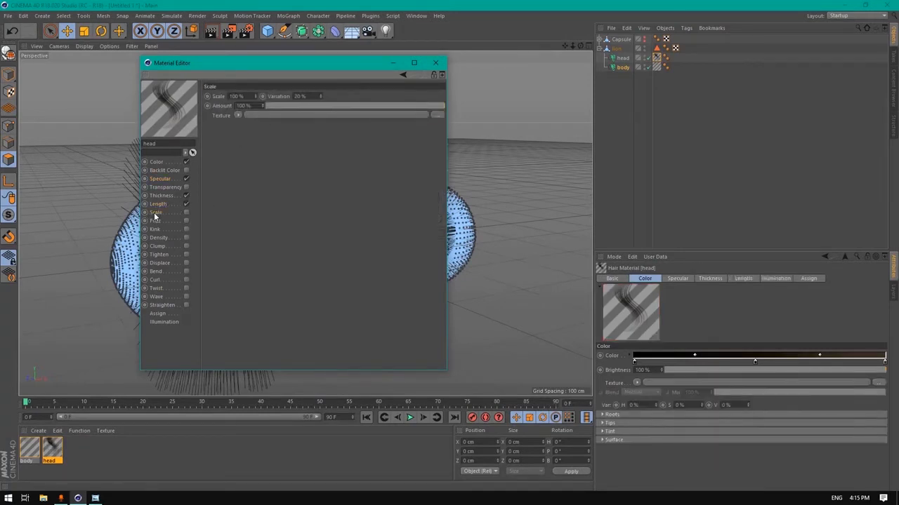
left_click(186, 221)
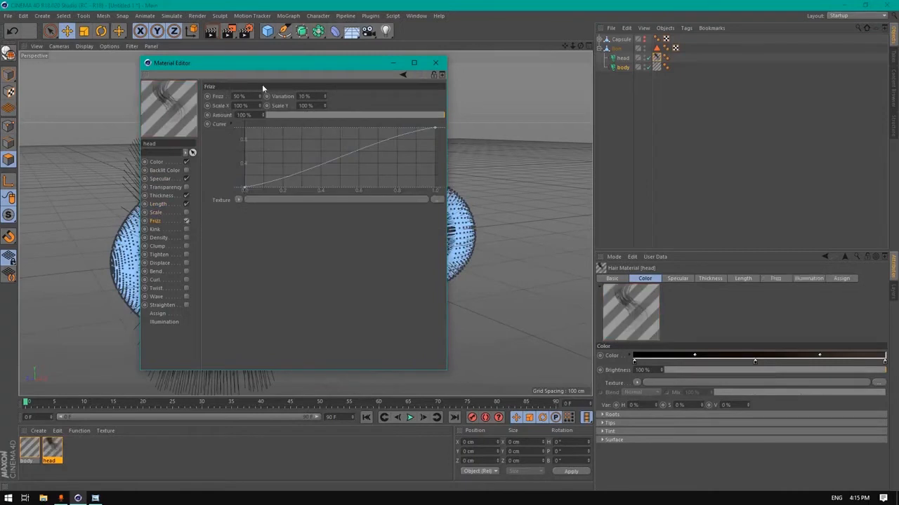
double_click(240, 96)
left_click(161, 196)
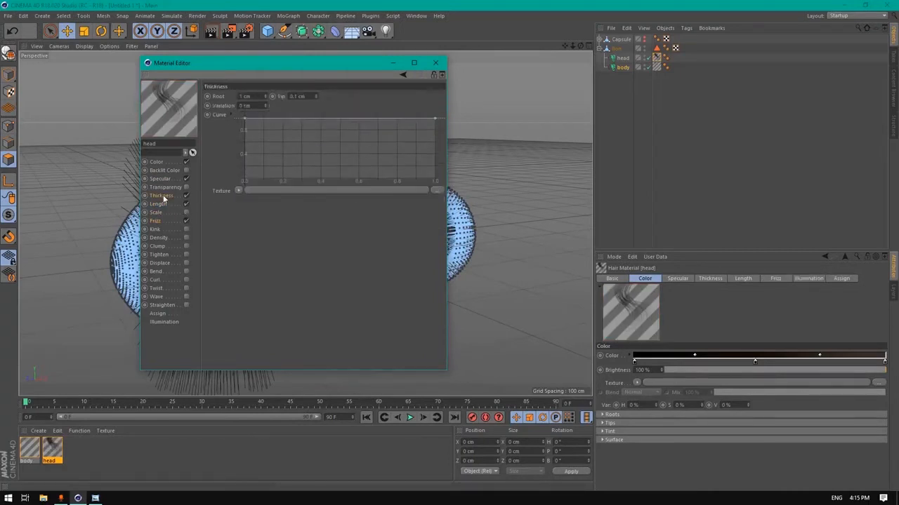
key("BackSpace")
type("0.5")
left_click_drag(308, 96, 273, 104)
key("BackSpace")
type("0.")
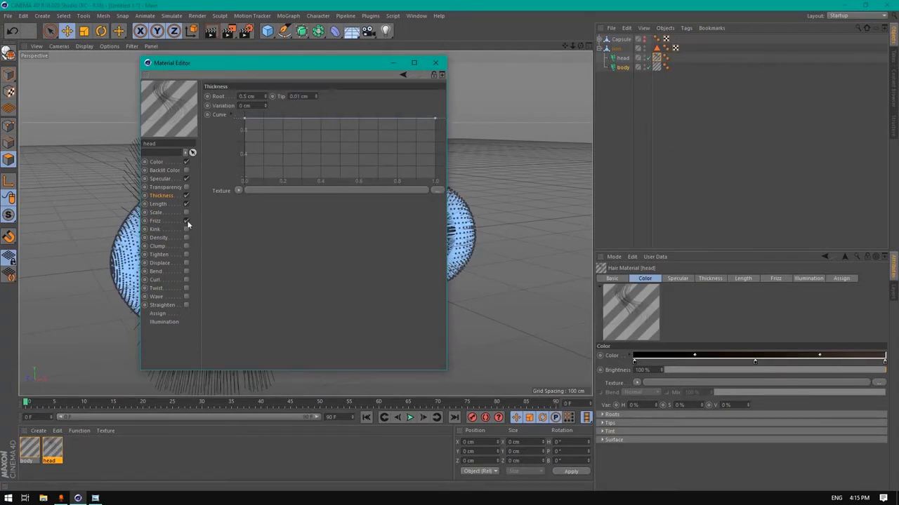
Set frizz to 10% with a lowered curve middle point, and enable Kink
left_click(161, 232)
left_click(156, 220)
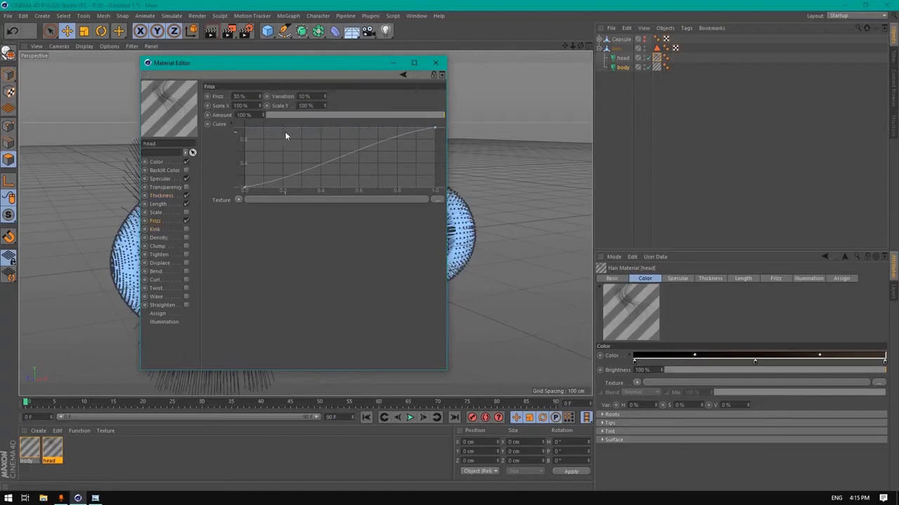
double_click(238, 96)
type("10")
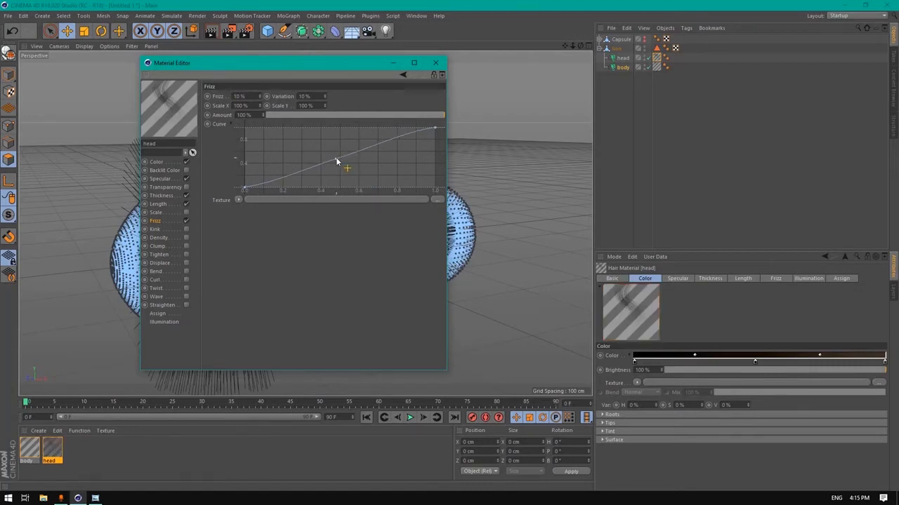
left_click_drag(335, 158, 355, 149)
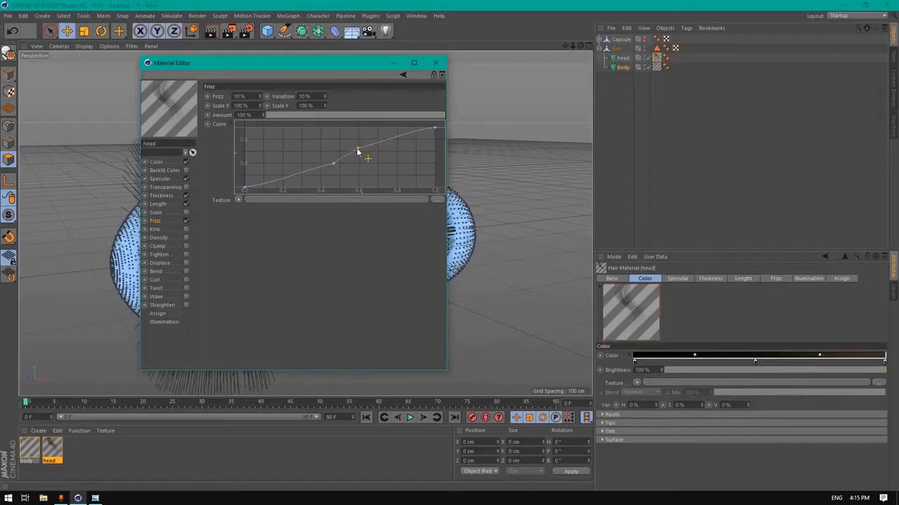
left_click(186, 229)
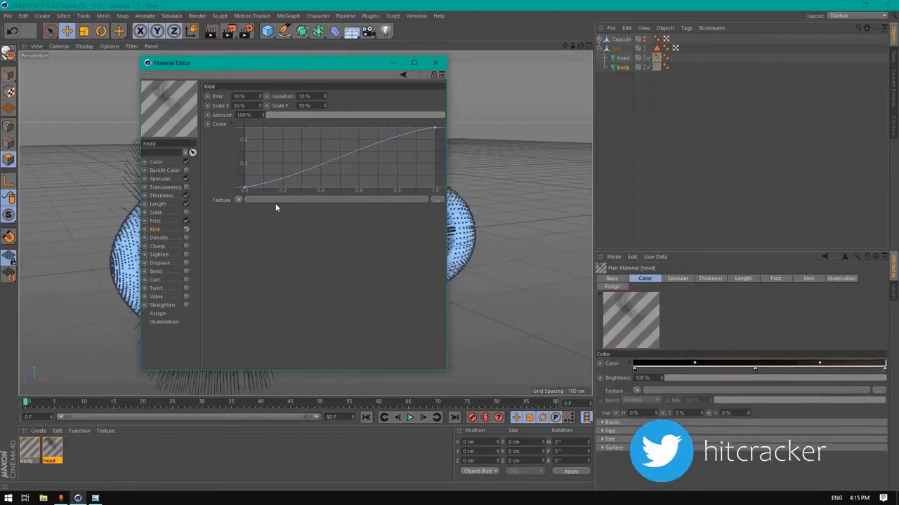
Set the head hair kink to 15% and add a point making the kink curve sag
double_click(251, 97)
type("5")
left_click(361, 96)
double_click(240, 96)
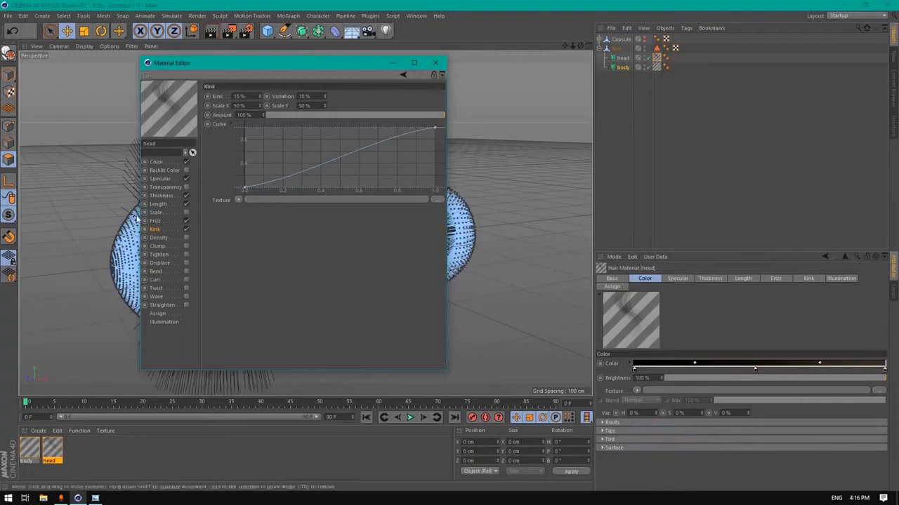
left_click(155, 221)
left_click(155, 229)
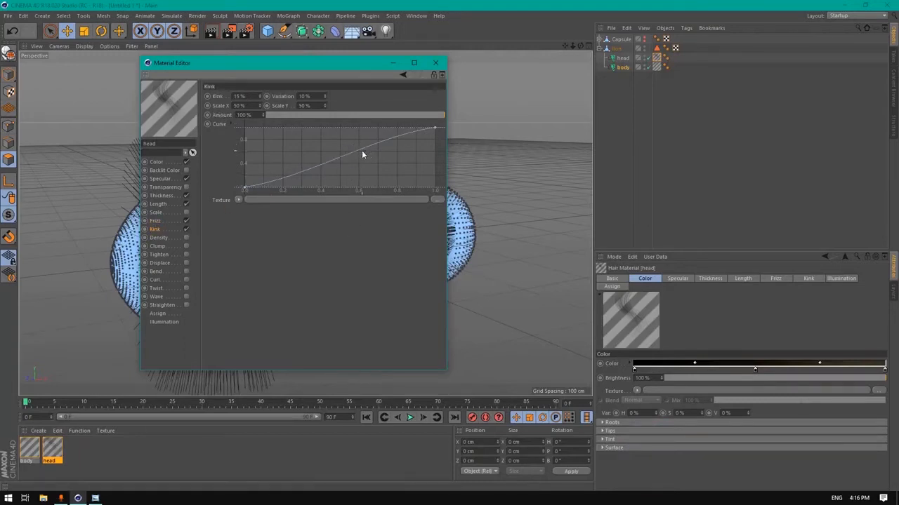
left_click_drag(362, 152, 359, 180)
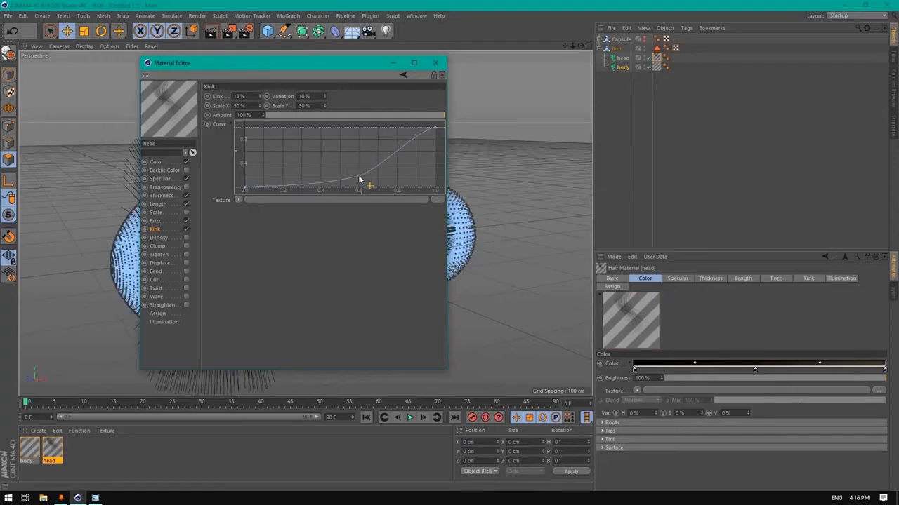
Enable Clump with 15% count, 15% clump and 25 cm radius, then close the editor
left_click(159, 246)
left_click(186, 245)
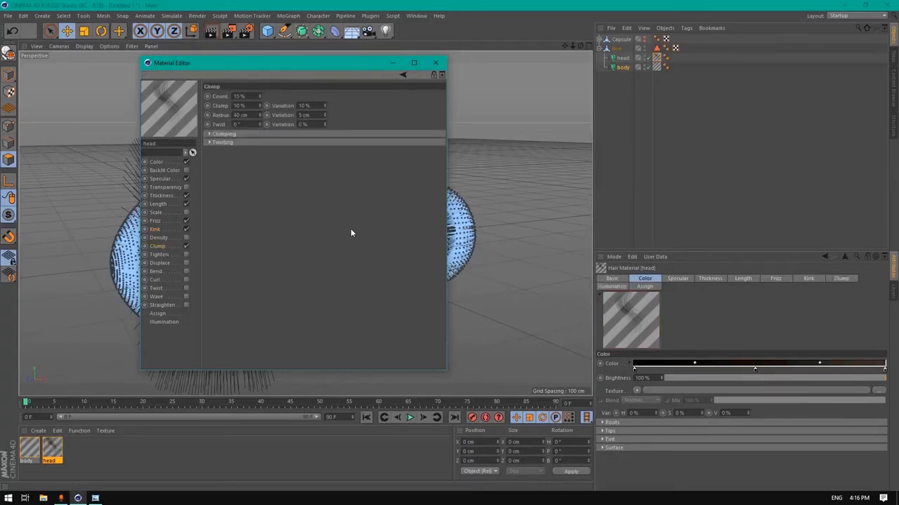
double_click(241, 96)
type("3")
double_click(256, 106)
type("15")
double_click(257, 115)
type("25")
key("Return")
left_click(435, 63)
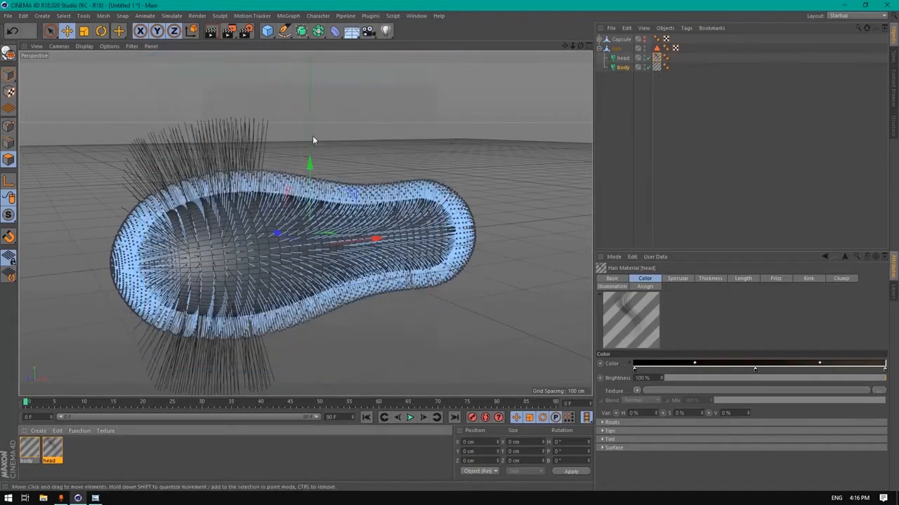
Create a new material Mat and load a Noise shader into its colour texture
double_click(85, 454)
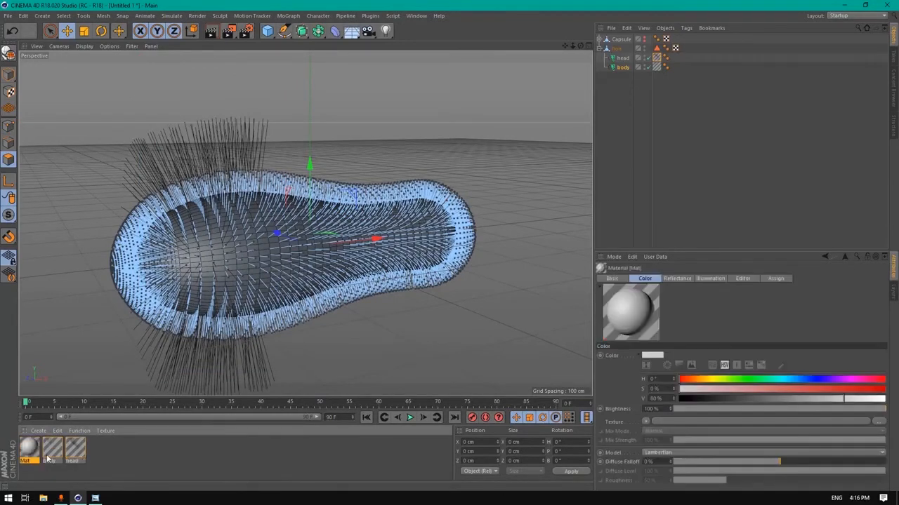
double_click(29, 450)
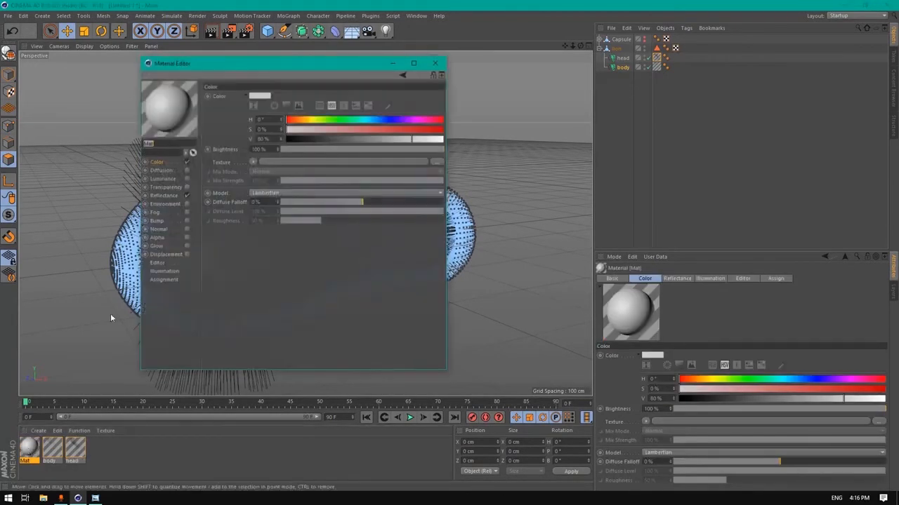
left_click(175, 196)
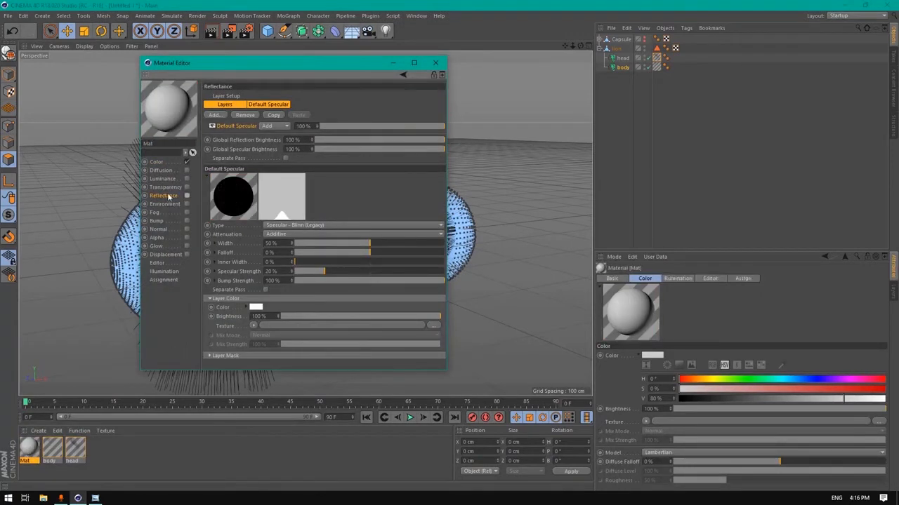
left_click(157, 163)
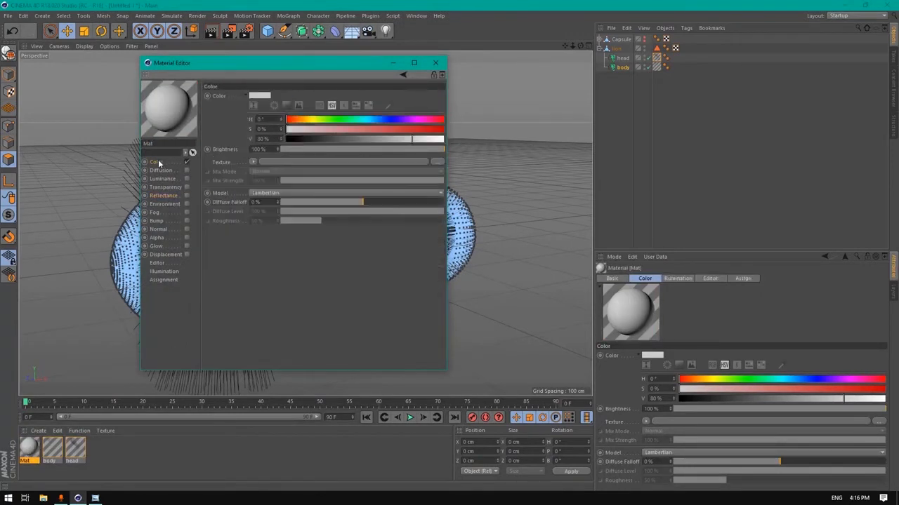
left_click(252, 161)
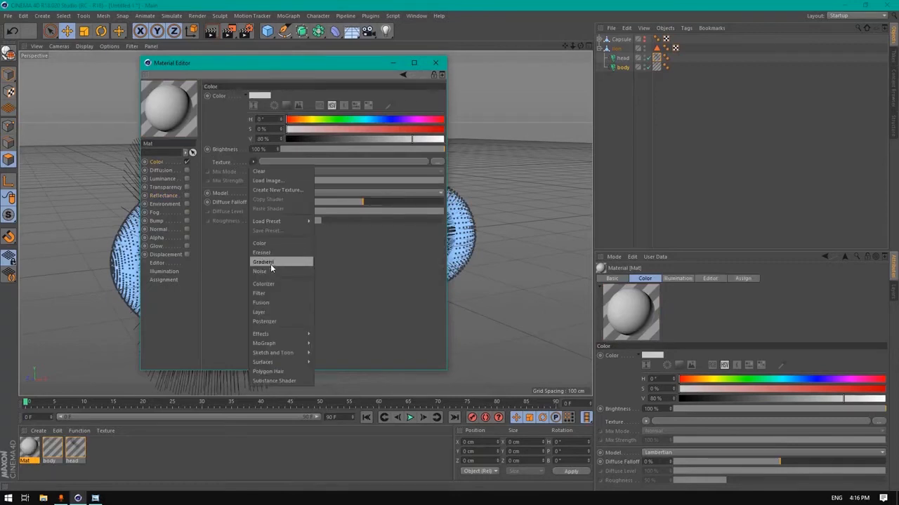
left_click(268, 270)
left_click(259, 178)
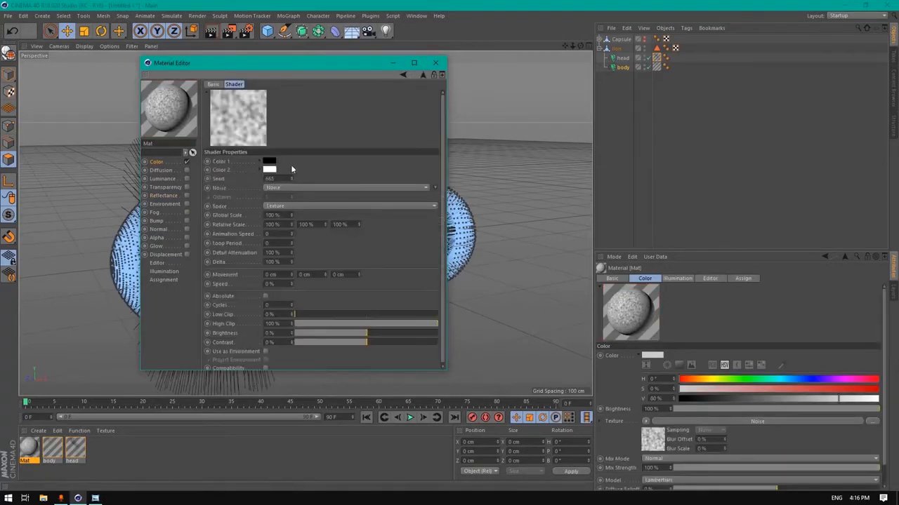
Make the noise's first colour light grey (H 12, S 5%, V 77%)
left_click(270, 161)
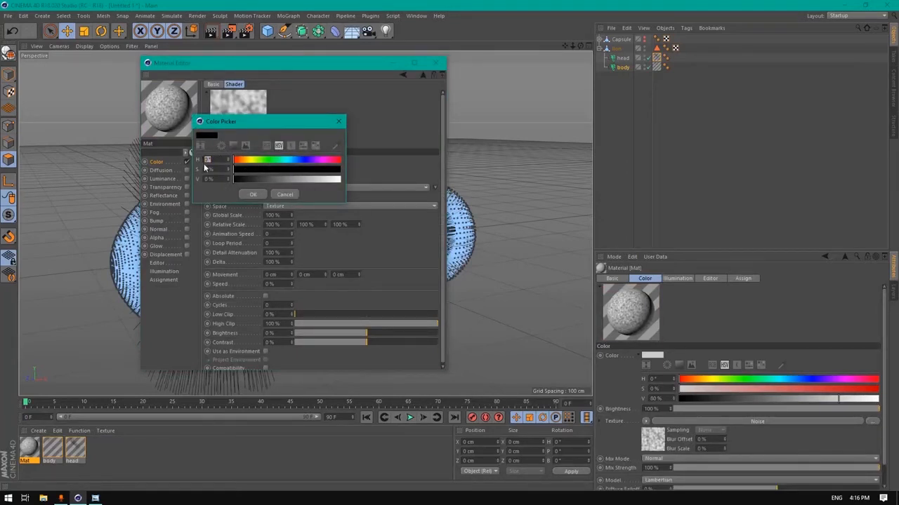
type("12")
key("Tab")
type("5")
double_click(215, 180)
type("77")
key("Return")
left_click(252, 194)
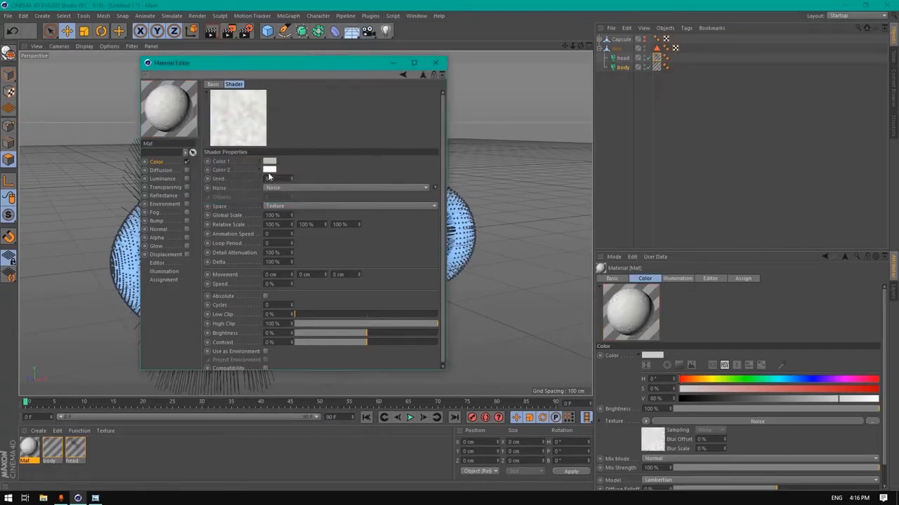
Make the noise's second colour tan with 25% saturation and 60% value
left_click(271, 171)
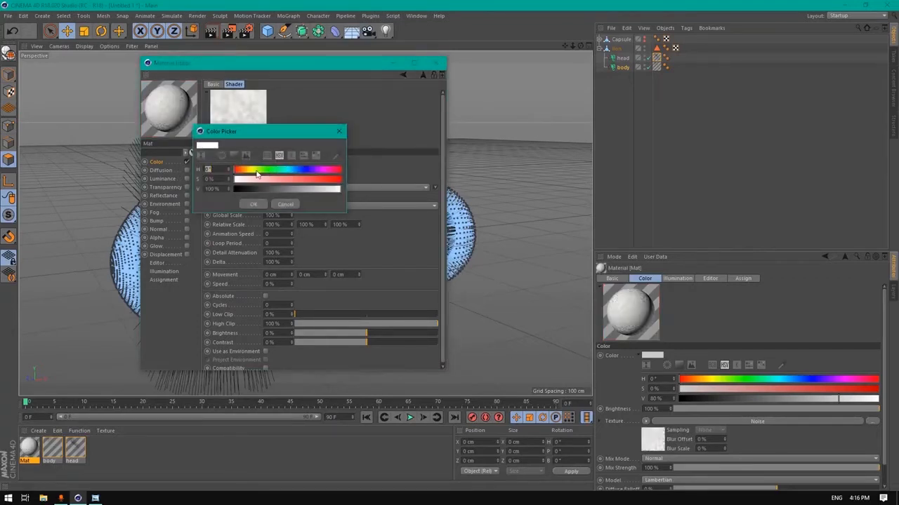
type("22")
key("Tab")
type("1")
left_click_drag(217, 171, 201, 187)
type("33")
type("8")
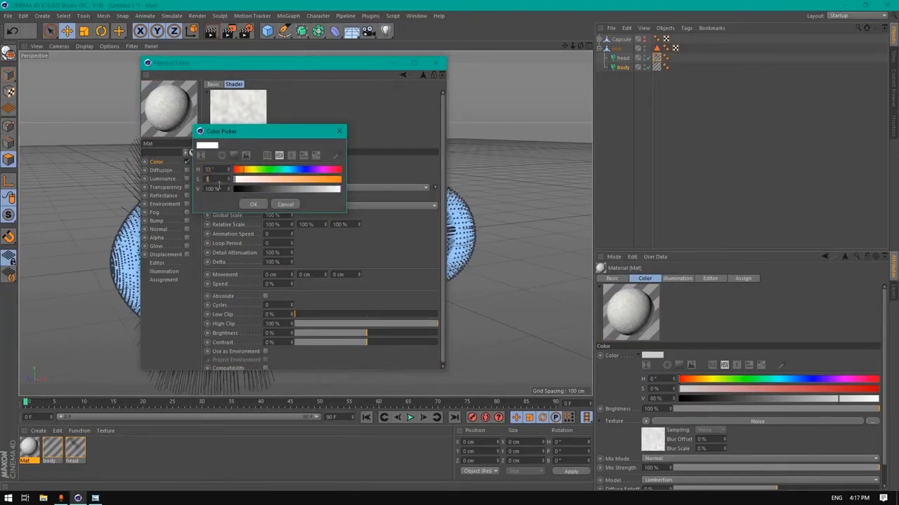
type("5")
key("Tab")
type("60")
key("Return")
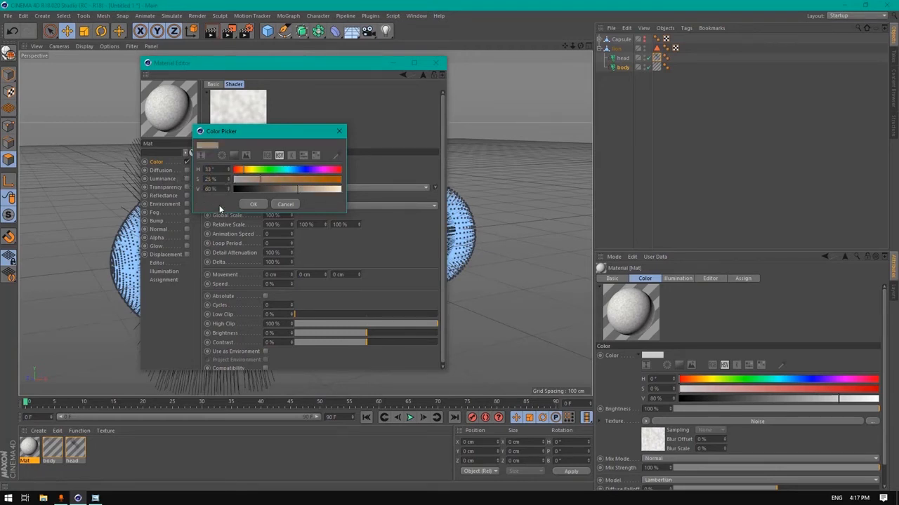
left_click(257, 204)
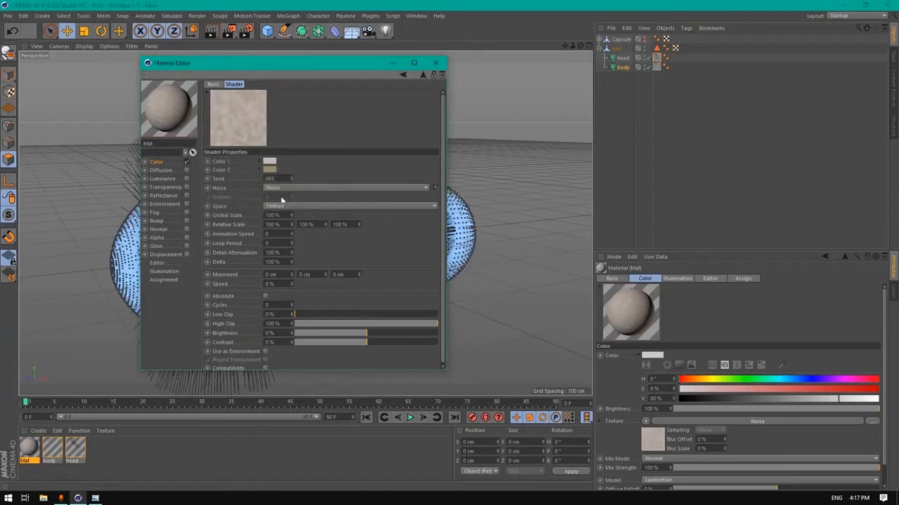
Set the noise global scale to 500% and the third movement value to 0.001 cm
double_click(283, 217)
type("500")
key("Return")
left_click_drag(348, 274, 230, 280)
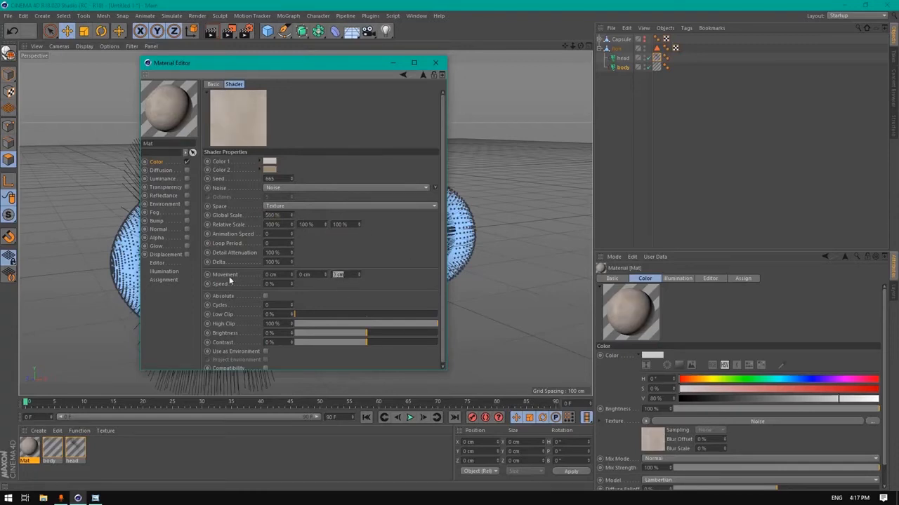
type("0.001")
key("Return")
left_click(404, 75)
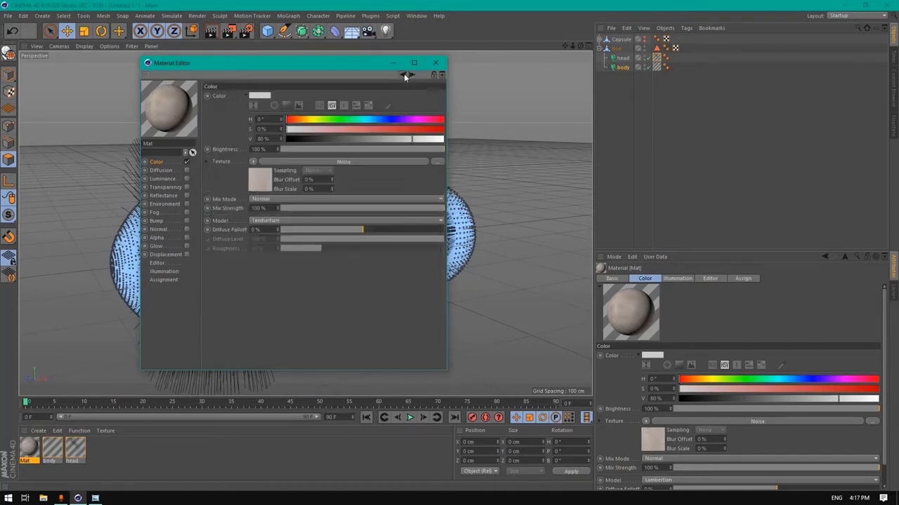
Brighten Mat slightly, use Multiply mix and Oren-Nayar shading, and apply it to the capsule
left_click(277, 147)
left_click(260, 199)
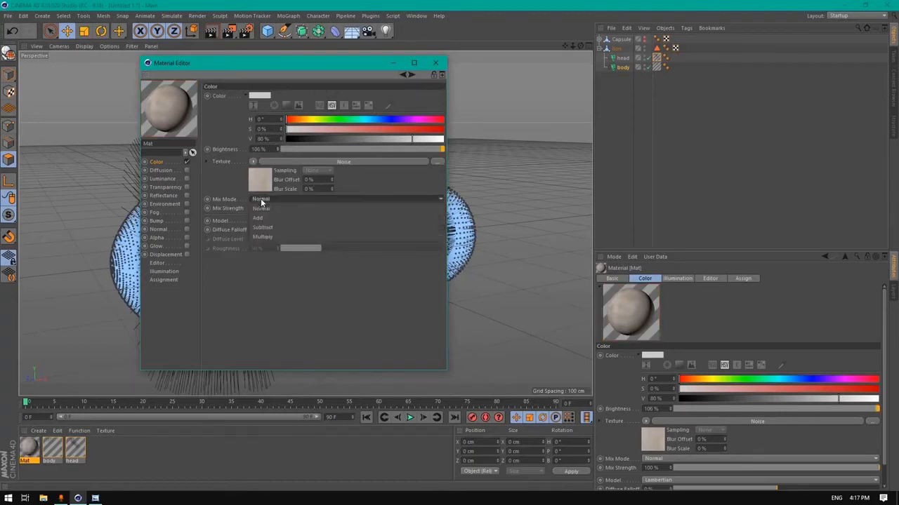
left_click(273, 237)
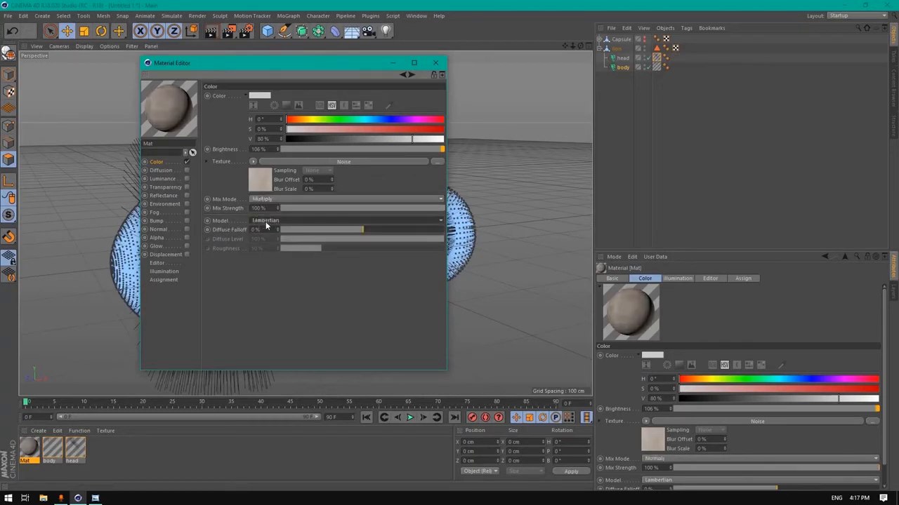
left_click(266, 221)
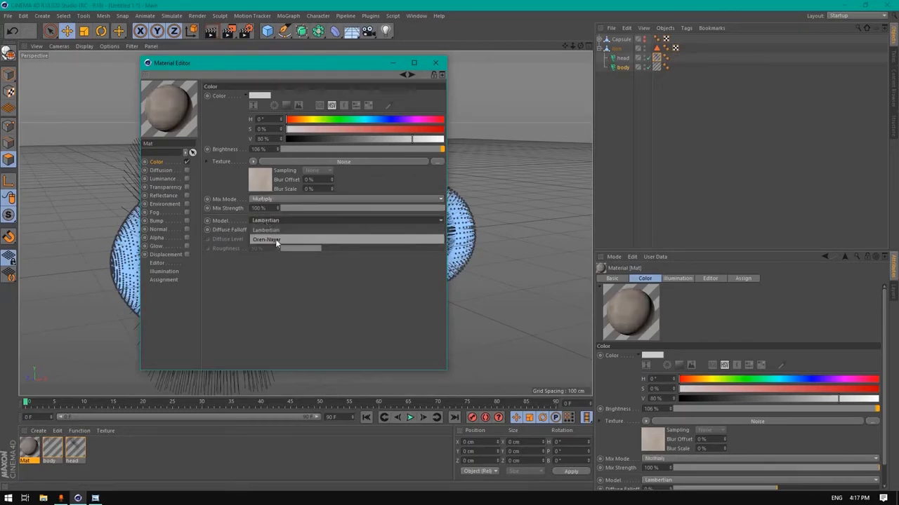
left_click(276, 240)
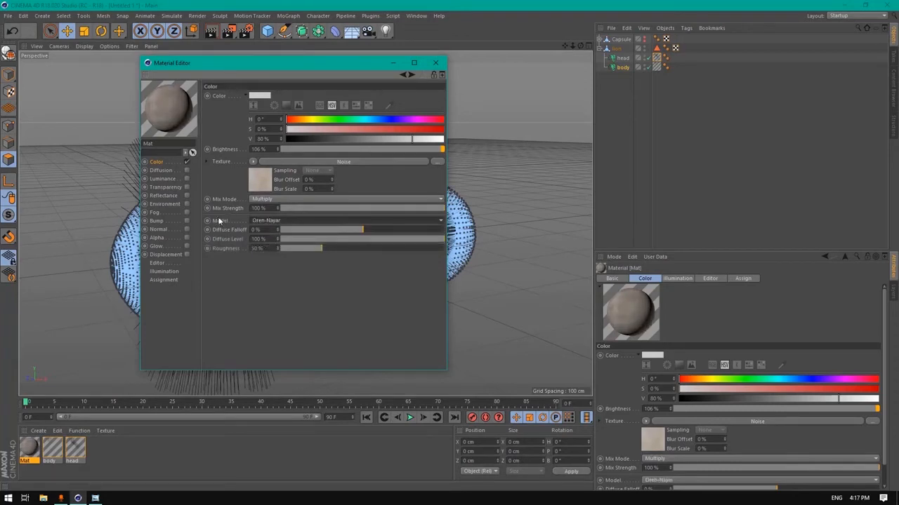
left_click(435, 62)
left_click_drag(38, 458, 547, 48)
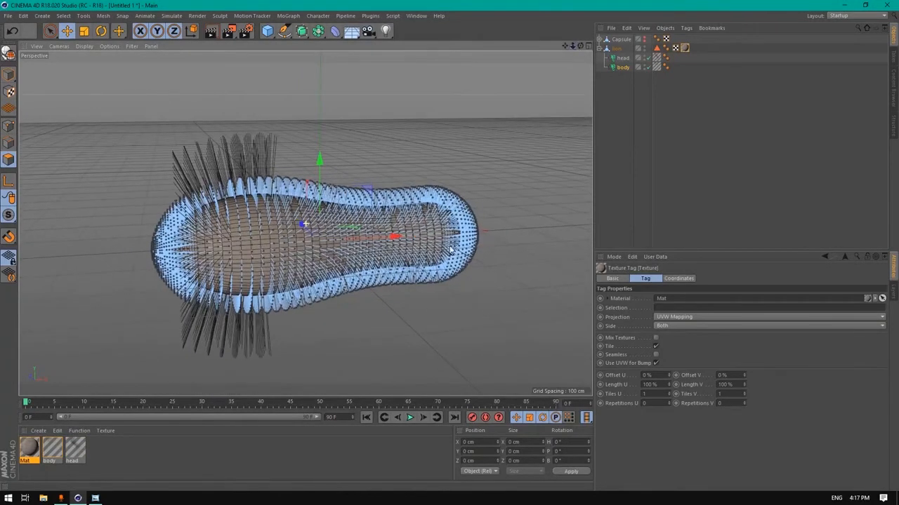
Zoom and pan to frame the capsule, then render a preview of the view
scroll(323, 273, "up", 2)
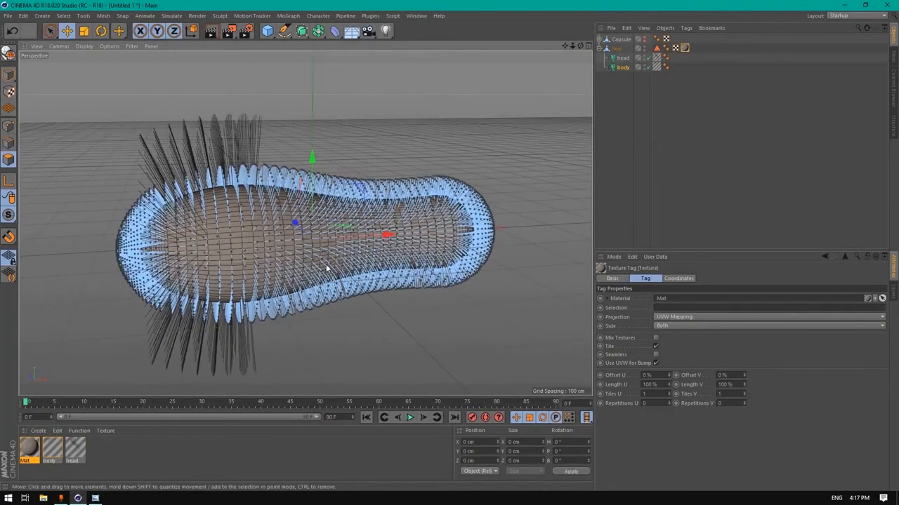
mouse_move(565, 45)
left_mouse_down()
mouse_move(503, 44)
mouse_move(507, 14)
mouse_move(582, 43)
left_mouse_up()
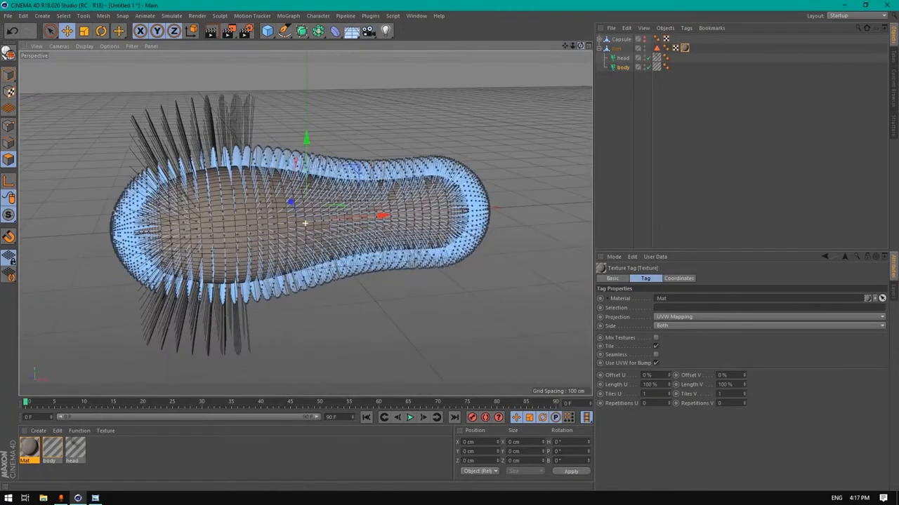
left_click(213, 33)
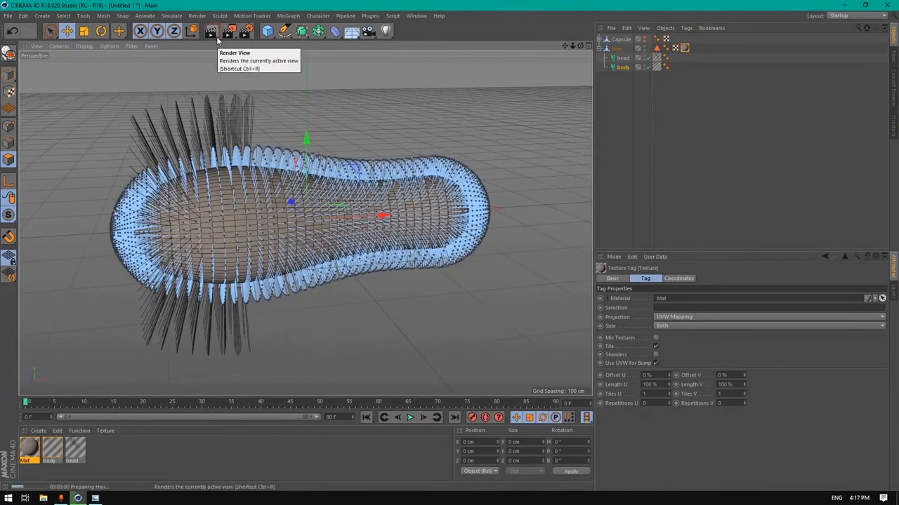
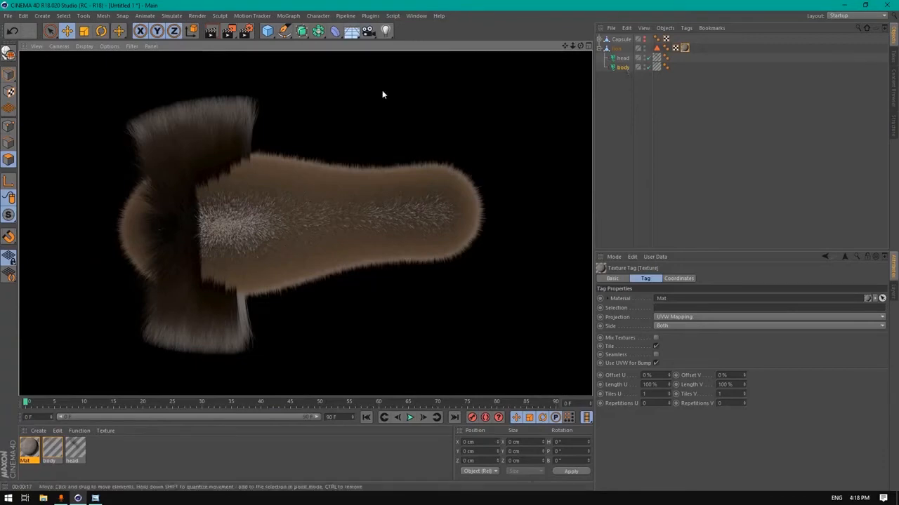
Exit the render preview and orbit the view around the hair-covered capsule
left_click(565, 47)
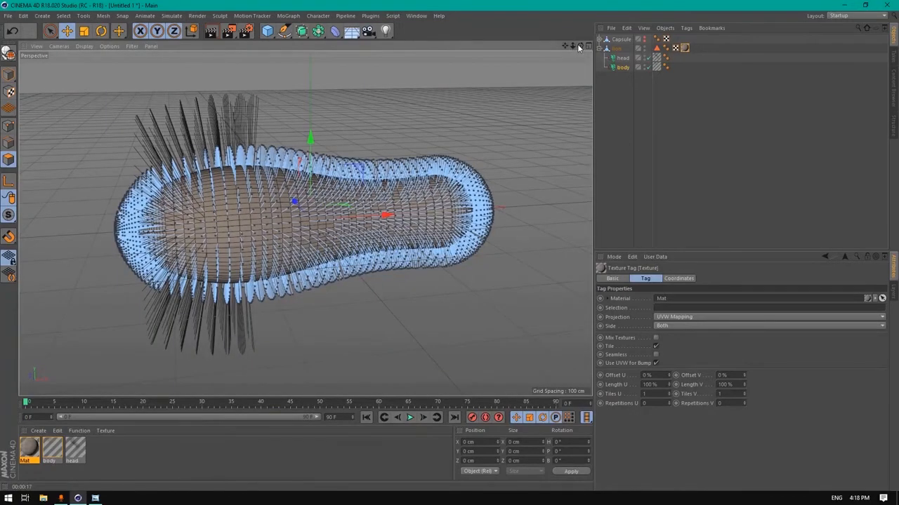
left_click_drag(580, 47, 590, 27)
Set the body hair's guide count to 4500 and regrow the guides
left_click(622, 68)
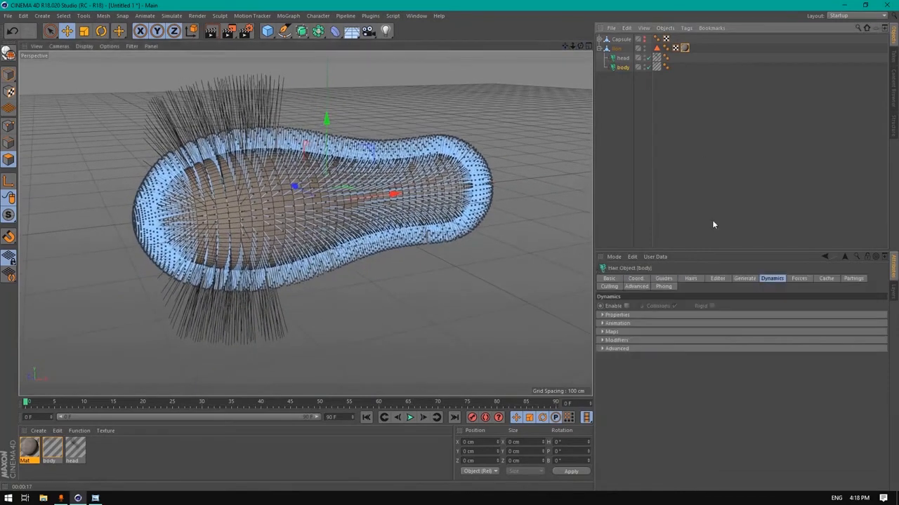
left_click(672, 278)
left_click(635, 325)
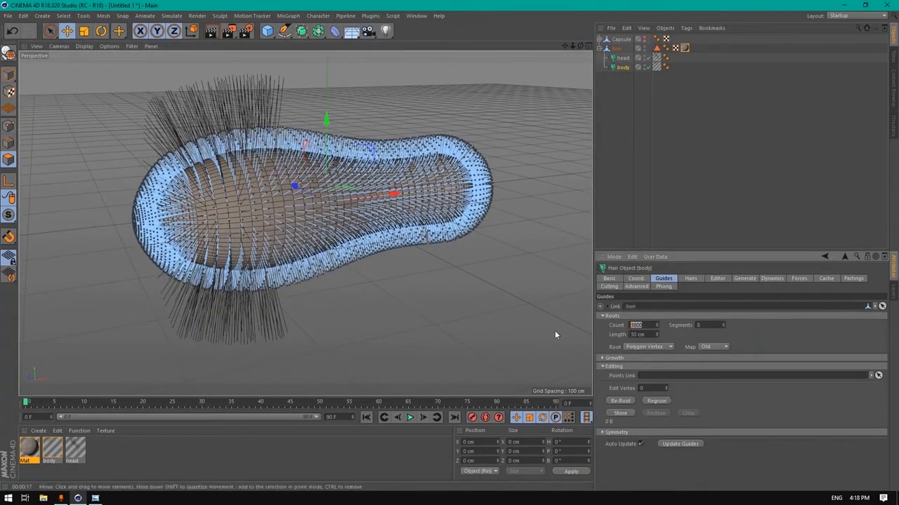
type("4")
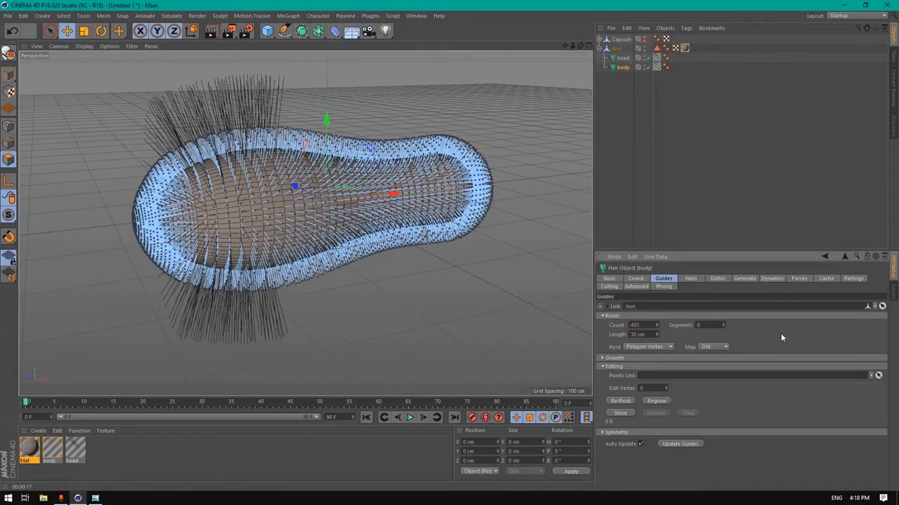
type("500")
key("Return")
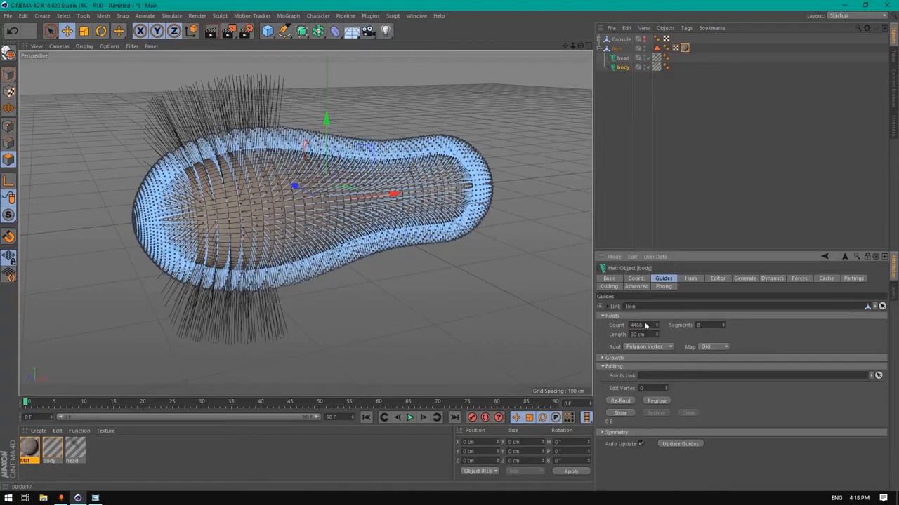
left_click(688, 445)
left_click(659, 400)
left_click(693, 279)
left_click(670, 280)
Zoom out to see the whole body and add an Omni light
left_click_drag(574, 47, 461, 45)
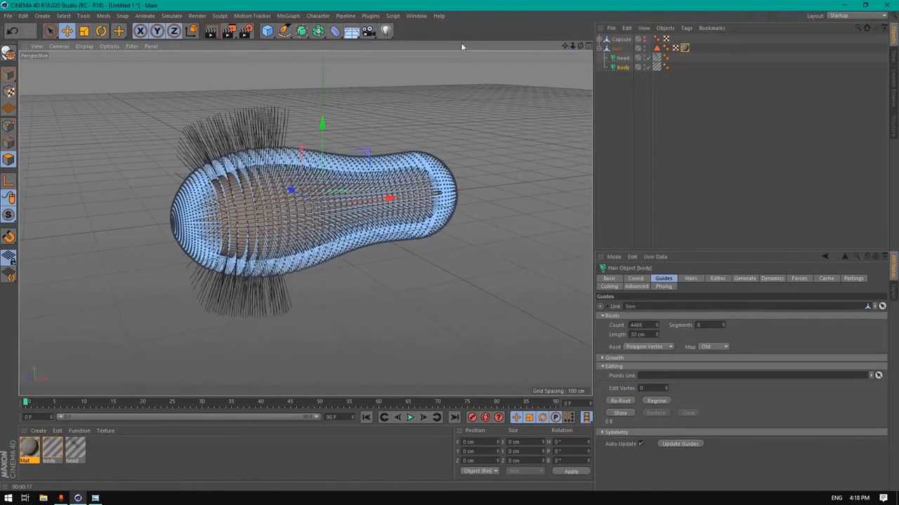
left_click(388, 32)
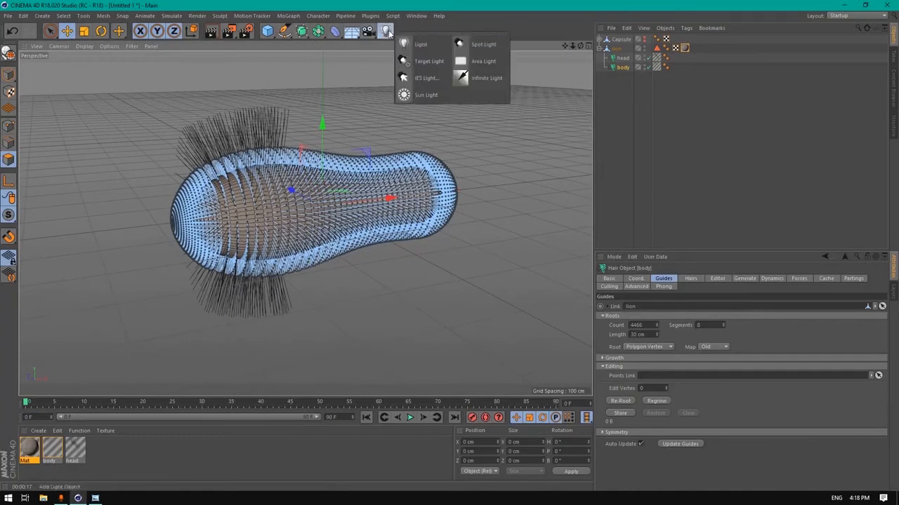
left_click(419, 44)
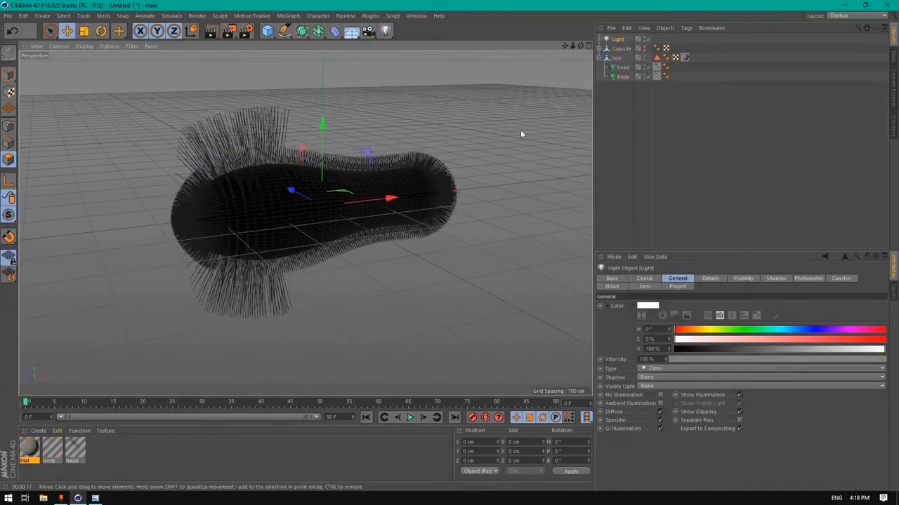
Move the first light to the lower right and set it to 80% intensity with a warm 48° hue
left_click_drag(580, 46, 305, 225)
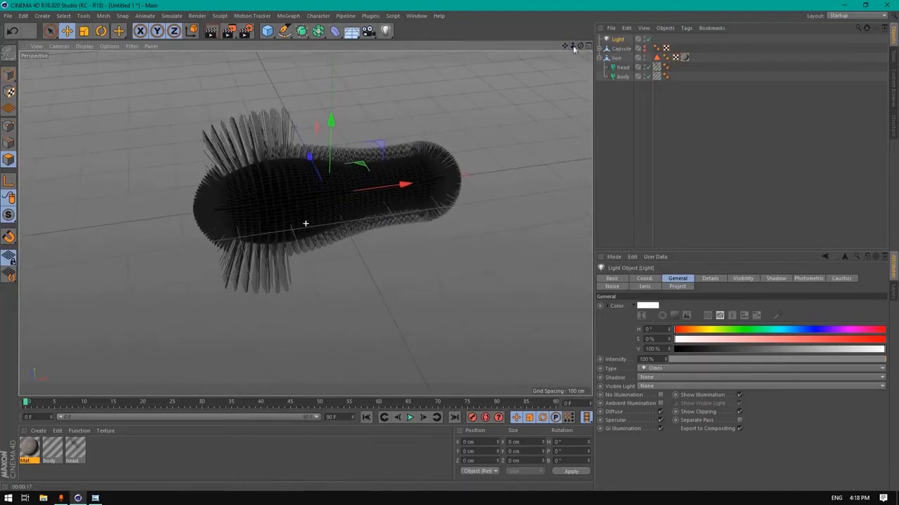
left_click_drag(367, 179, 617, 327)
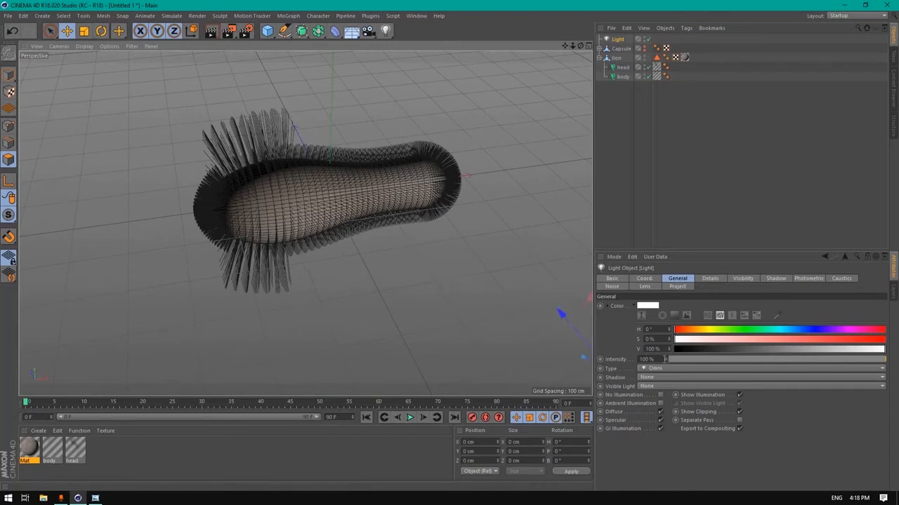
left_click_drag(664, 359, 590, 358)
left_click_drag(665, 361, 695, 344)
left_click(702, 329)
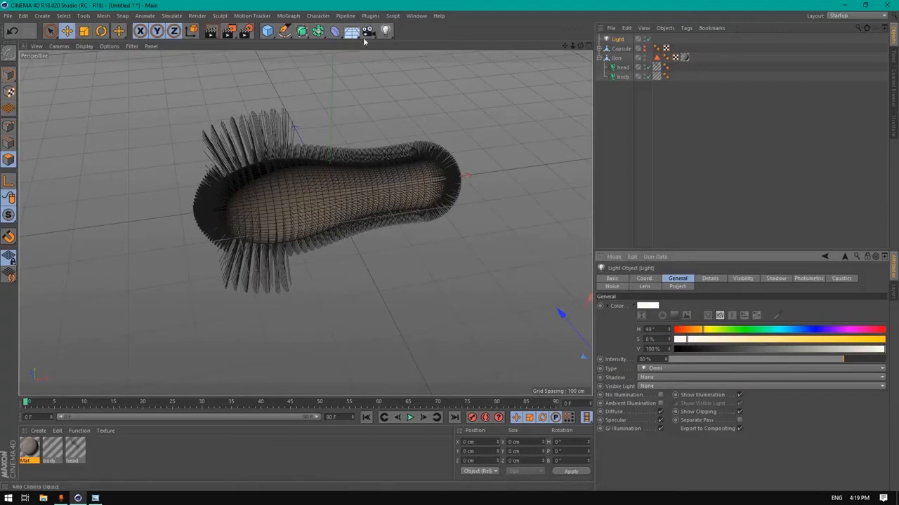
Add a second light at the lower left with Shadow Maps (Soft)
left_click(387, 32)
left_click_drag(357, 165, 214, 393)
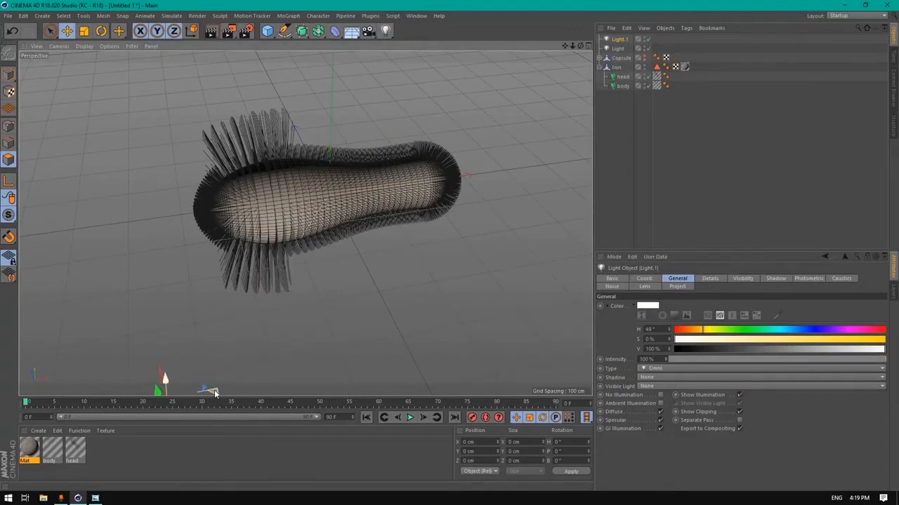
left_click(657, 377)
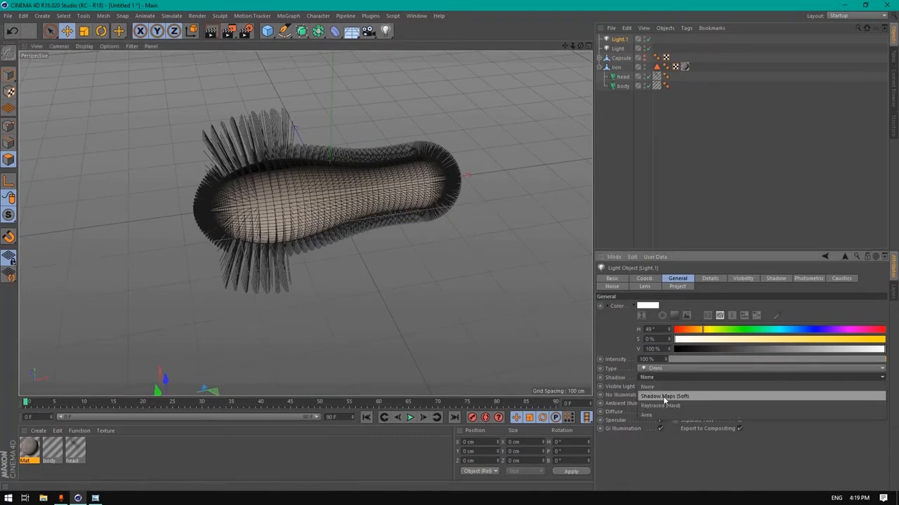
left_click(663, 396)
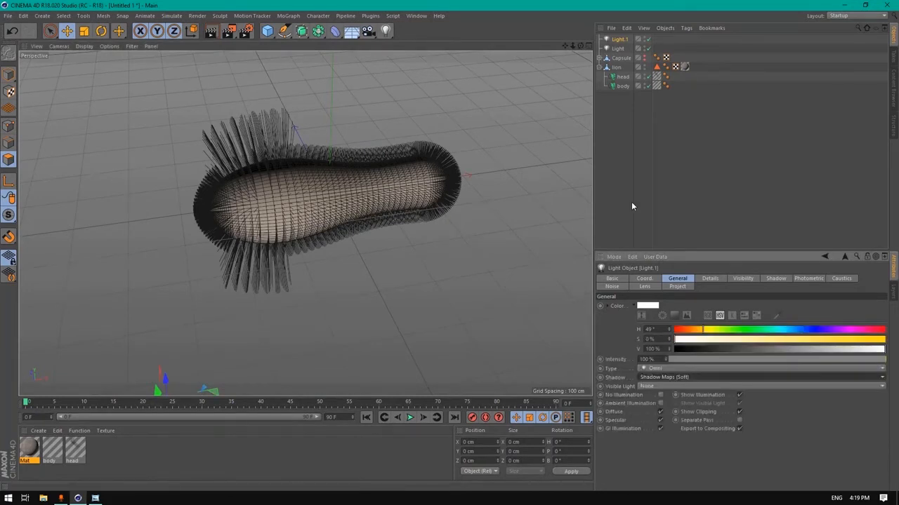
Add a third light left of the body with soft shadow maps and 600% intensity
left_click_drag(581, 46, 442, 44)
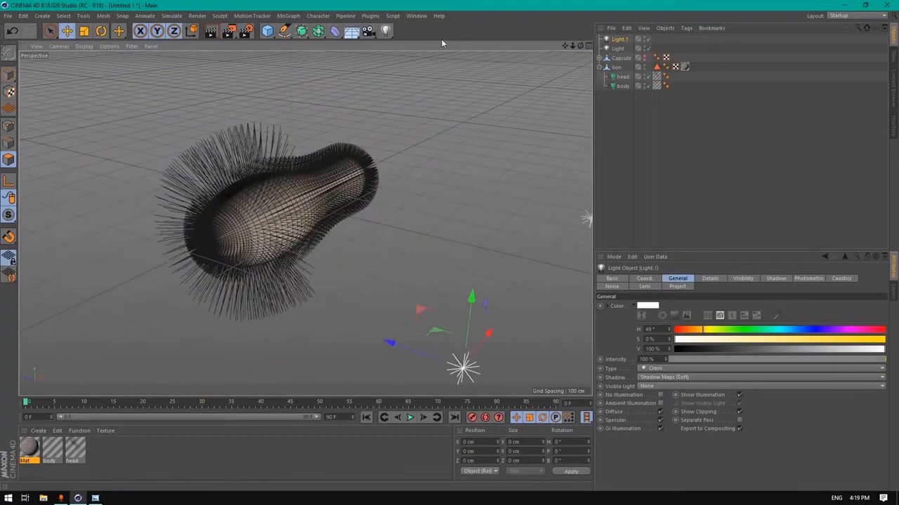
left_click(385, 30)
left_click_drag(231, 190, 82, 133)
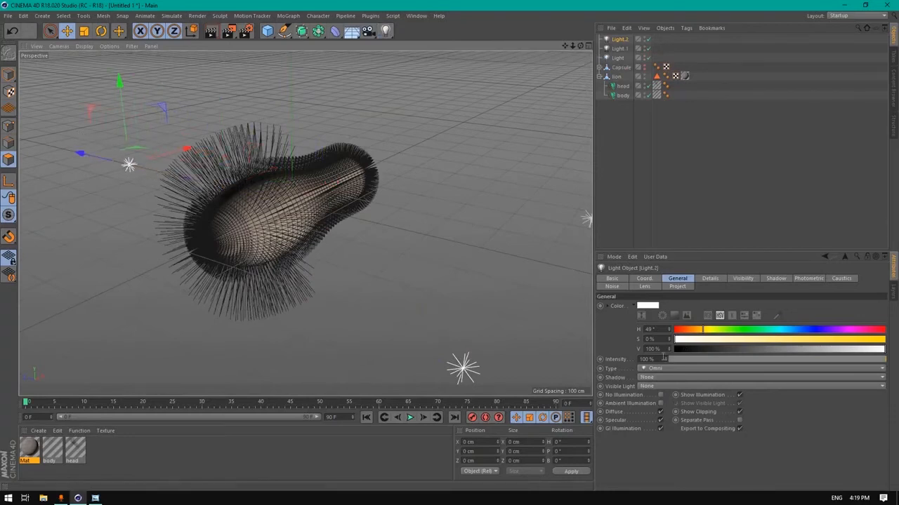
left_click(649, 377)
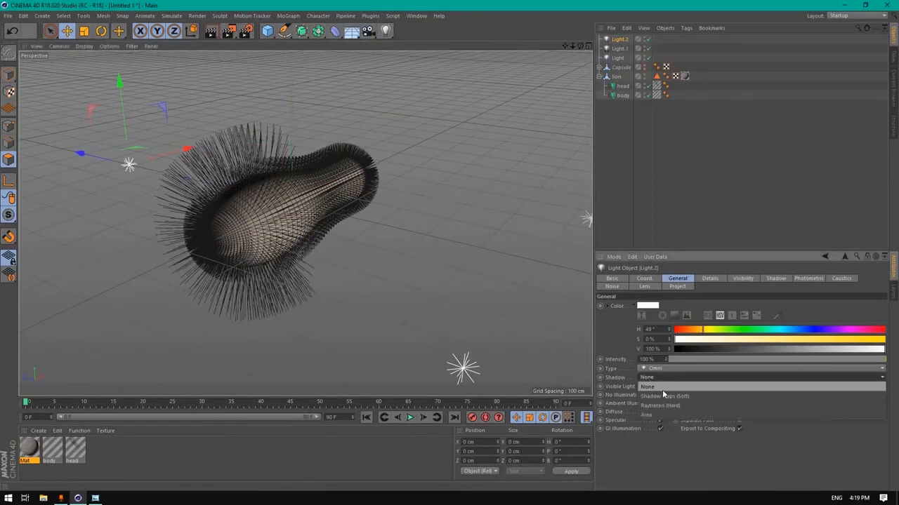
left_click(662, 396)
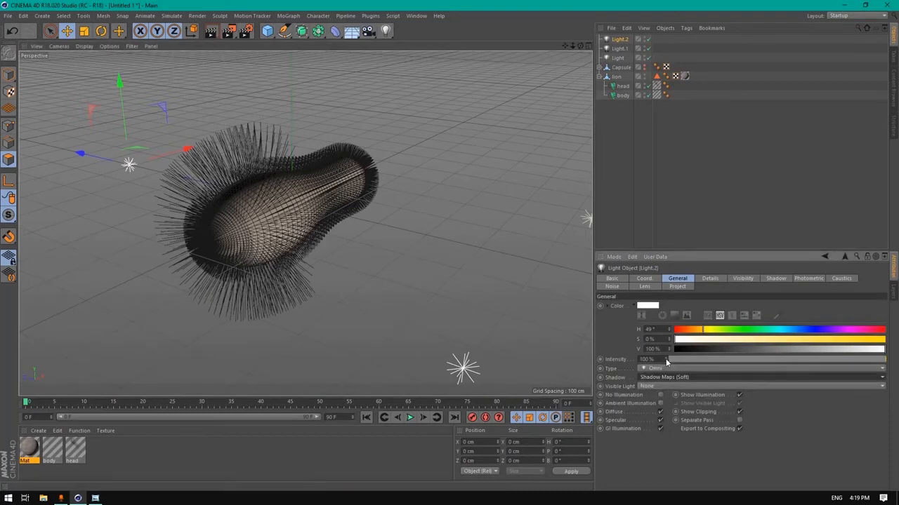
left_click_drag(658, 360, 572, 361)
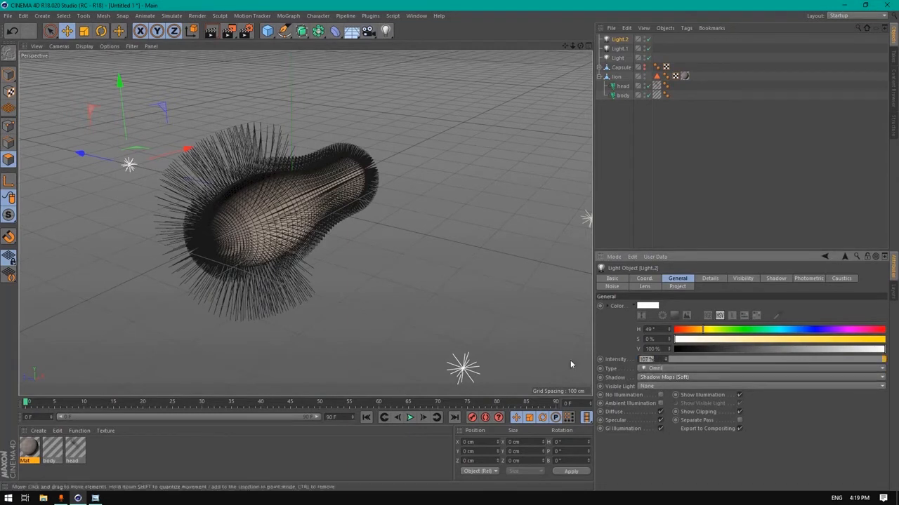
type("600")
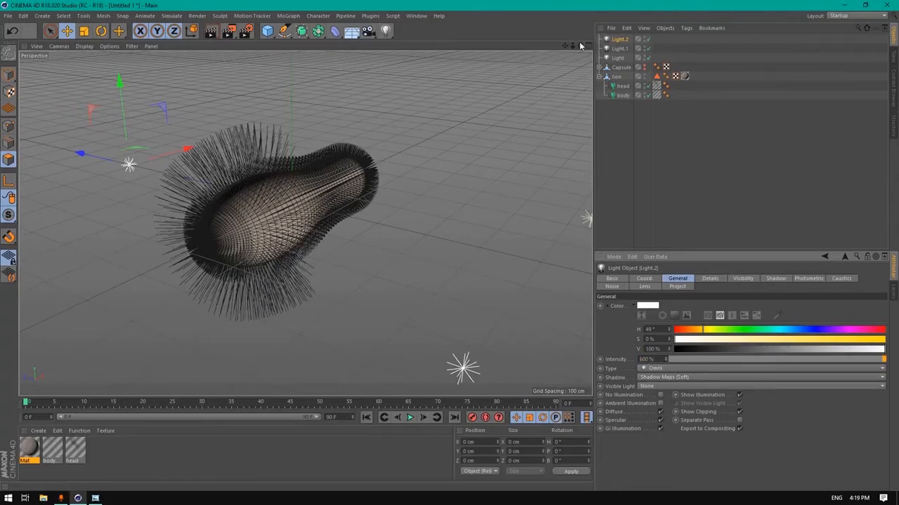
left_click_drag(581, 46, 562, 65)
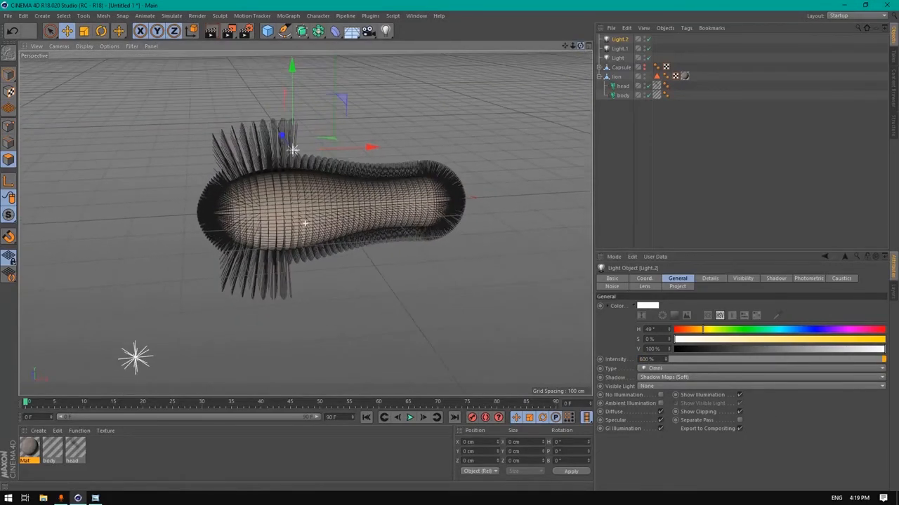
scroll(260, 228, "up", 3)
left_click_drag(580, 46, 565, 59)
scroll(302, 182, "up", 2)
Add a camera locked with a Protection tag, then add a Background object
left_click(367, 31)
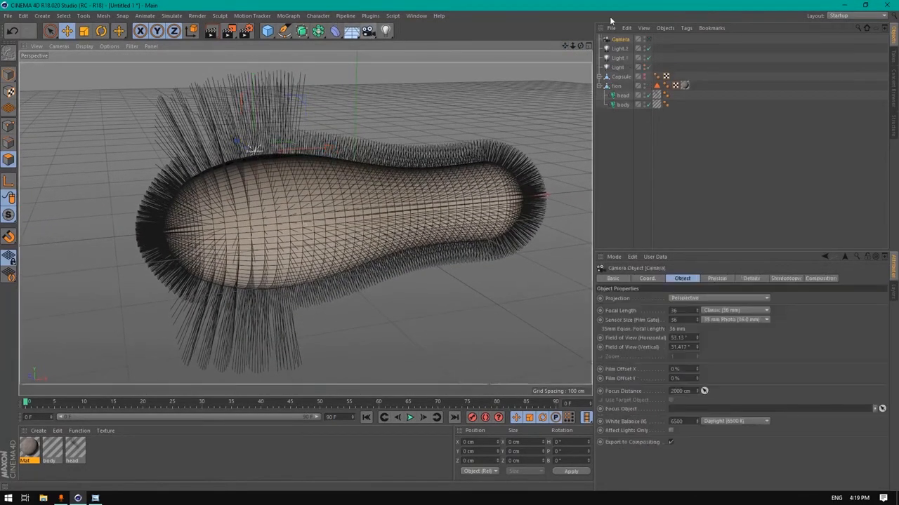
right_click(620, 40)
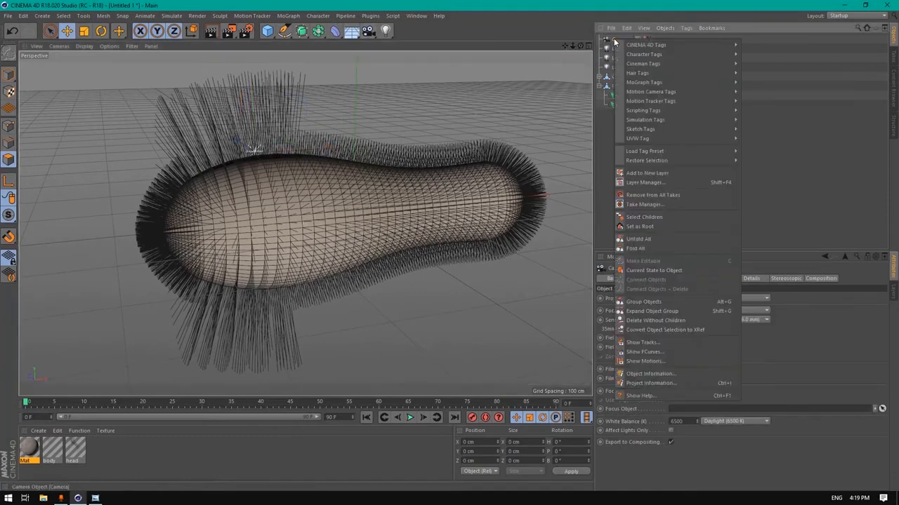
mouse_move(723, 45)
left_click(763, 196)
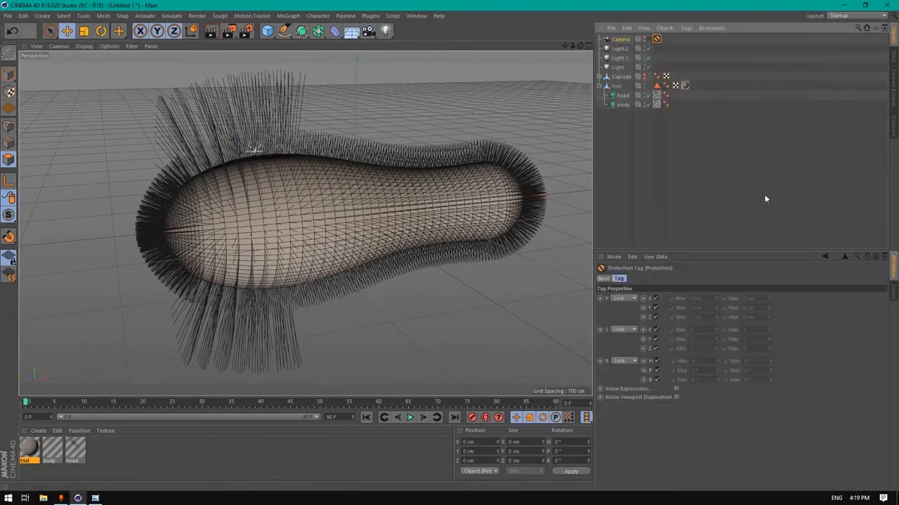
mouse_move(582, 43)
left_mouse_down()
mouse_move(569, 47)
mouse_move(580, 46)
left_mouse_up()
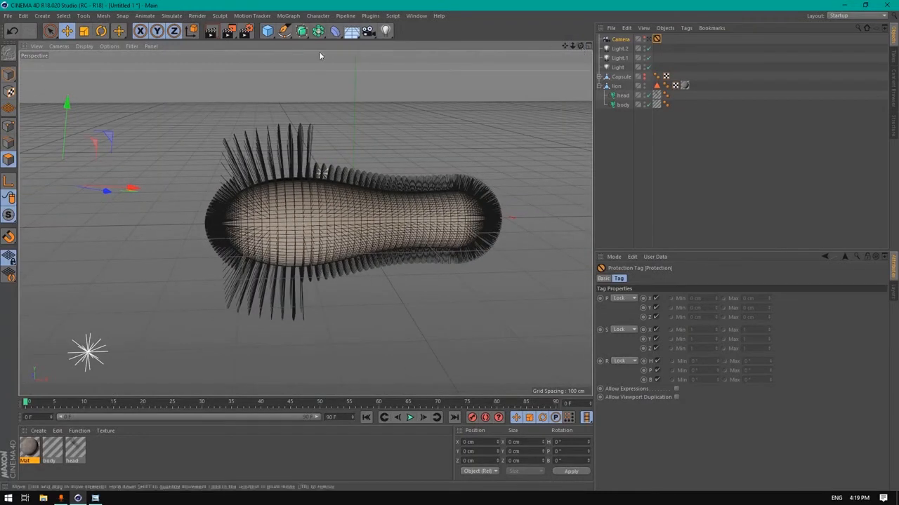
left_click_drag(355, 33, 394, 114)
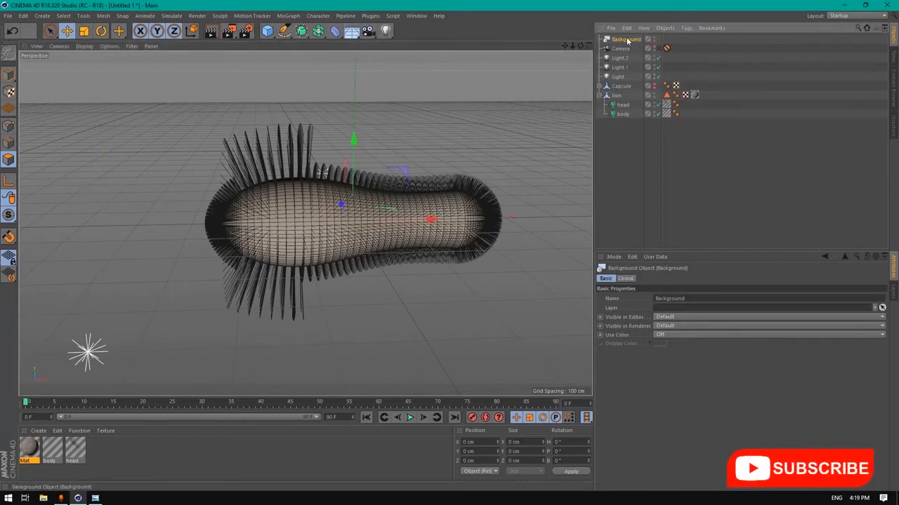
Create material Mat.1 with a 2D - Circular Gradient as its colour texture
double_click(113, 460)
double_click(29, 450)
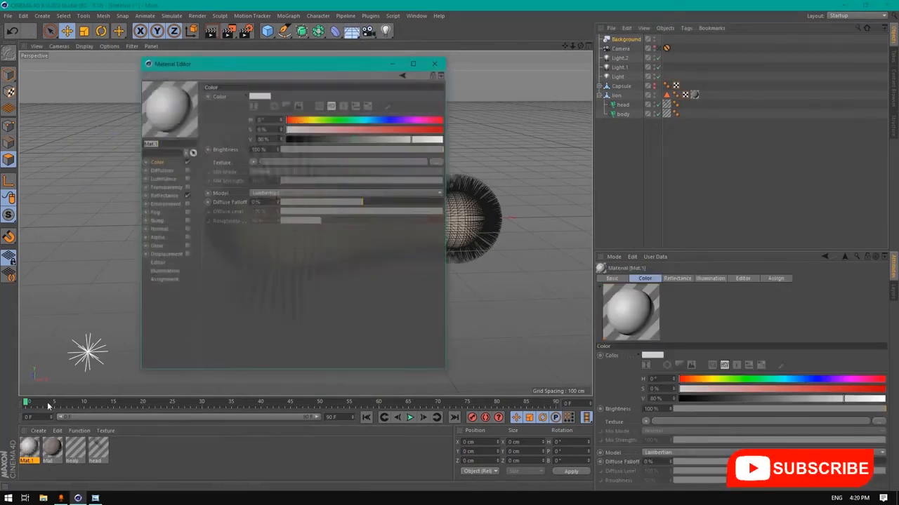
left_click(168, 195)
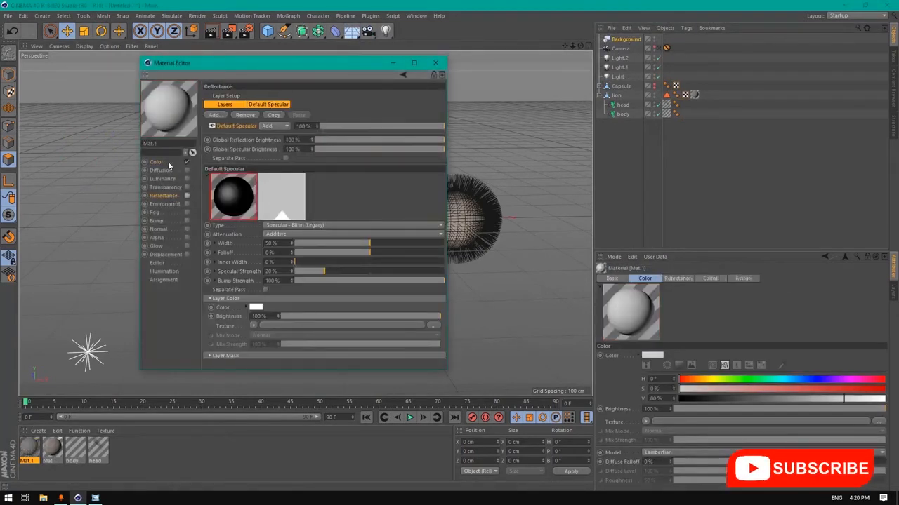
left_click(167, 162)
left_click(253, 162)
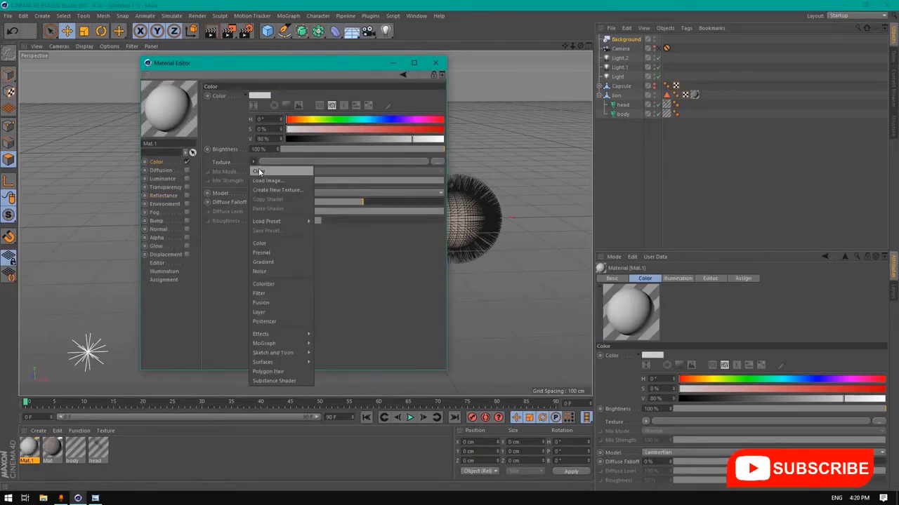
left_click(271, 262)
left_click(259, 176)
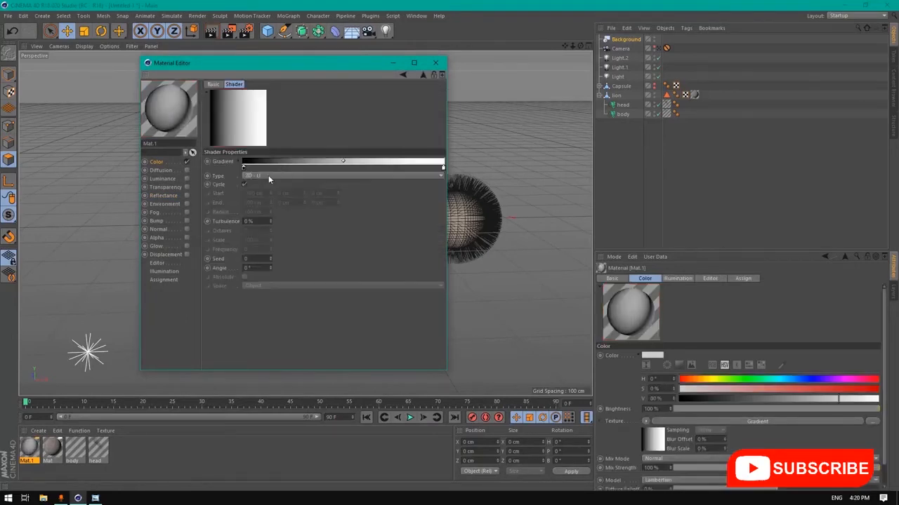
left_click(257, 176)
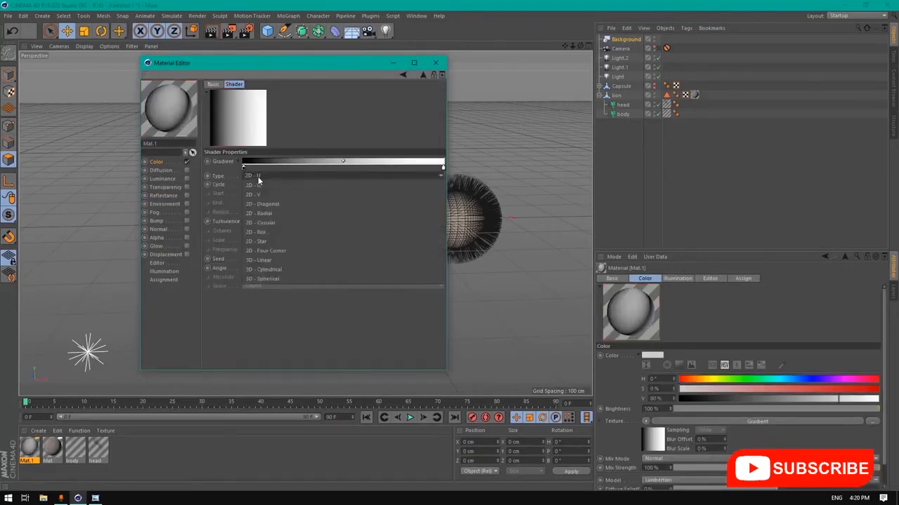
left_click(265, 221)
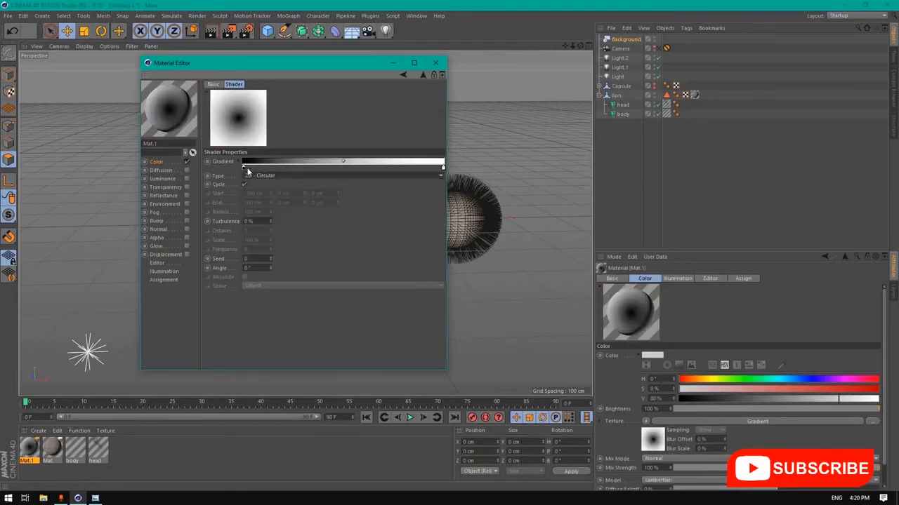
Recolour the gradient: near-black (20% value) right end, blue-teal left end
double_click(443, 167)
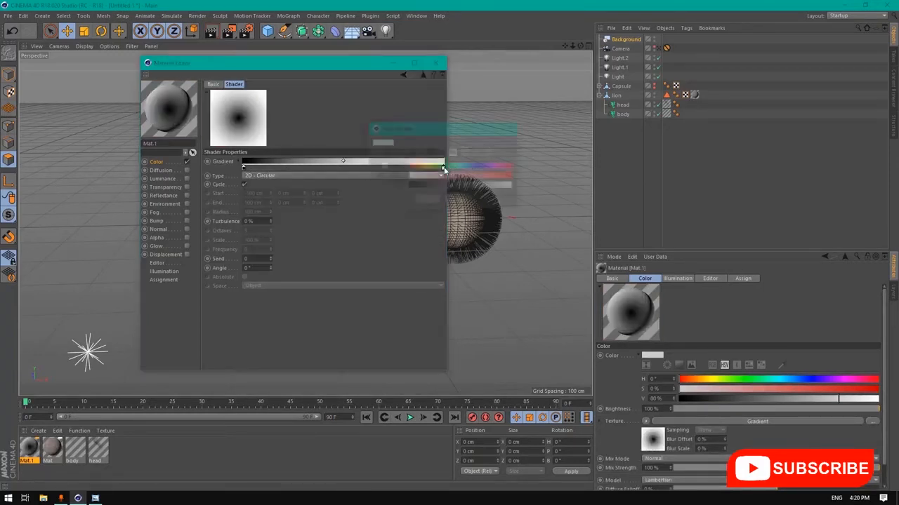
left_click_drag(420, 186, 429, 188)
left_click(427, 200)
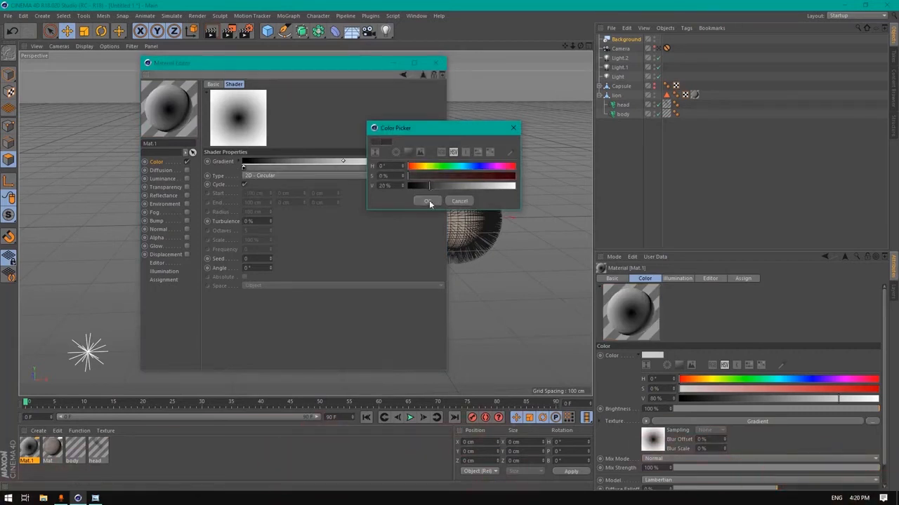
double_click(243, 168)
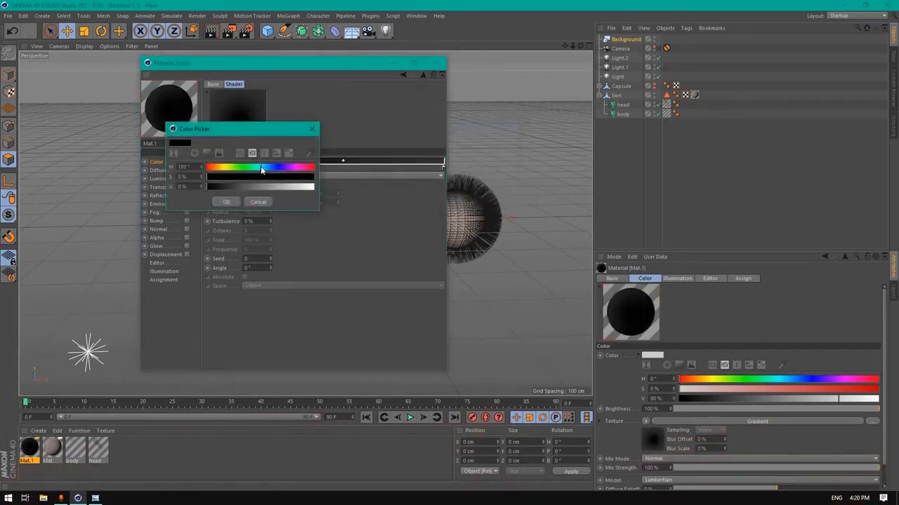
left_click(264, 177)
left_click_drag(261, 167, 259, 187)
left_click(267, 176)
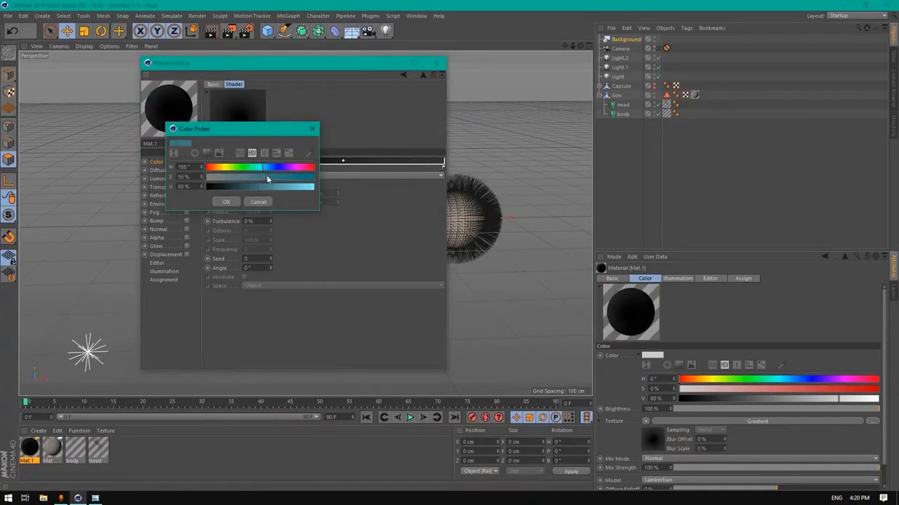
left_click(266, 166)
left_click(264, 176)
left_click(235, 203)
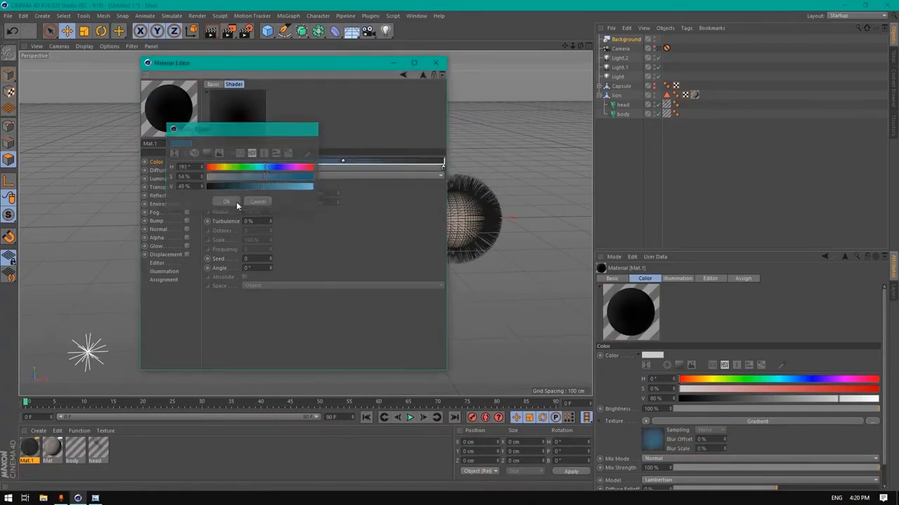
Set the gradient turbulence to 35% and scale to 22%
left_click(255, 221)
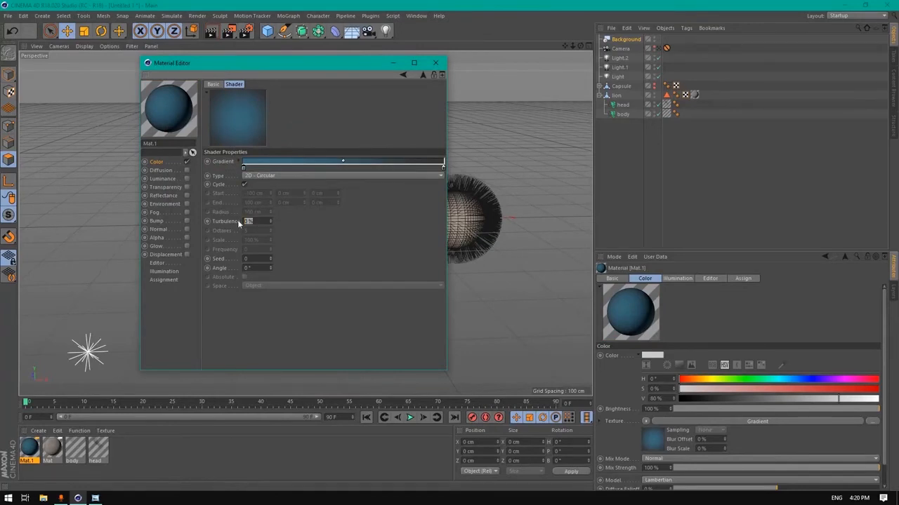
type("35")
key("Return")
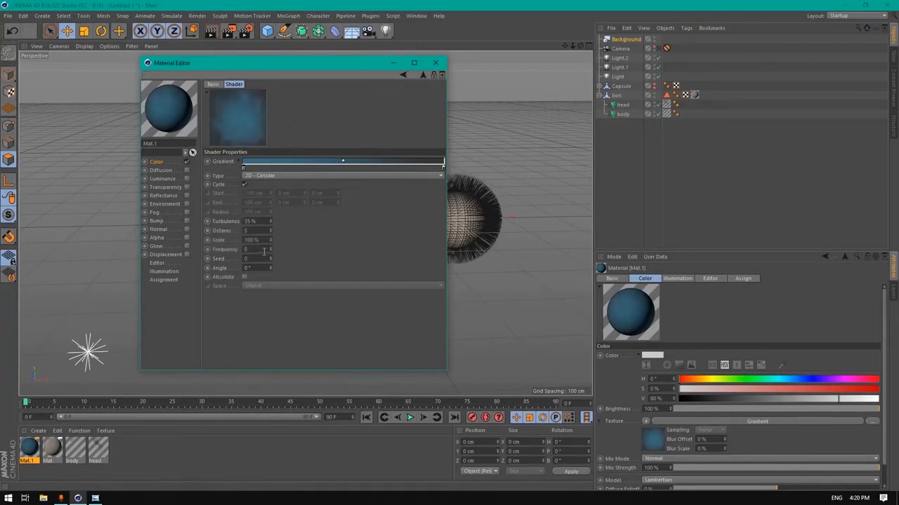
type("22")
key("Return")
left_click(436, 63)
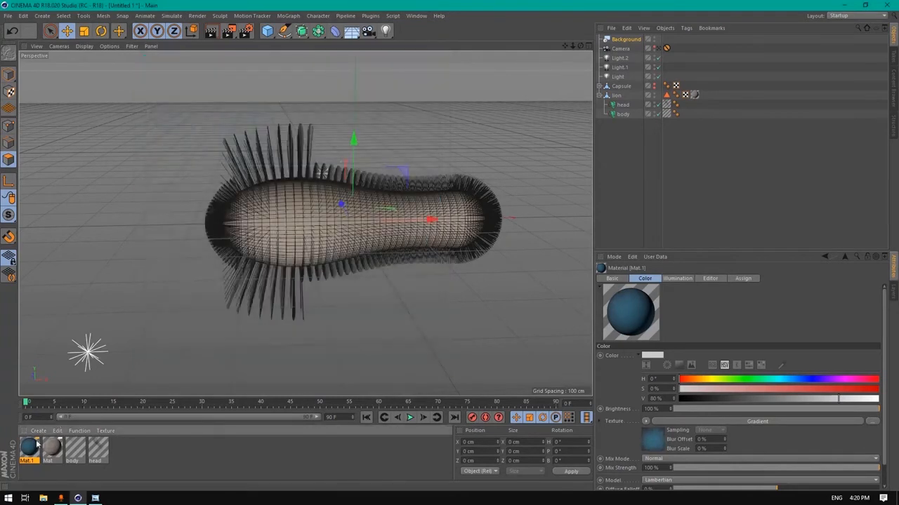
Reopen Mat.1 to review its gradient shader settings
double_click(29, 450)
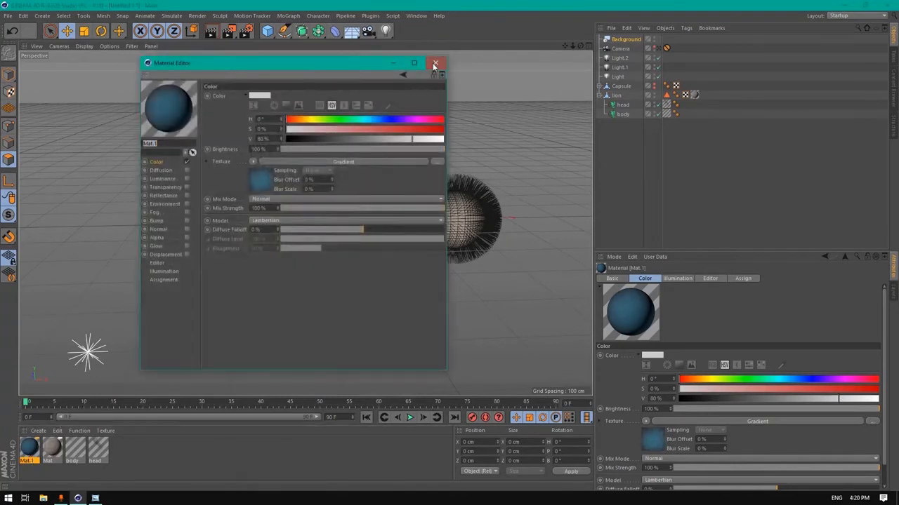
left_click(434, 65)
double_click(28, 450)
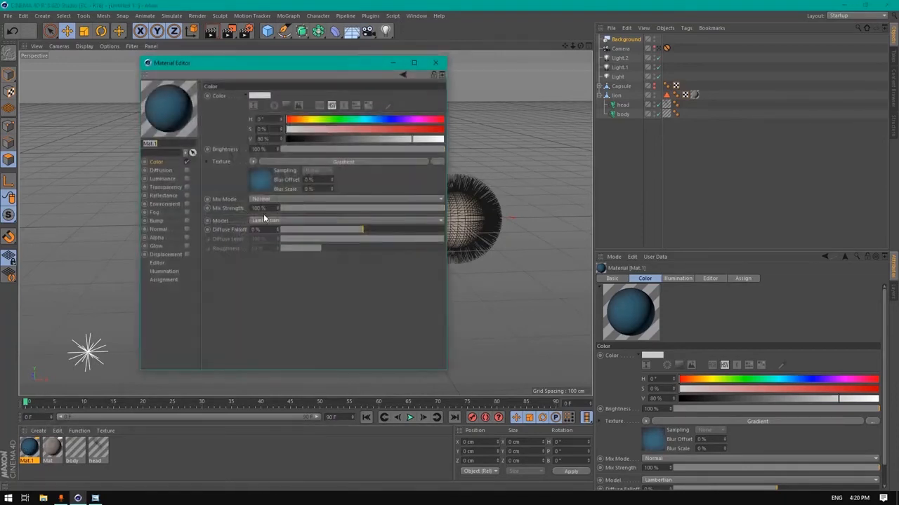
left_click(265, 192)
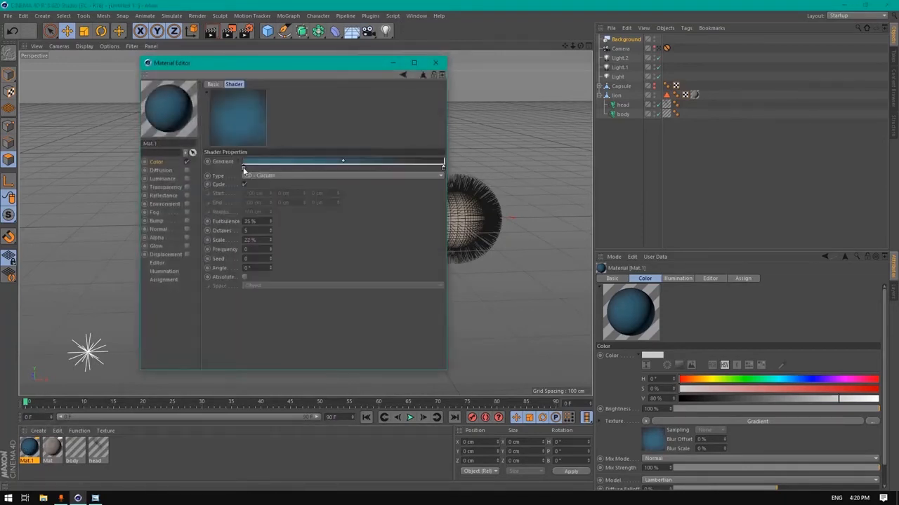
left_click(436, 64)
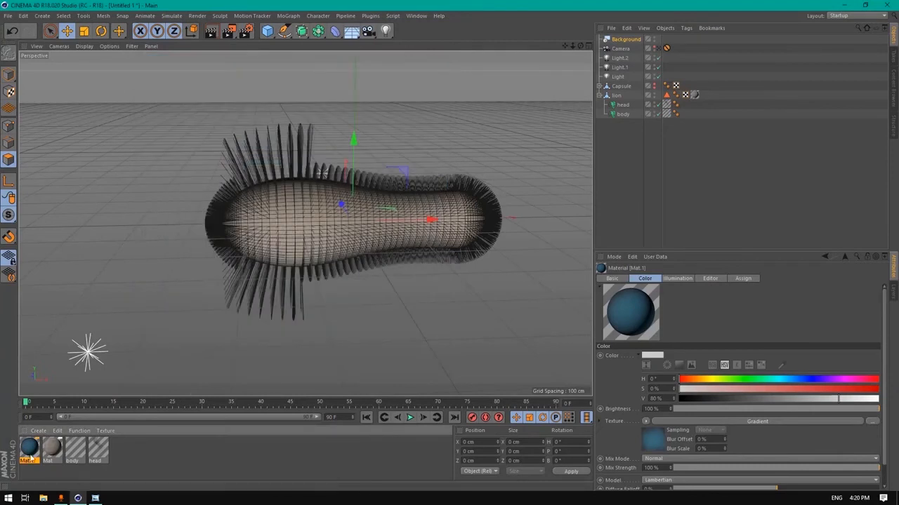
Duplicate Mat.1, make the gradient's left end green, and apply it to Background
left_click_drag(30, 455, 47, 452, "ctrl")
double_click(53, 450)
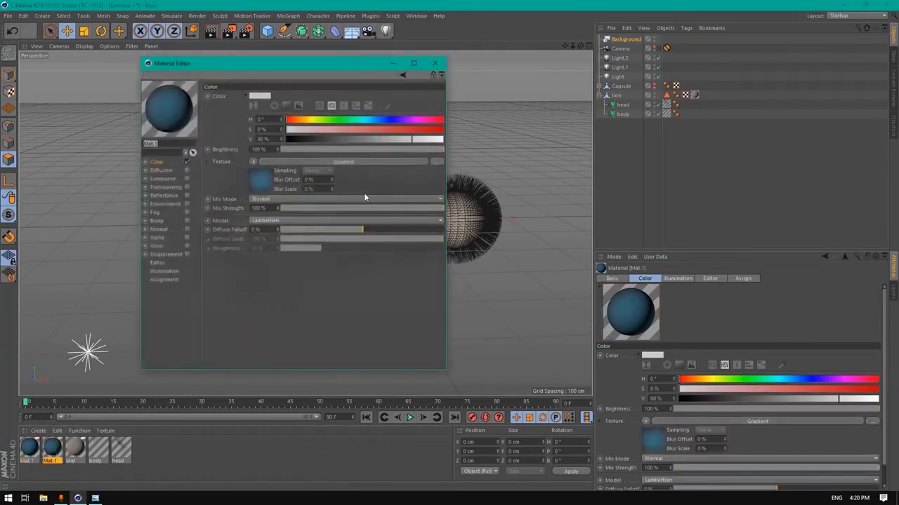
left_click(261, 184)
double_click(243, 168)
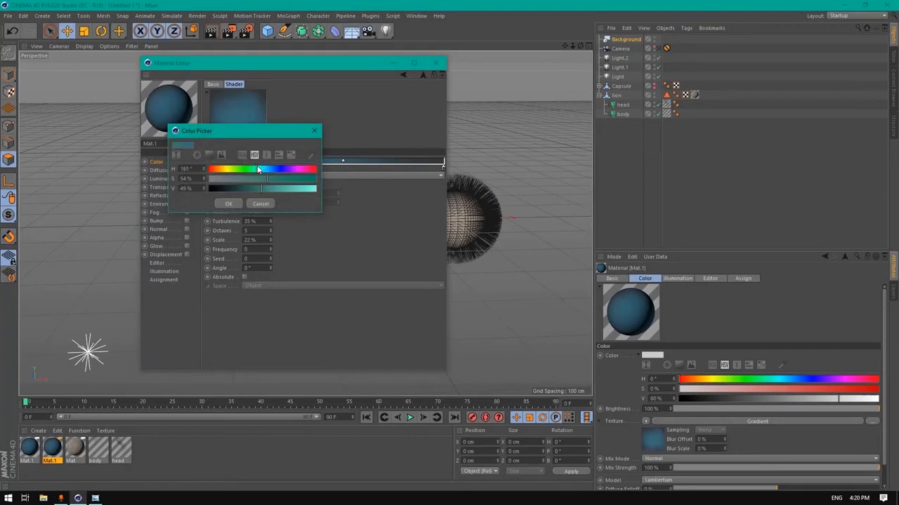
left_click(232, 204)
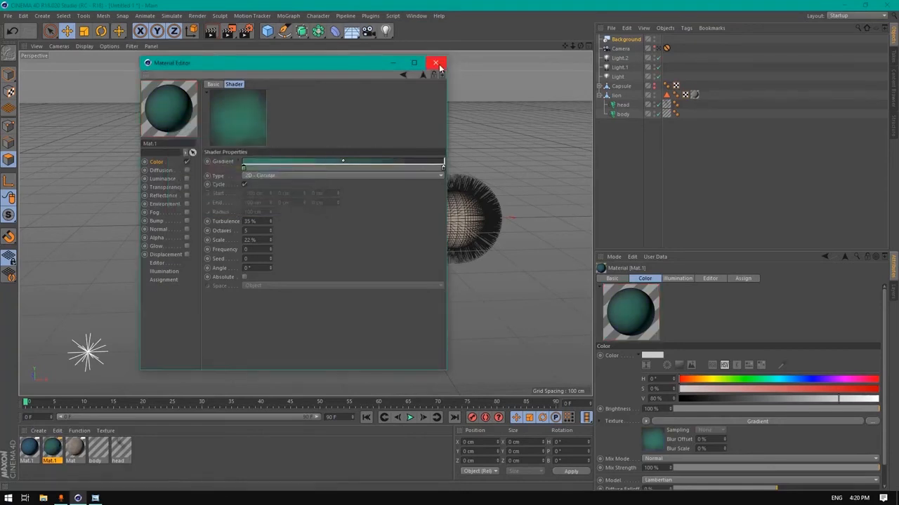
double_click(244, 169)
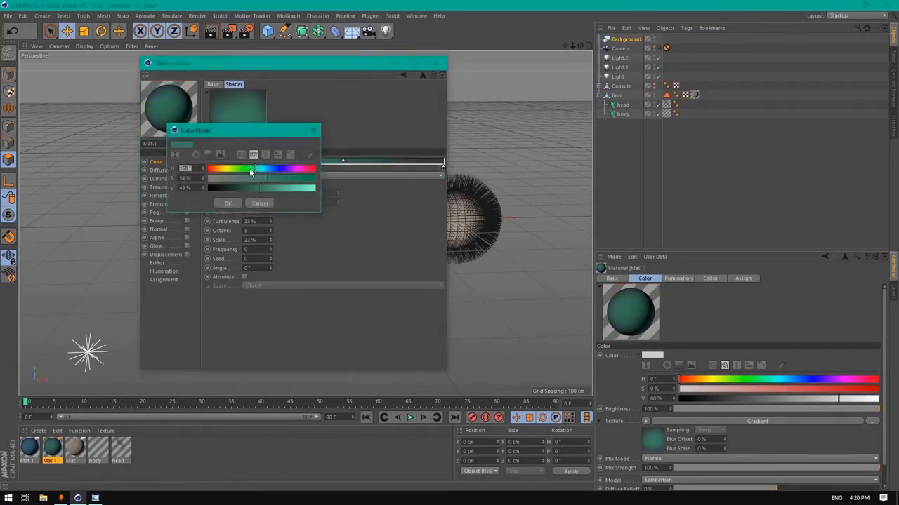
left_click(230, 203)
left_click(436, 64)
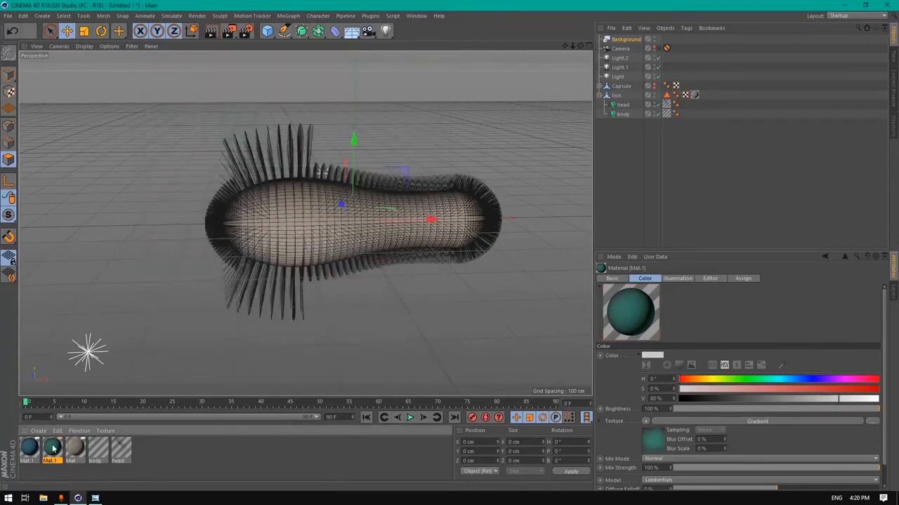
left_click_drag(604, 60, 628, 40)
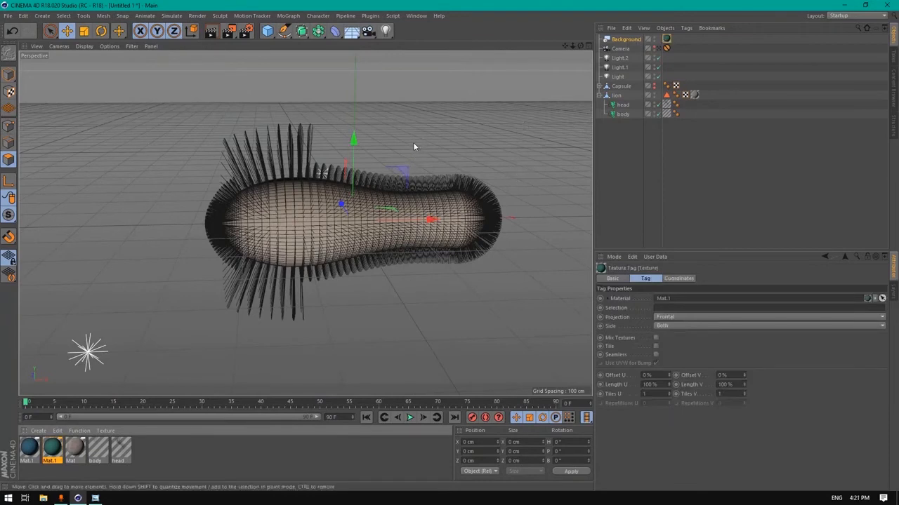
Select the body hair, maximise the Front view and pan to centre the body
left_click(622, 114)
left_click(624, 105)
left_click(623, 115)
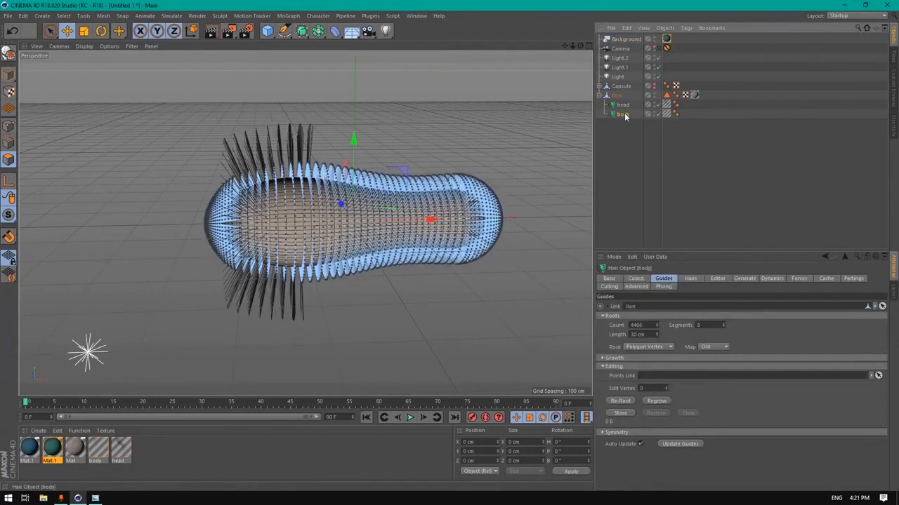
middle_click(236, 71)
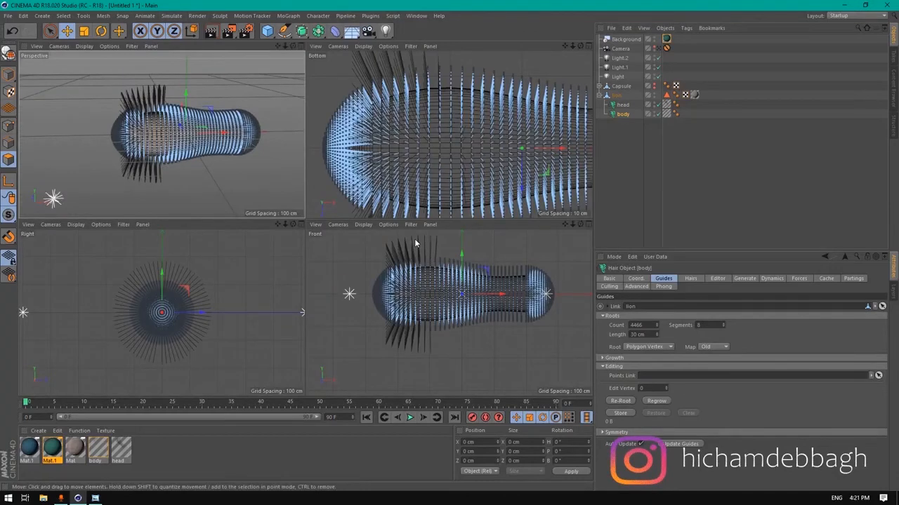
middle_click(415, 244)
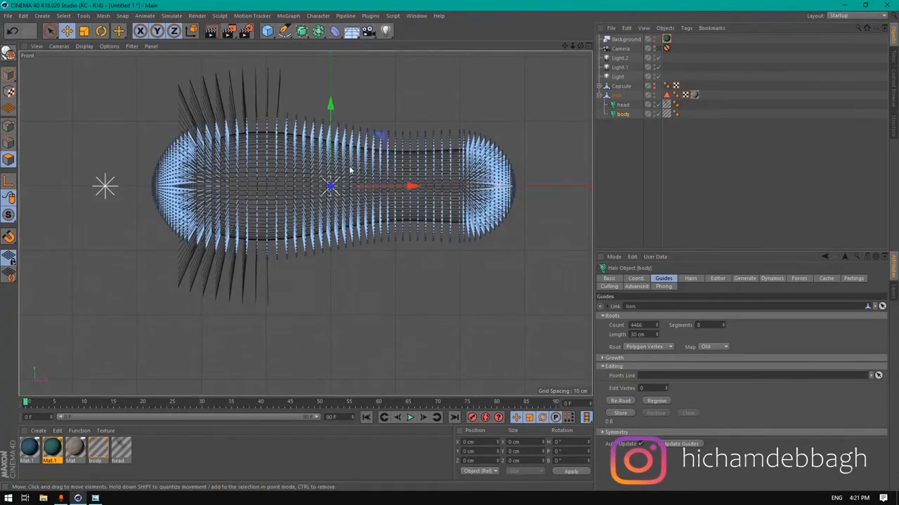
left_click_drag(564, 46, 576, 75)
left_click(171, 15)
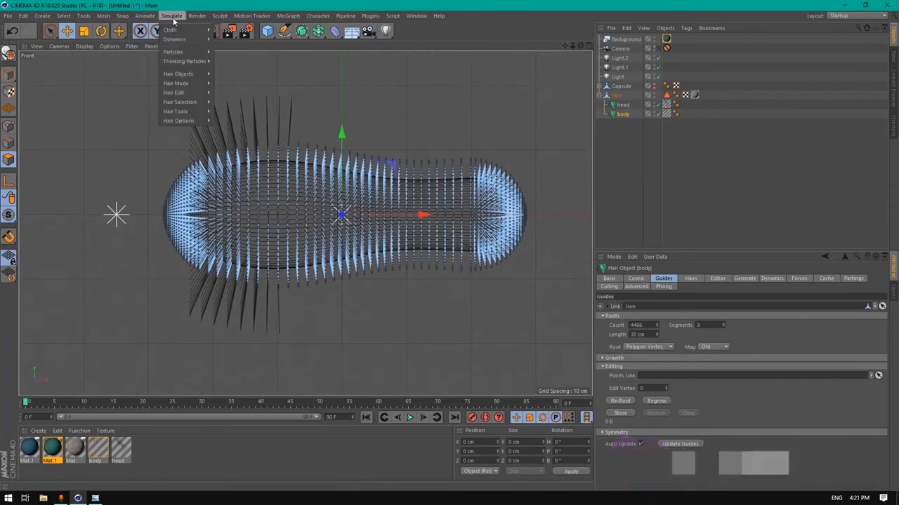
Activate the hair Brush with Visible Only off and radius 245
mouse_move(190, 113)
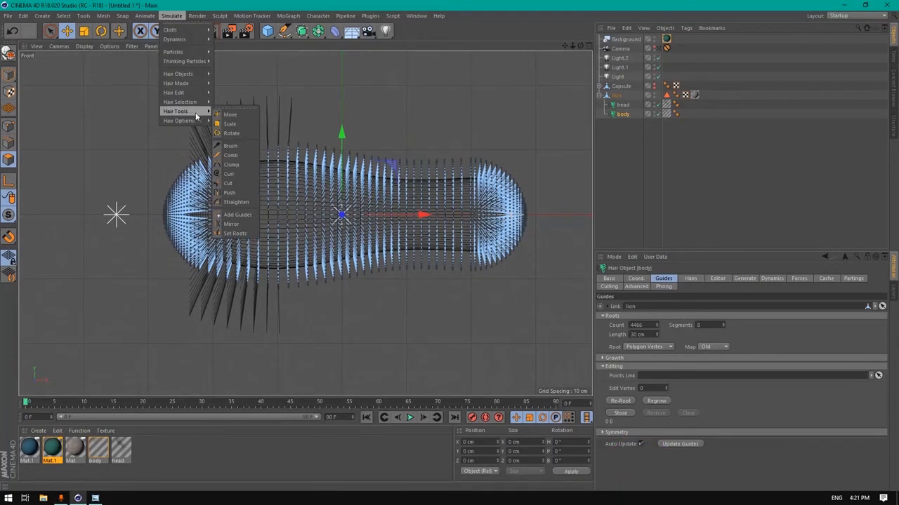
left_click(242, 145)
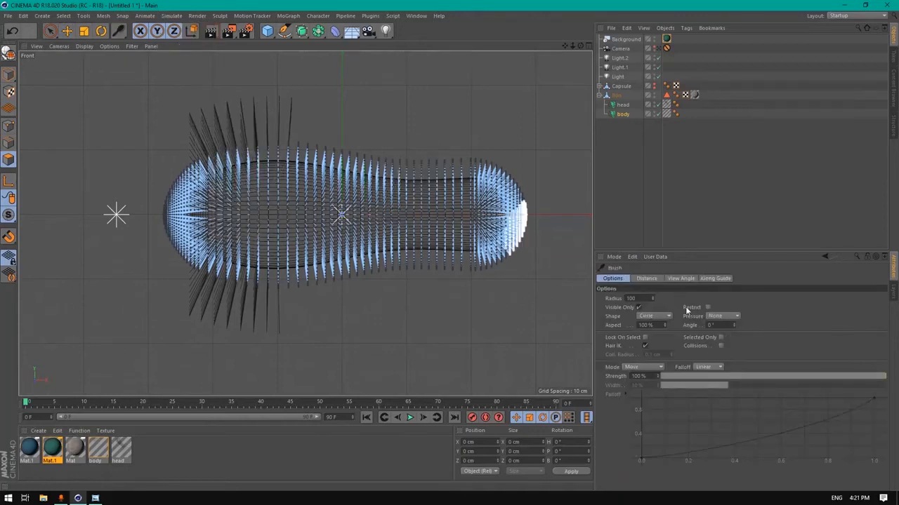
left_click(640, 308)
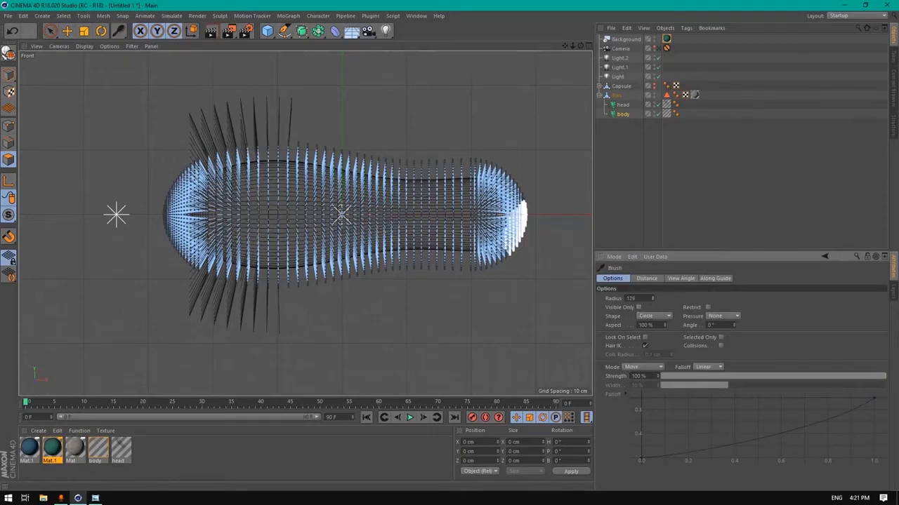
scroll(294, 191, "down", 4)
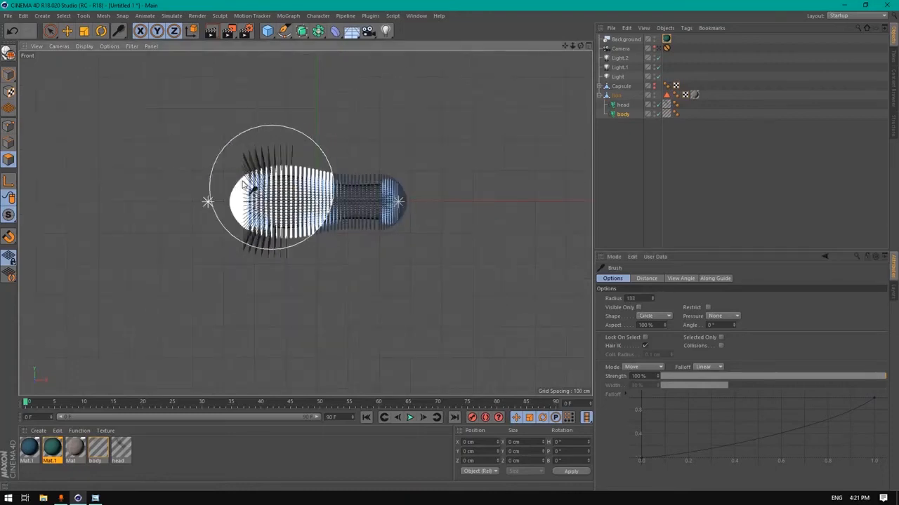
scroll(296, 211, "up", 1)
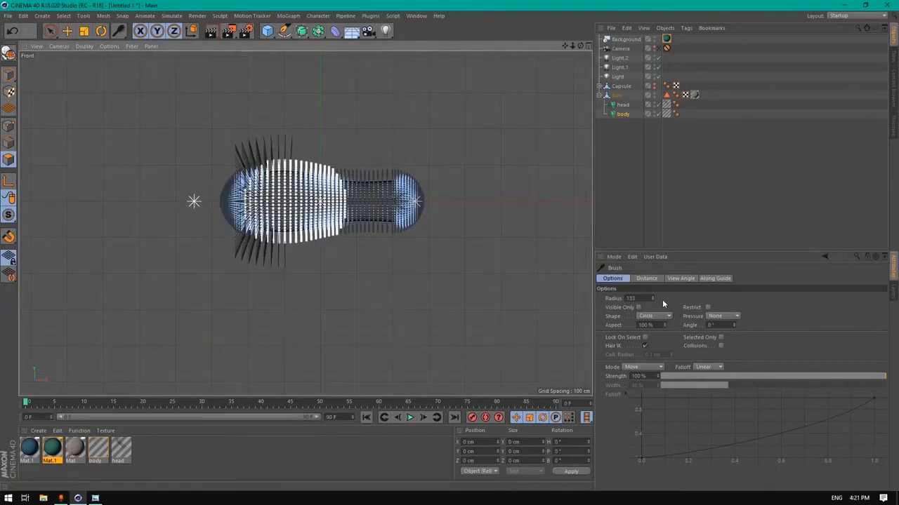
left_click_drag(652, 299, 652, 298)
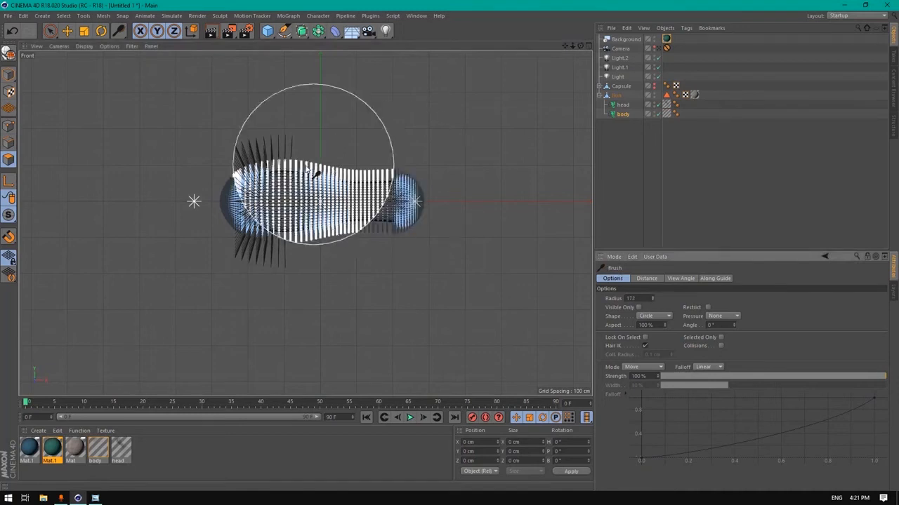
scroll(309, 199, "down", 3)
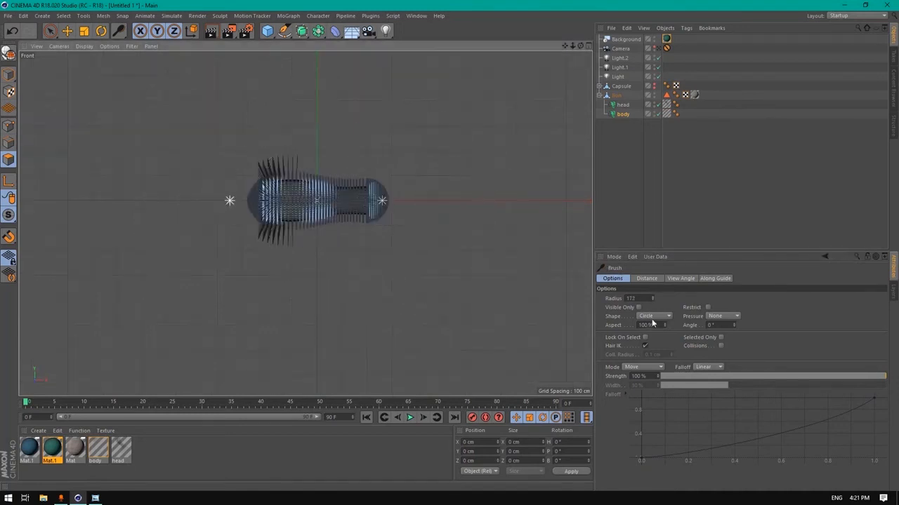
left_click_drag(653, 300, 653, 249)
scroll(330, 204, "up", 4)
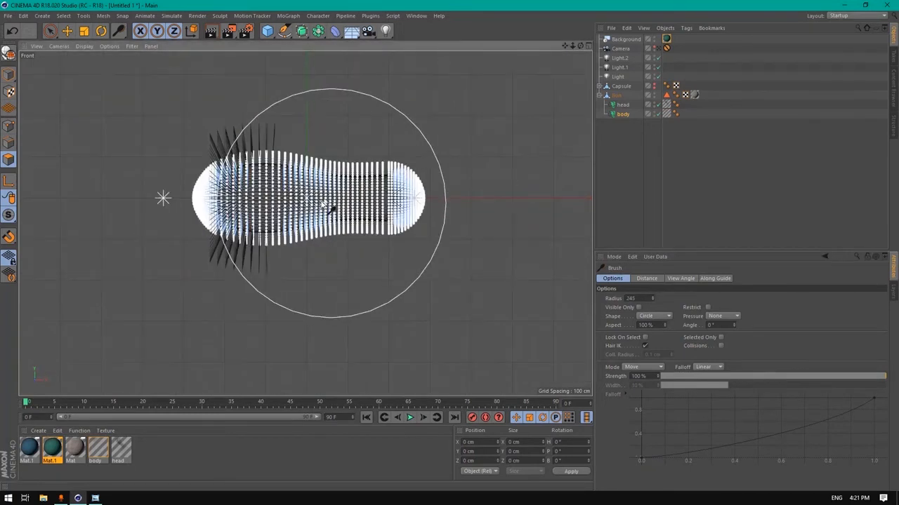
scroll(290, 188, "down", 2)
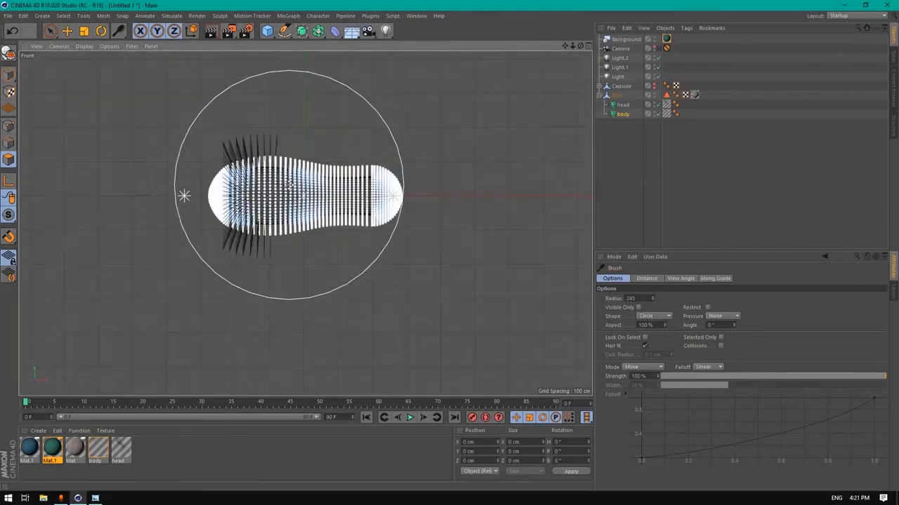
Comb the body hair strands flat in the four-view layout and inspect the result
middle_click(289, 185)
scroll(171, 131, "up", 4)
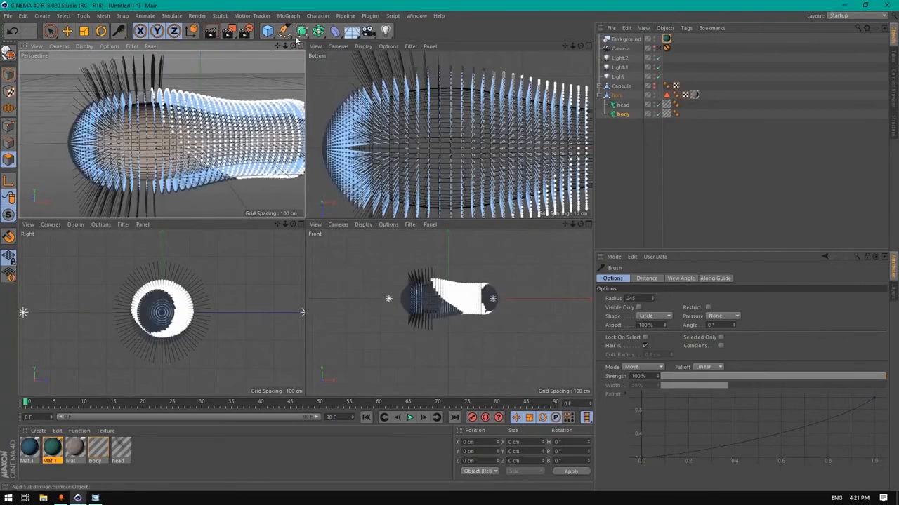
left_click_drag(293, 46, 341, 42)
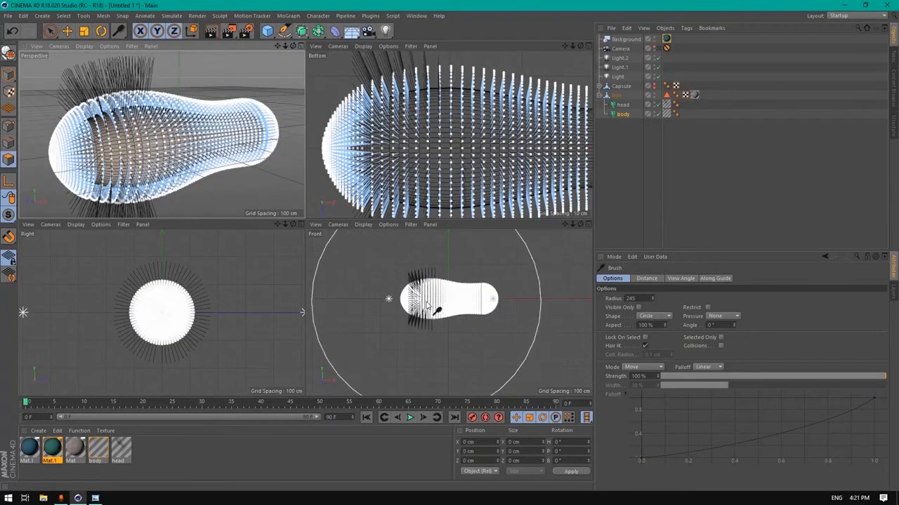
left_click_drag(428, 303, 434, 307)
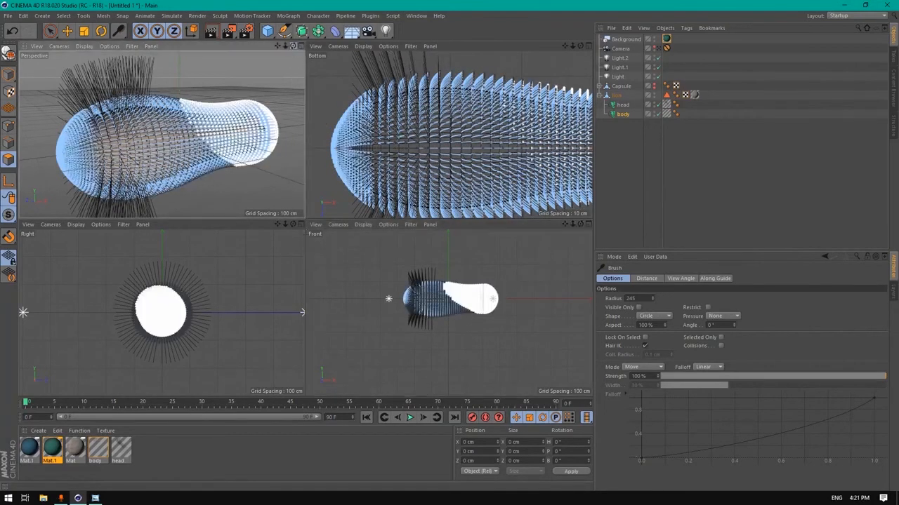
mouse_move(292, 45)
left_mouse_down()
mouse_move(255, 47)
mouse_move(259, 69)
left_mouse_up()
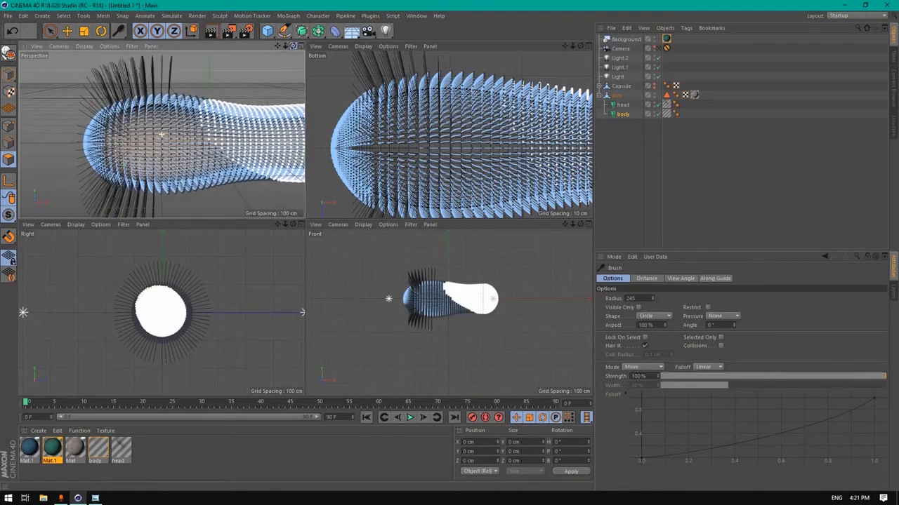
Select the head hair and bend its guides with the brush, redoing one stroke
left_click(618, 106)
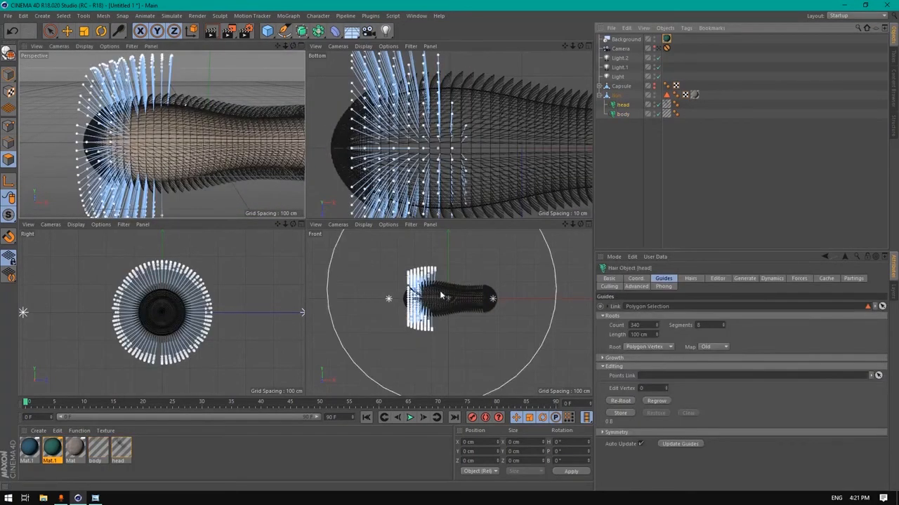
left_click_drag(437, 301, 445, 300)
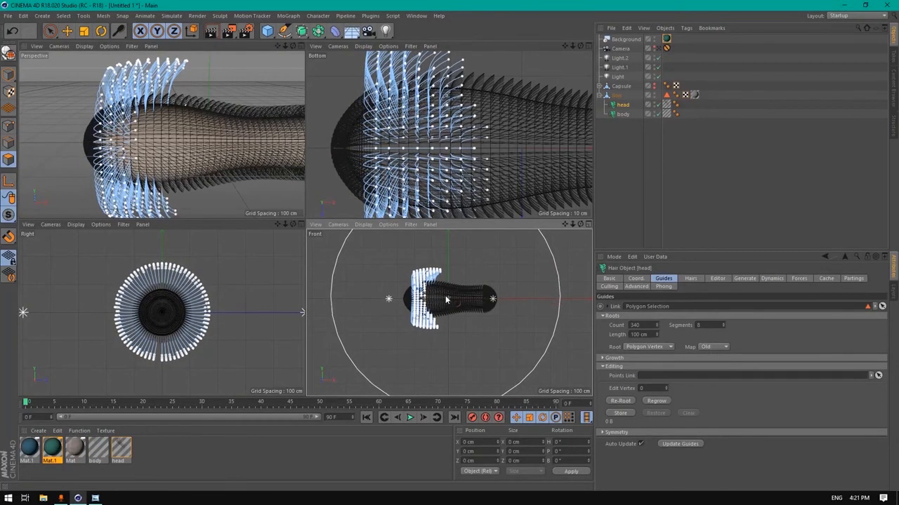
left_click(12, 31)
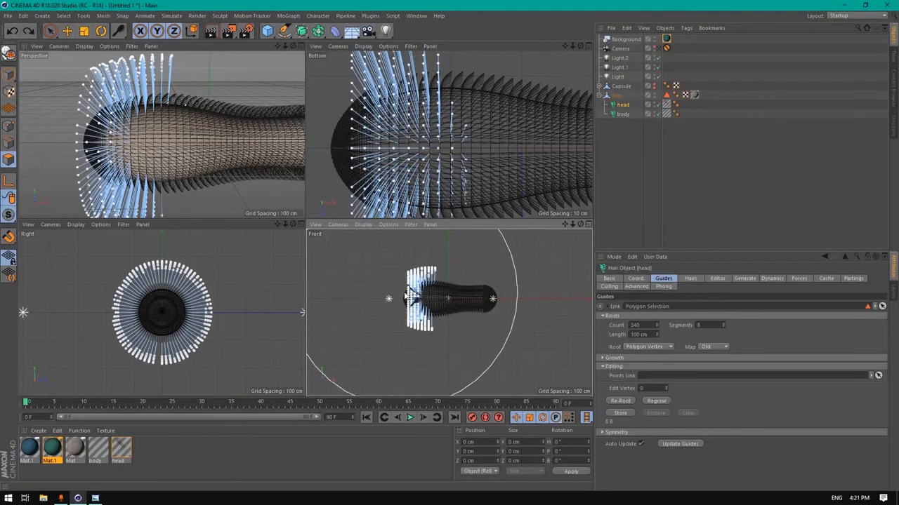
left_click_drag(417, 300, 420, 301)
Inspect the guides in Perspective, then maximise the Right view of the head
middle_click(222, 157)
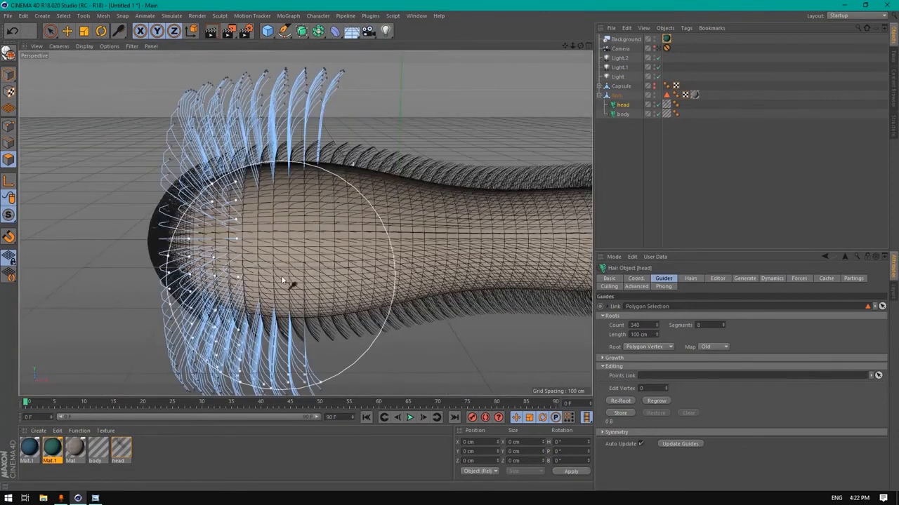
scroll(283, 272, "down", 2)
middle_click(244, 244)
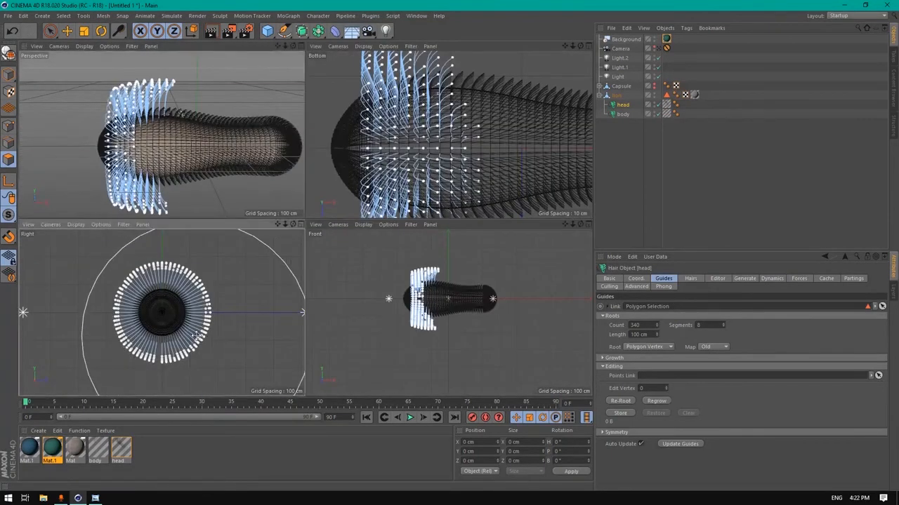
middle_click(203, 337)
scroll(327, 257, "up", 4)
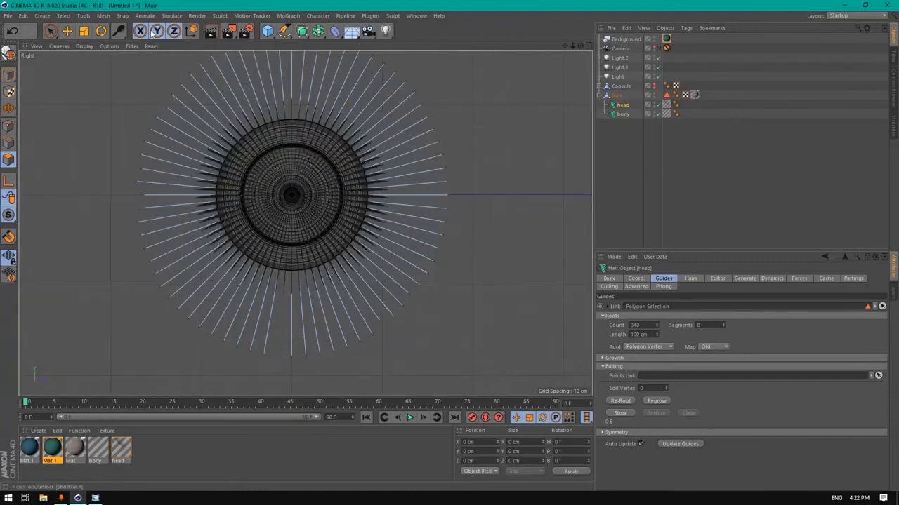
Lower the brush radius to 84 and comb the head guides down on both sides
left_click(119, 31)
left_click_drag(651, 301, 651, 308)
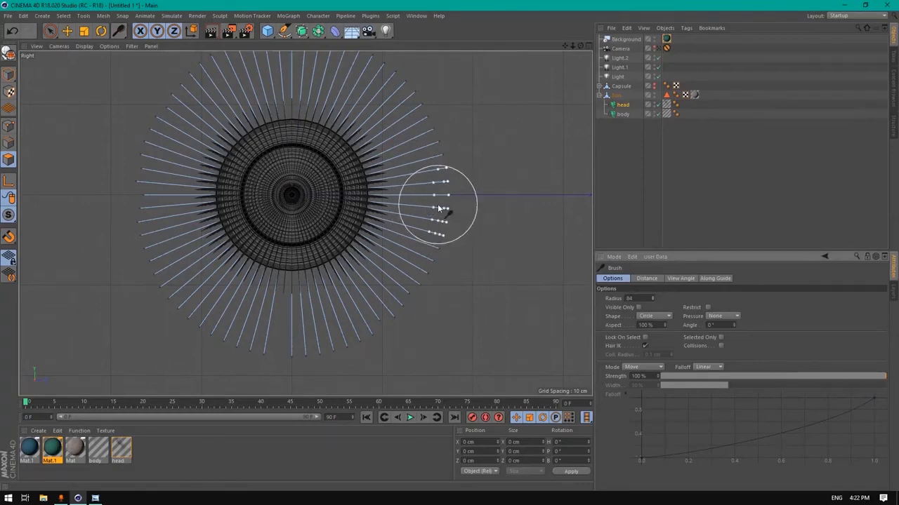
mouse_move(439, 221)
left_mouse_down()
mouse_move(430, 242)
mouse_move(440, 271)
mouse_move(445, 223)
mouse_move(452, 252)
mouse_move(450, 215)
mouse_move(459, 214)
mouse_move(473, 246)
mouse_move(454, 219)
mouse_move(404, 295)
left_mouse_up()
mouse_move(141, 244)
left_mouse_down()
mouse_move(150, 295)
mouse_move(170, 261)
mouse_move(173, 294)
mouse_move(151, 236)
mouse_move(162, 261)
mouse_move(155, 271)
mouse_move(186, 308)
mouse_move(231, 330)
mouse_move(391, 311)
mouse_move(376, 320)
mouse_move(425, 301)
mouse_move(280, 354)
mouse_move(268, 342)
mouse_move(279, 354)
left_mouse_up()
mouse_move(160, 236)
left_mouse_down()
mouse_move(147, 232)
mouse_move(153, 255)
mouse_move(427, 236)
mouse_move(449, 219)
left_mouse_up()
middle_click(428, 125)
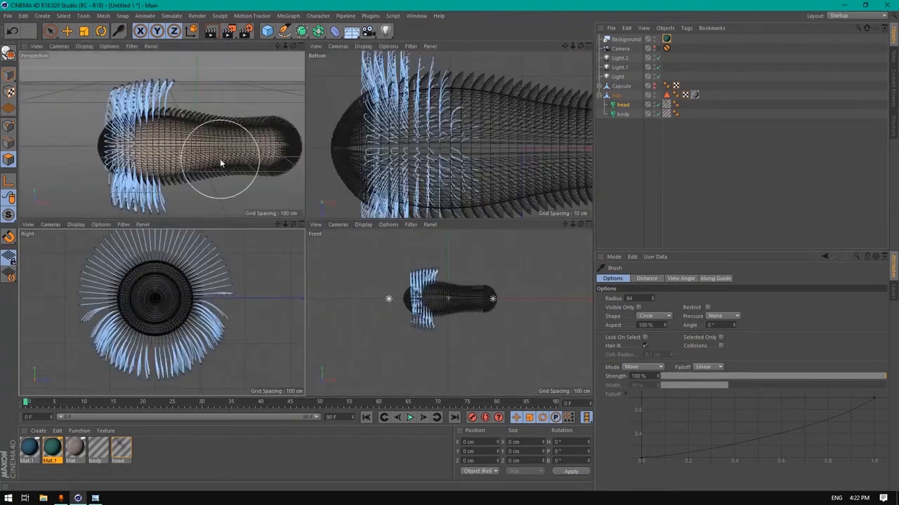
middle_click(227, 154)
left_click_drag(581, 47, 660, 49)
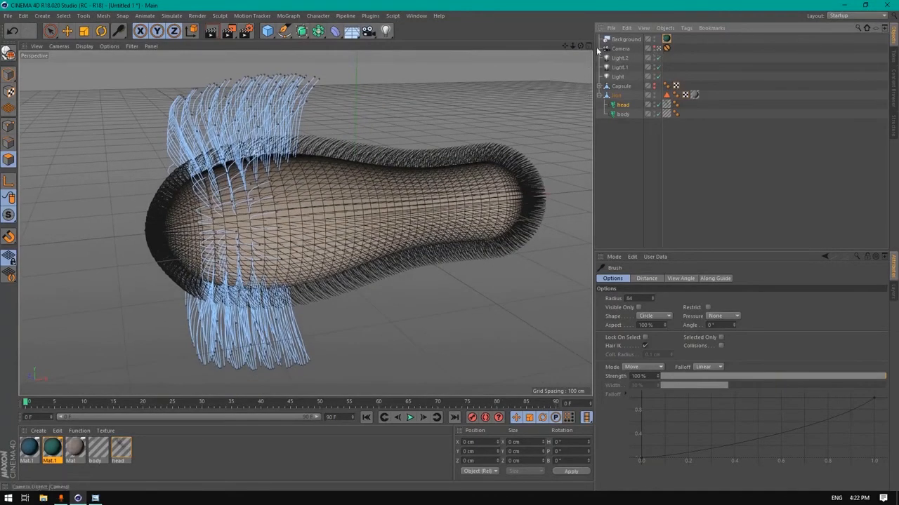
Preview a test render, then leave the scene camera view and orbit to face the capsule's head
left_click(213, 33)
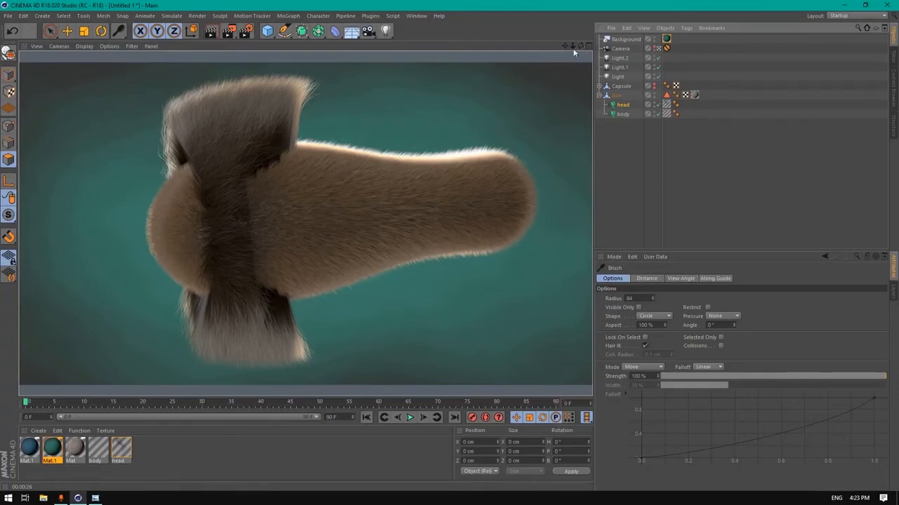
left_click(658, 48)
left_click(657, 48)
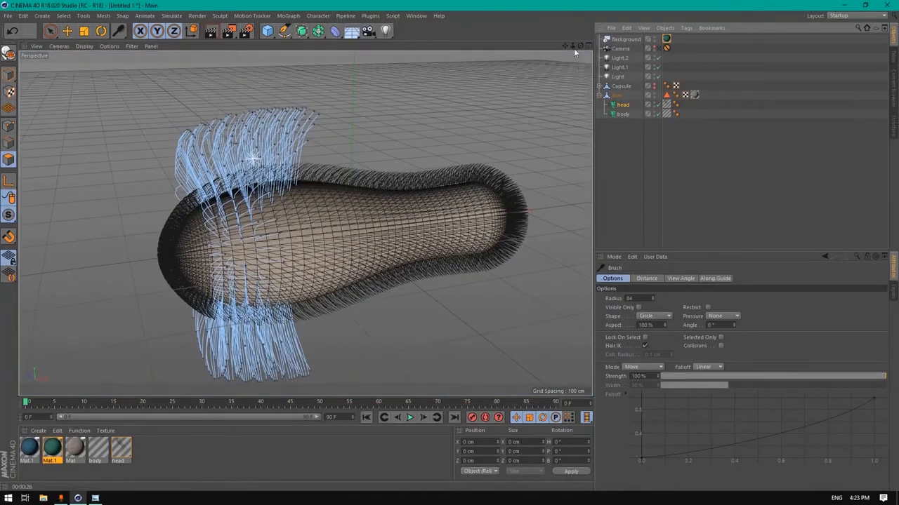
left_click_drag(580, 46, 583, 2)
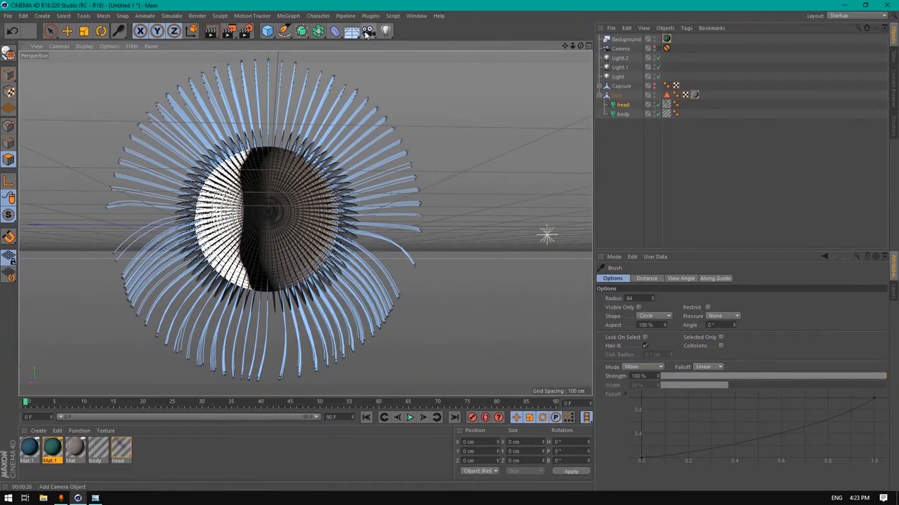
Add a new camera and a new light, moving Light.3 up and right of the capsule
mouse_move(572, 45)
left_mouse_down()
mouse_move(558, 50)
mouse_move(570, 49)
left_mouse_up()
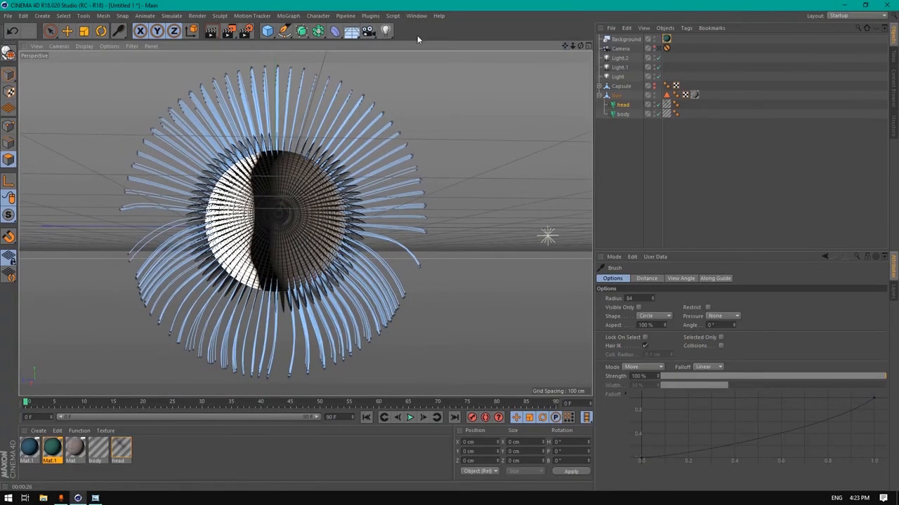
left_click(367, 31)
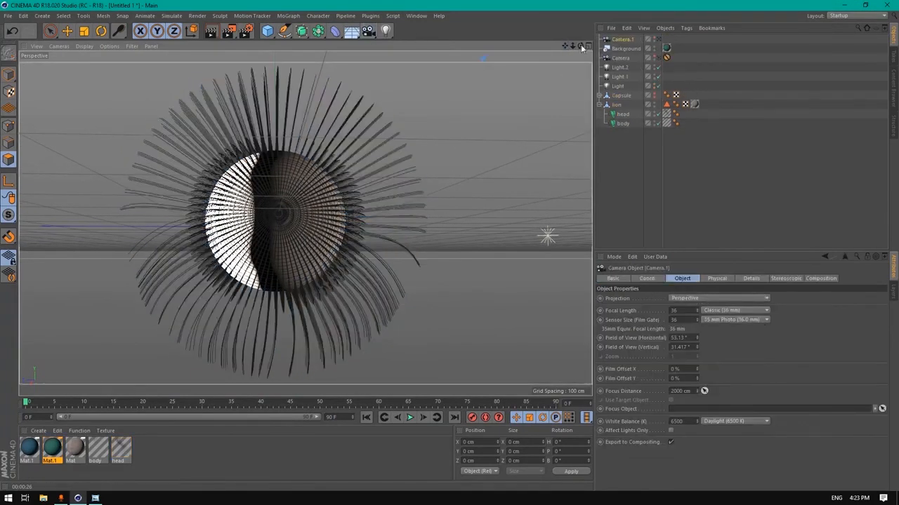
left_click_drag(580, 45, 527, 48)
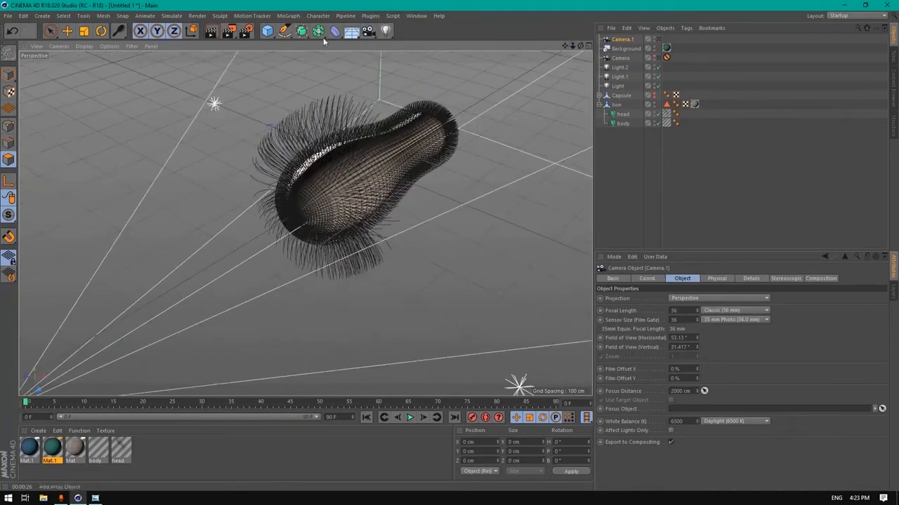
left_click(385, 31)
left_click_drag(396, 86, 574, 78)
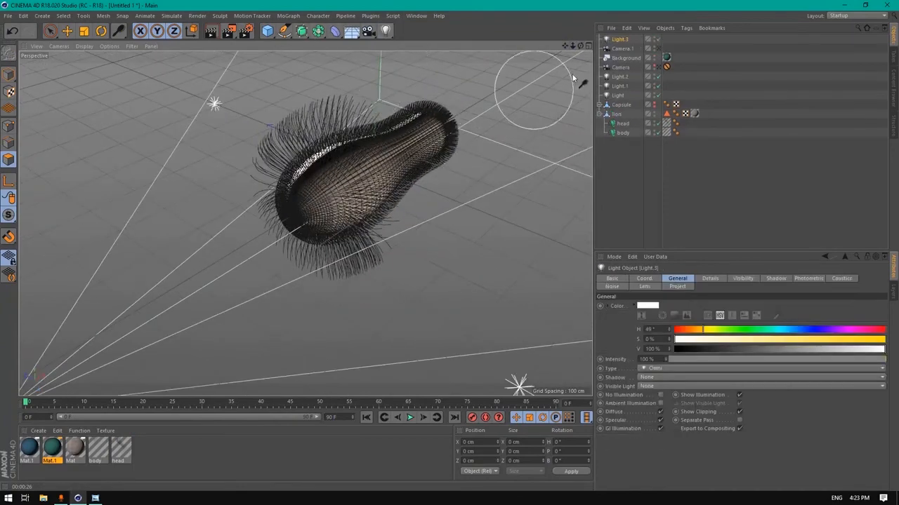
left_click(617, 41)
left_click(67, 31)
left_click_drag(415, 141, 524, 79)
Give Light.3 soft shadow maps and 60% intensity, disable Light.2, and view through Camera.1
left_click(620, 40)
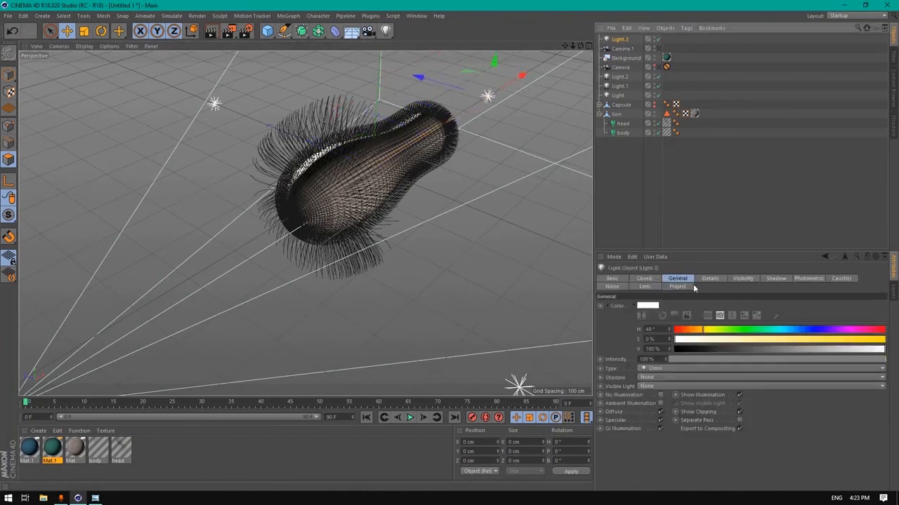
left_click(649, 377)
left_click(658, 397)
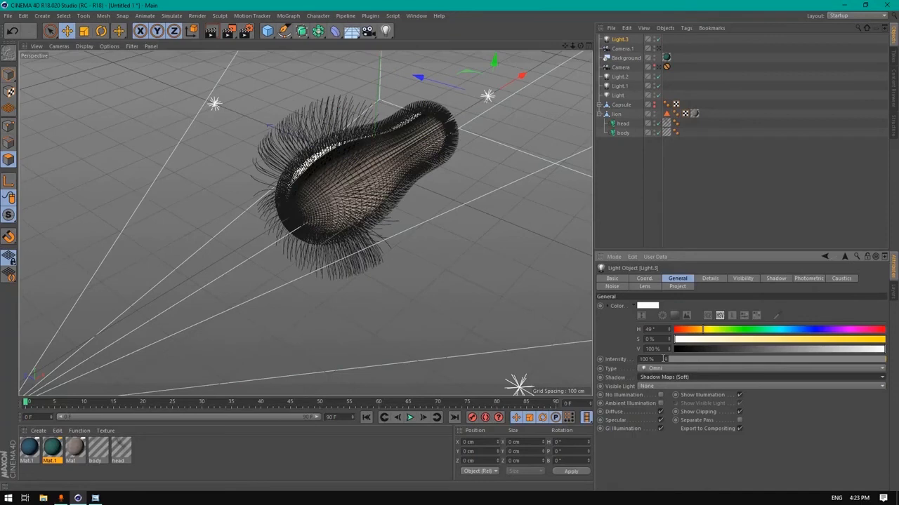
left_click(667, 362)
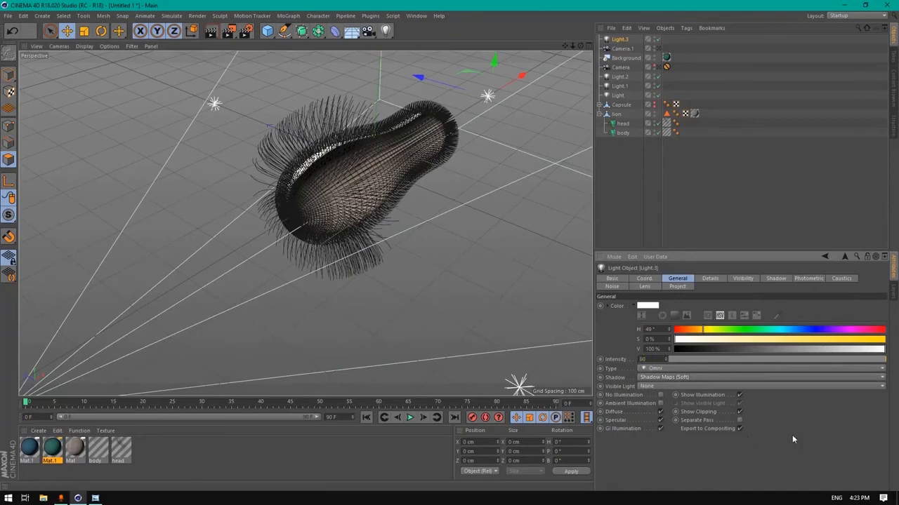
type("60")
key("Return")
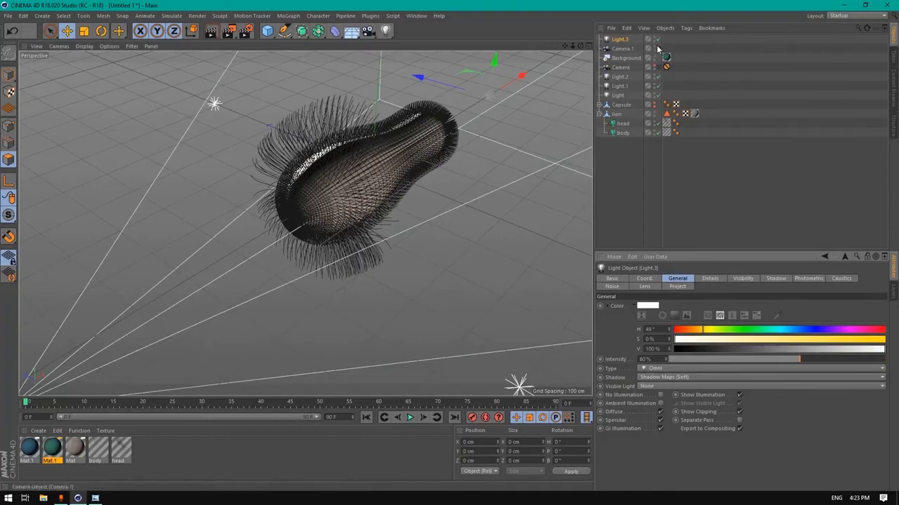
left_click(658, 76)
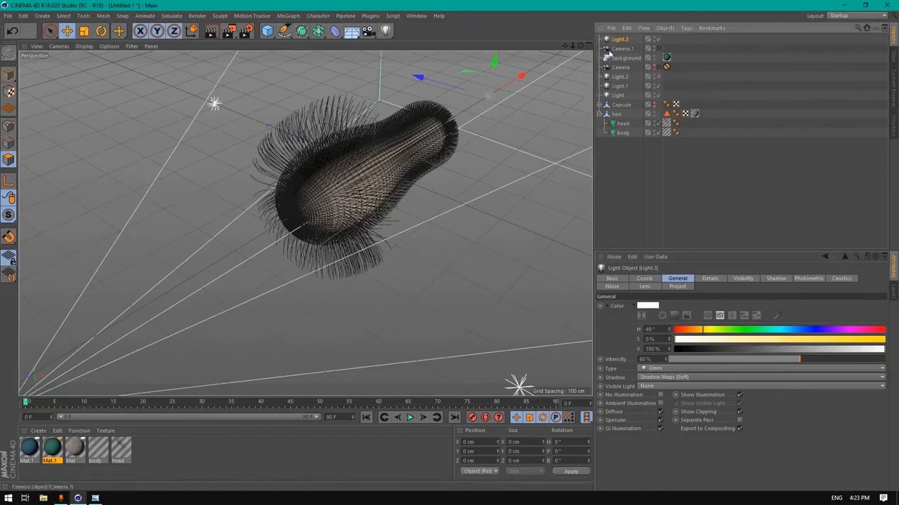
left_click(658, 49)
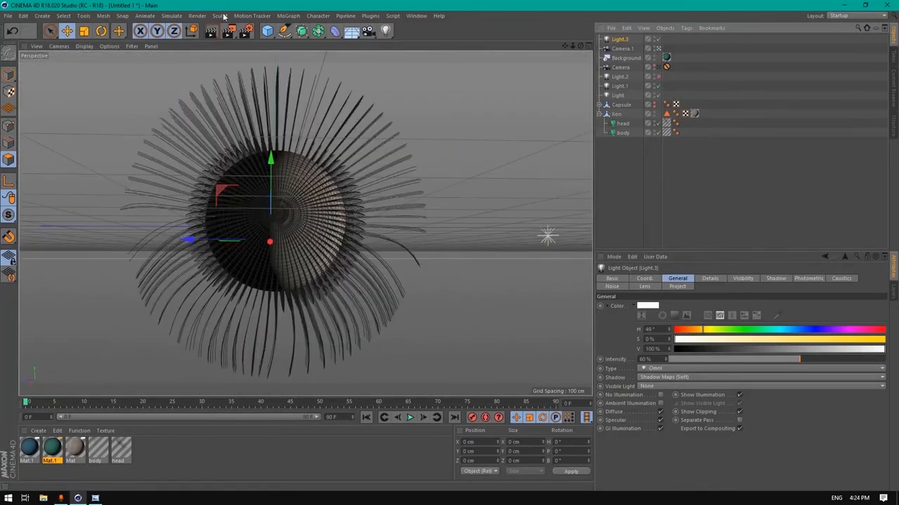
Duplicate Light and Light.3 into Light.4 and Light.5, placing the copies left of the capsule
left_click(211, 32)
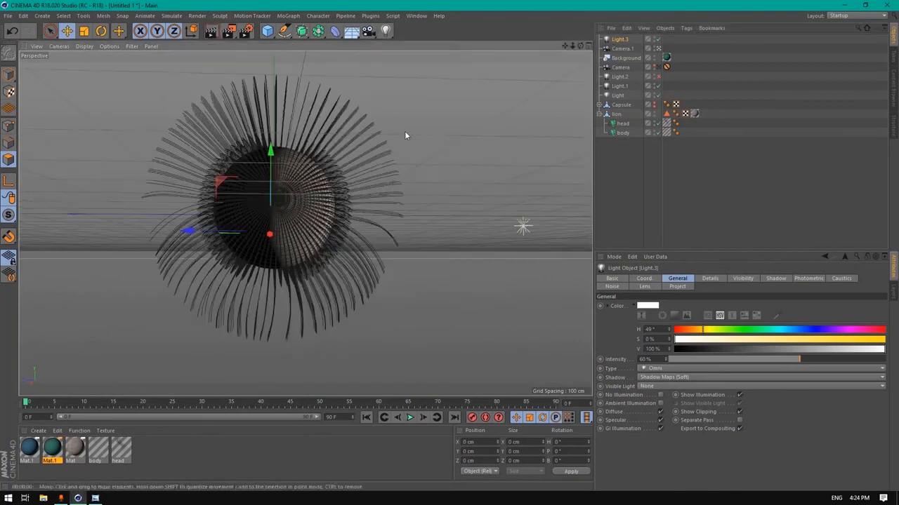
left_click_drag(580, 46, 519, 56)
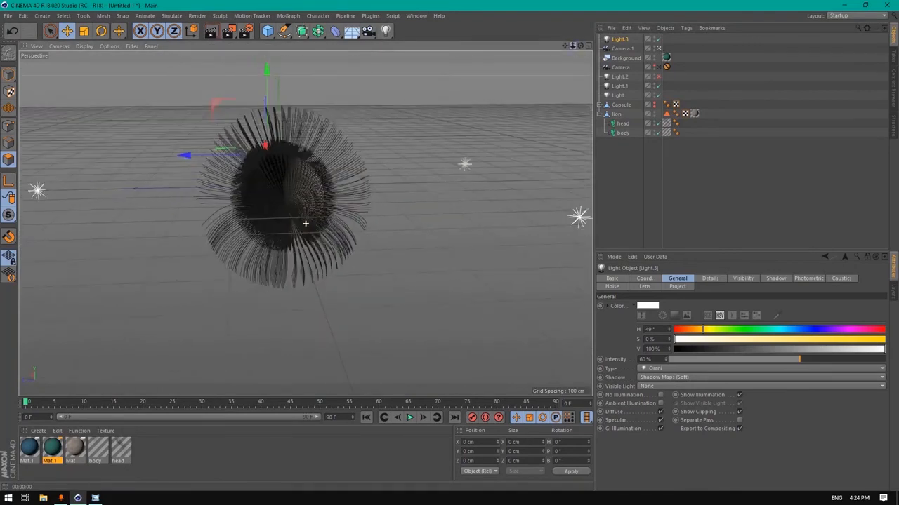
left_click(616, 96, "ctrl")
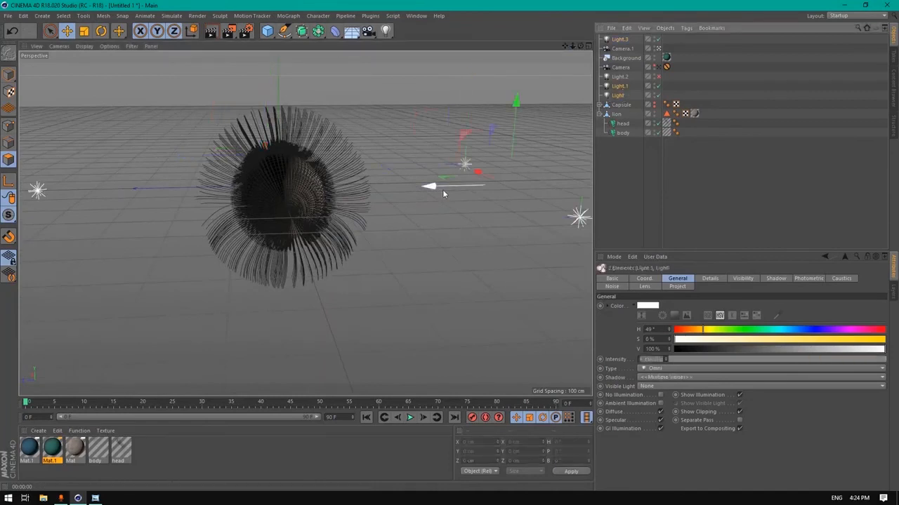
left_click_drag(442, 188, 21, 232, "ctrl")
left_click_drag(35, 194, 28, 195, "ctrl")
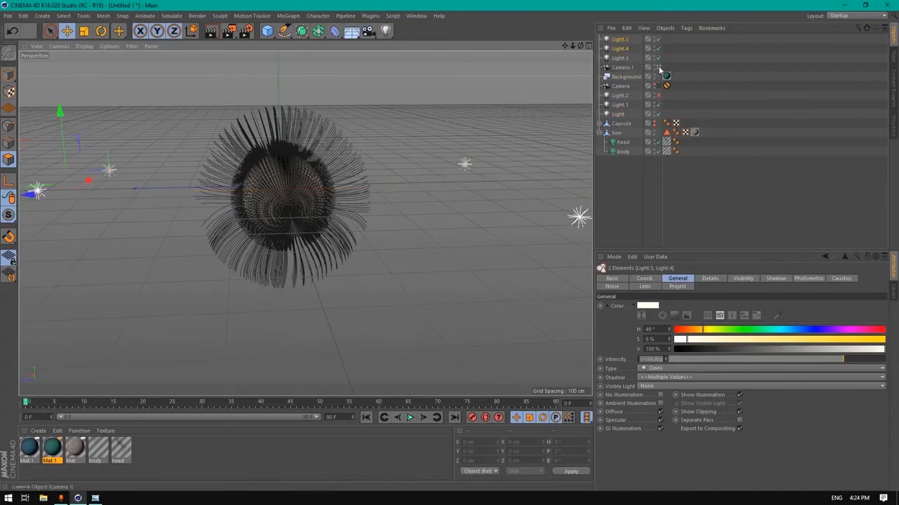
scroll(306, 223, "up", 5)
mouse_move(580, 46)
left_mouse_down()
mouse_move(578, 27)
mouse_move(568, 65)
mouse_move(582, 30)
mouse_move(577, 44)
mouse_move(570, 40)
left_mouse_up()
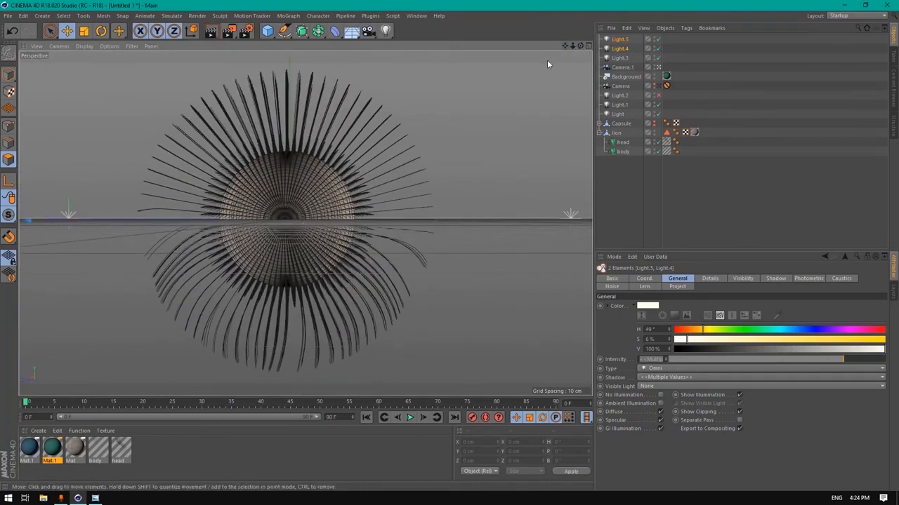
Render the lit capsule on teal, then bring up the saved simple lion2 render in Photo Viewer
left_click(211, 32)
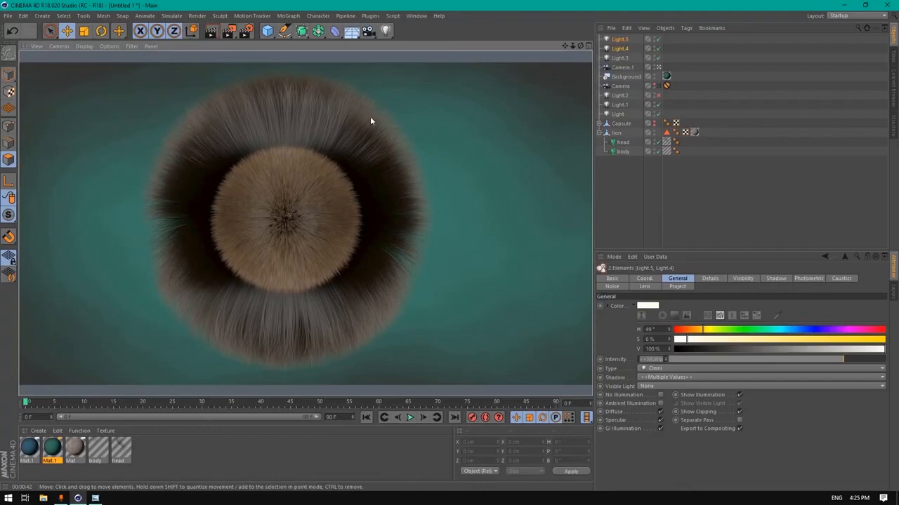
left_click(95, 498)
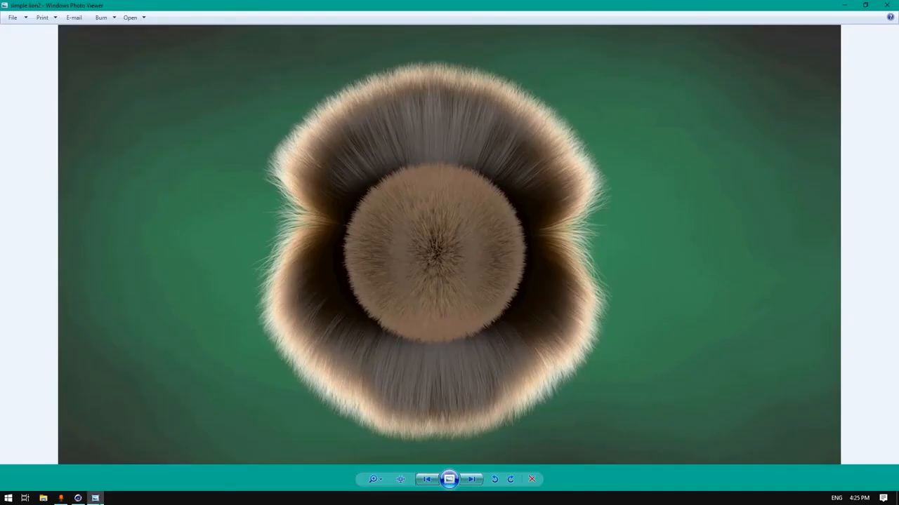
Zoom into the saved side render's upper and lower hair tufts, then return to Cinema 4D
left_click(471, 480)
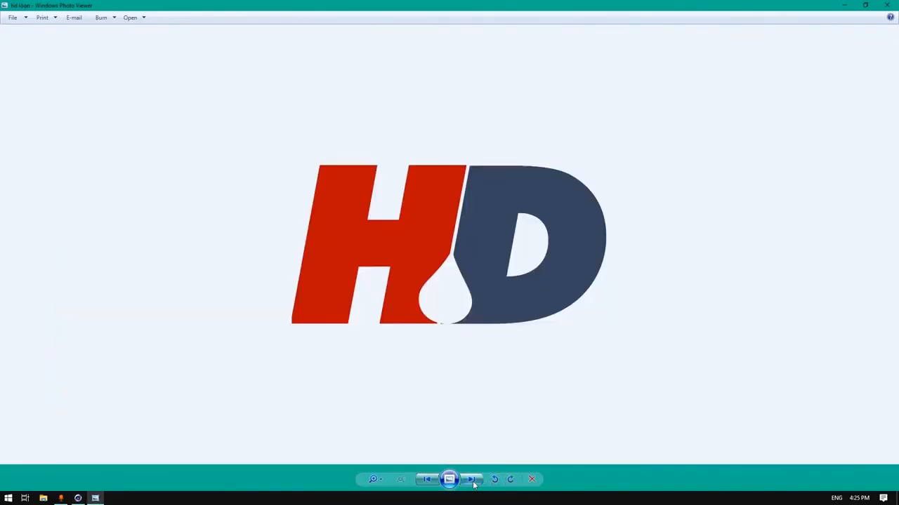
left_click(426, 479)
scroll(365, 182, "up", 2)
scroll(365, 259, "down", 3)
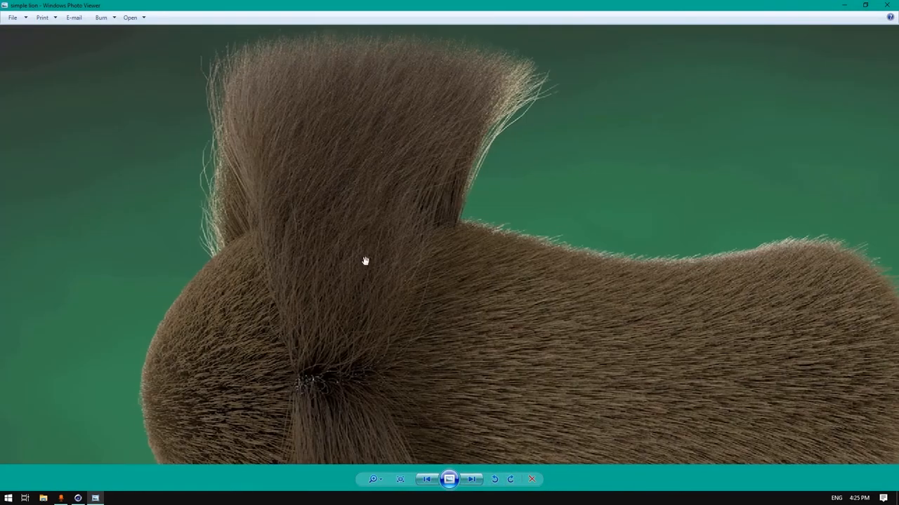
scroll(340, 291, "up", 3)
left_click_drag(369, 175, 333, 426)
left_click_drag(363, 255, 337, 427)
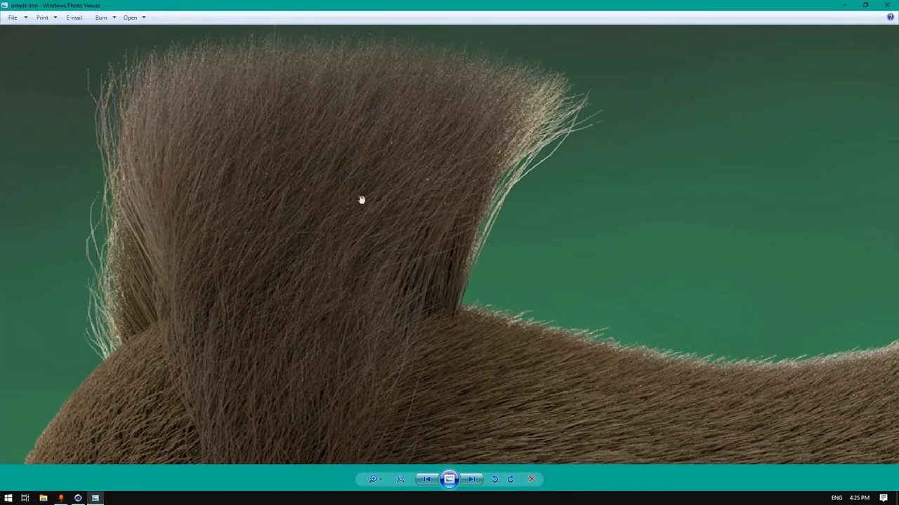
left_click_drag(375, 309, 424, 65)
left_click_drag(351, 321, 391, 40)
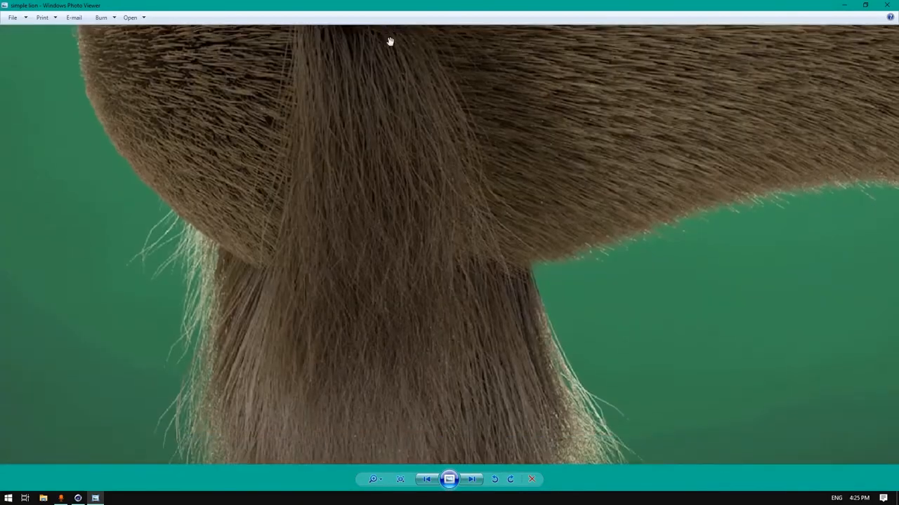
scroll(361, 94, "down", 3)
left_click(79, 499)
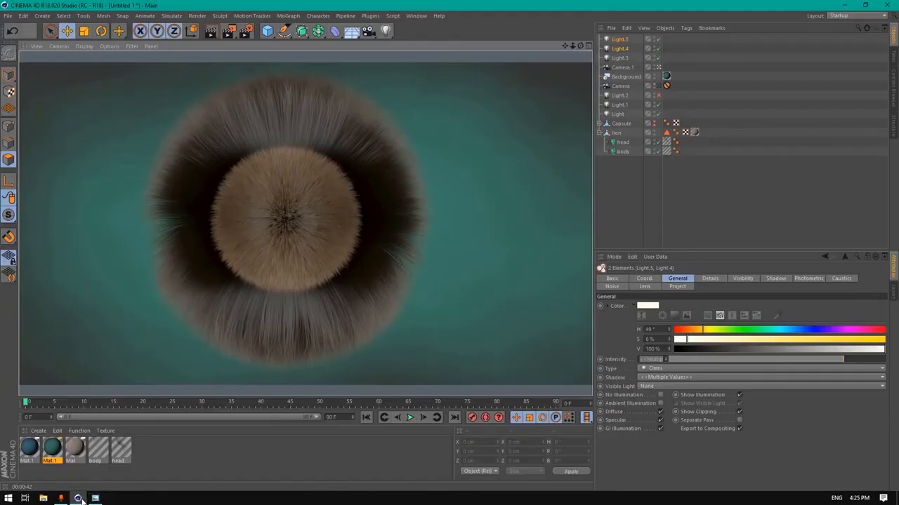